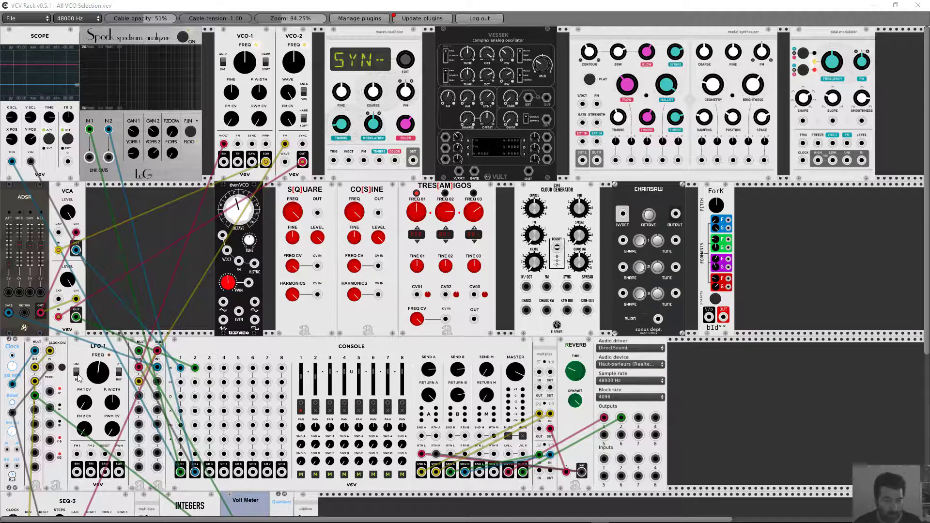
scroll(153, 410, "down", 5)
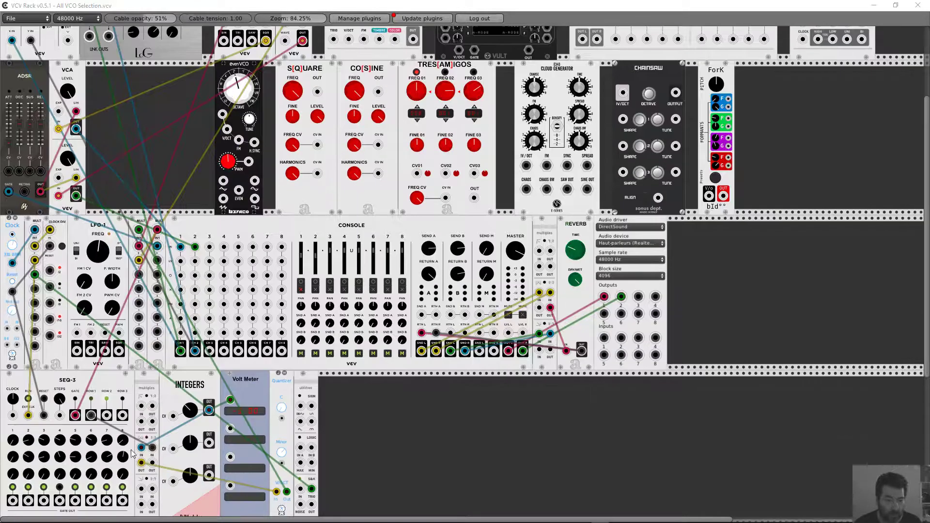
scroll(143, 368, "up", 5)
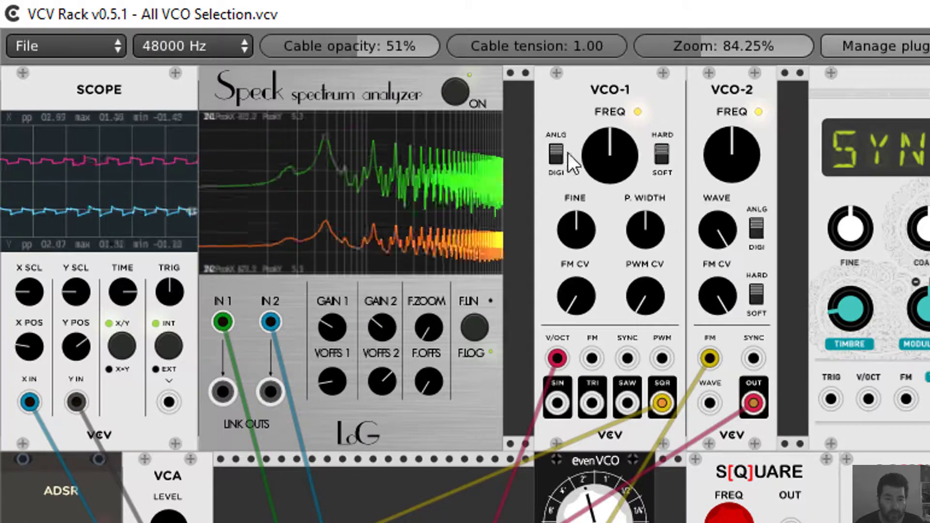
left_click_drag(725, 248, 721, 200)
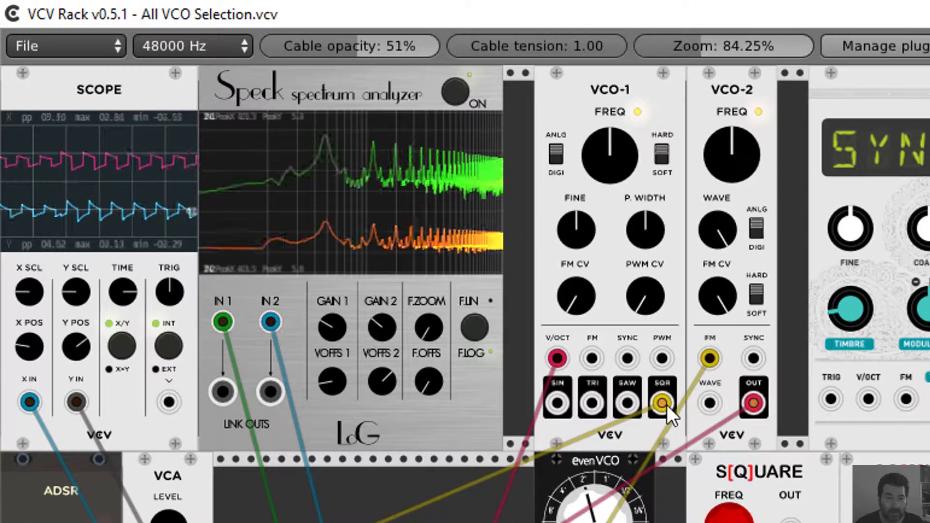
mouse_move(664, 401)
left_mouse_down()
mouse_move(635, 394)
mouse_move(573, 413)
mouse_move(593, 408)
mouse_move(565, 402)
mouse_move(661, 401)
left_mouse_up()
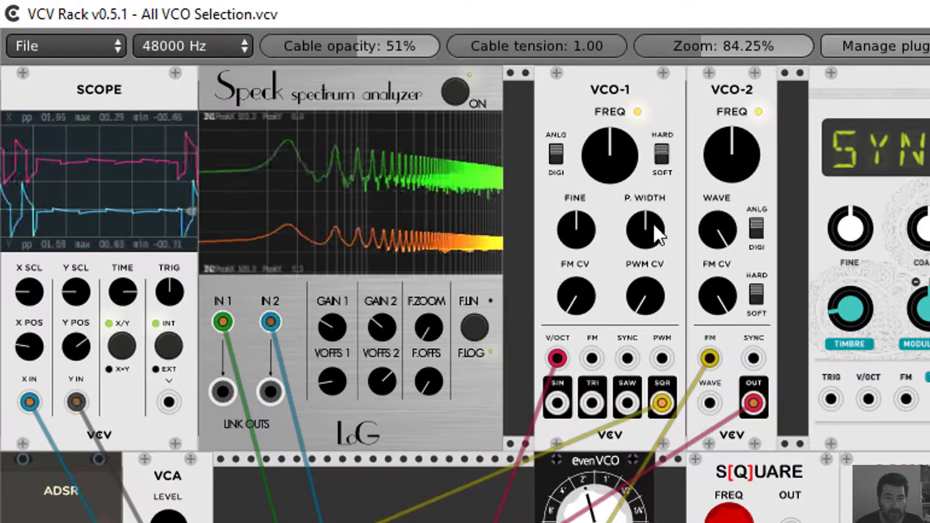
Sweep VCO-1's pulse width in both directions from centre to try its effect on the square output
left_click_drag(646, 230, 646, 216)
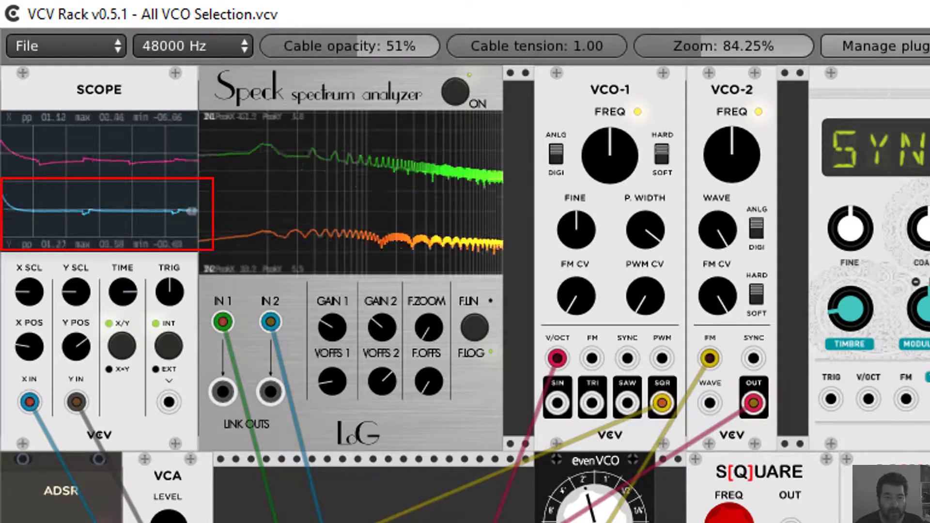
left_click_drag(646, 229, 645, 276)
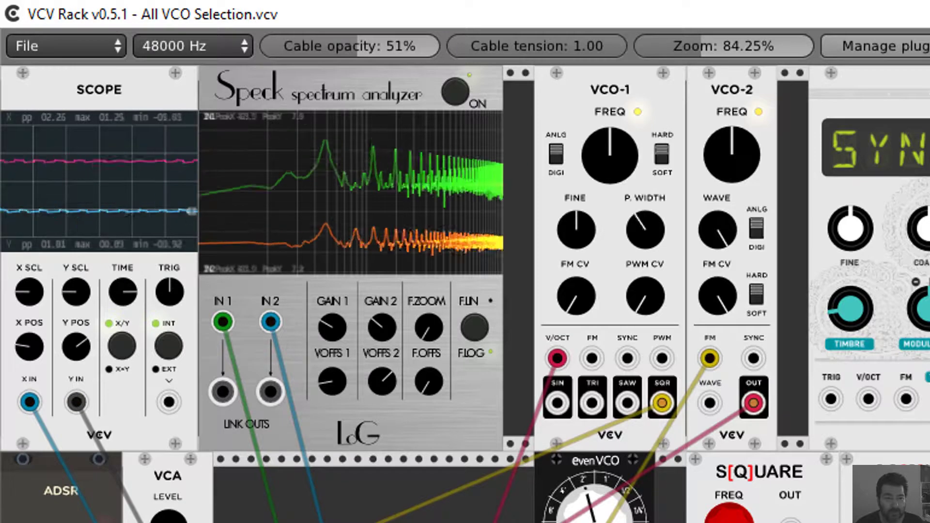
mouse_move(646, 230)
left_mouse_down()
mouse_move(645, 216)
mouse_move(645, 234)
left_mouse_up()
Patch LFO-1's sine output into VCO-1's PWM input and adjust pulse width and PWM CV, leaving the width just above centre
left_click_drag(558, 403, 663, 360)
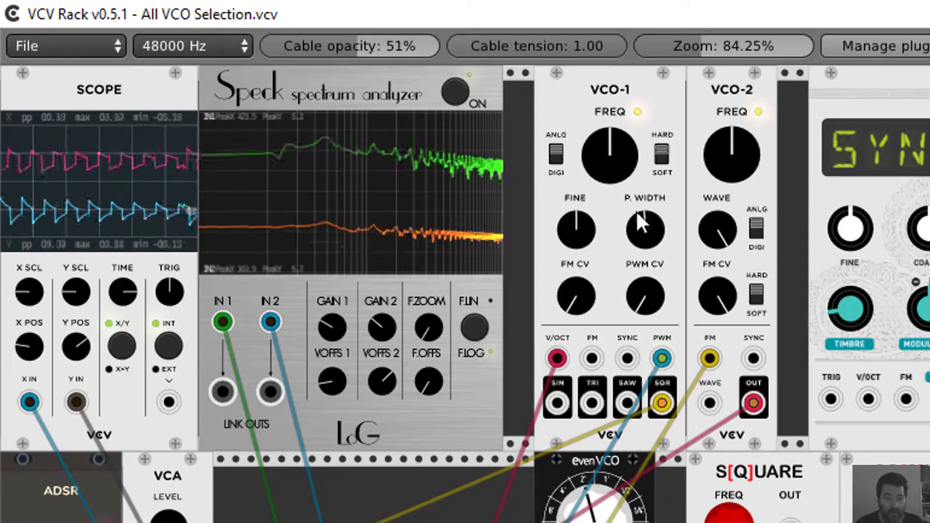
left_click_drag(647, 229, 647, 222)
mouse_move(641, 302)
left_mouse_down()
mouse_move(641, 266)
mouse_move(641, 300)
mouse_move(646, 289)
left_mouse_up()
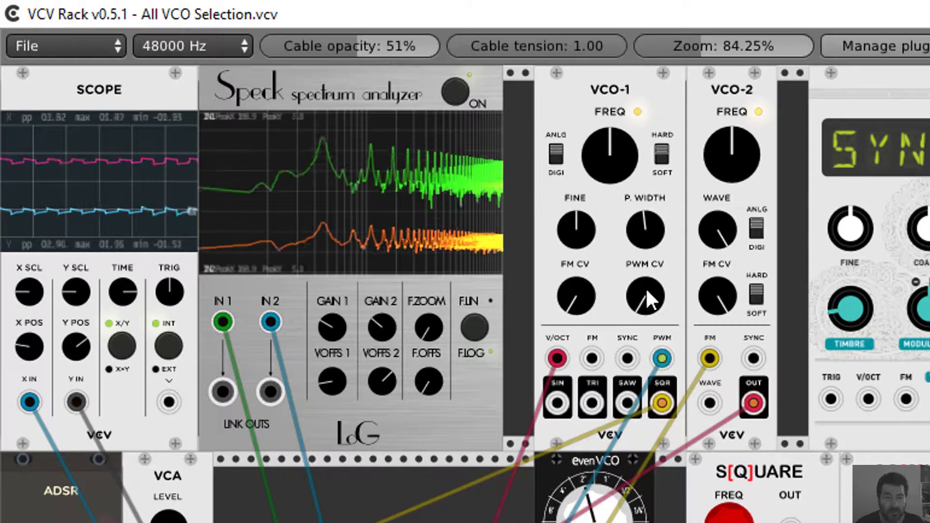
left_click_drag(650, 225, 650, 219)
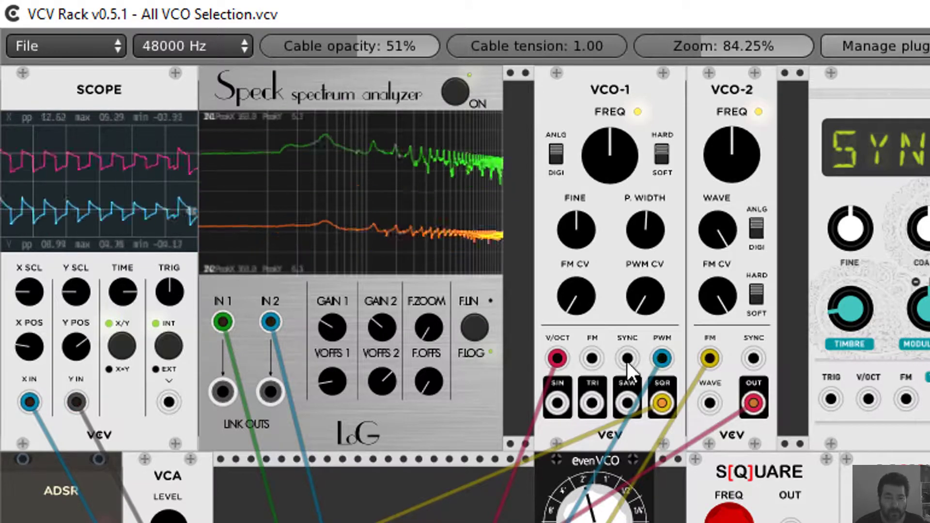
Try frequency modulation on VCO-1 by patching its FM input, raising and lowering FM CV, and unplugging the cable
left_click_drag(605, 522, 592, 359)
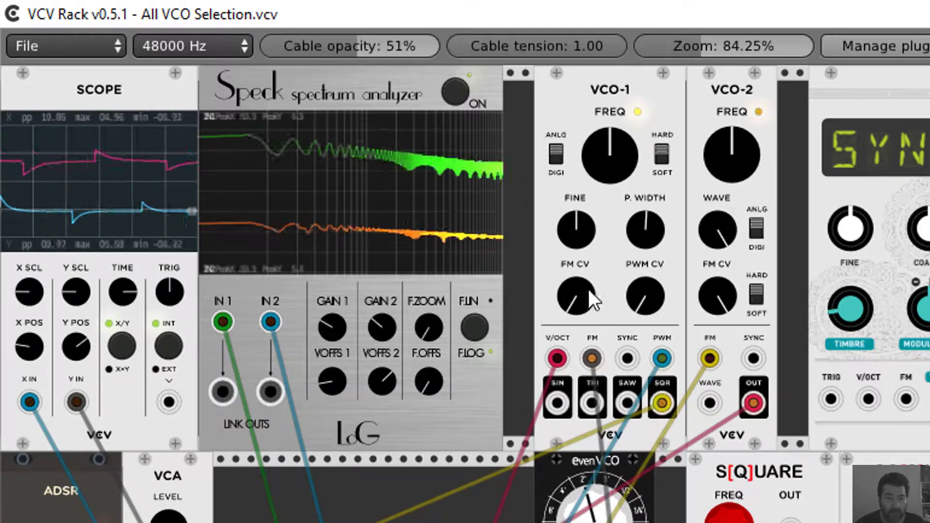
left_click_drag(580, 299, 580, 252)
left_click_drag(574, 293, 579, 315)
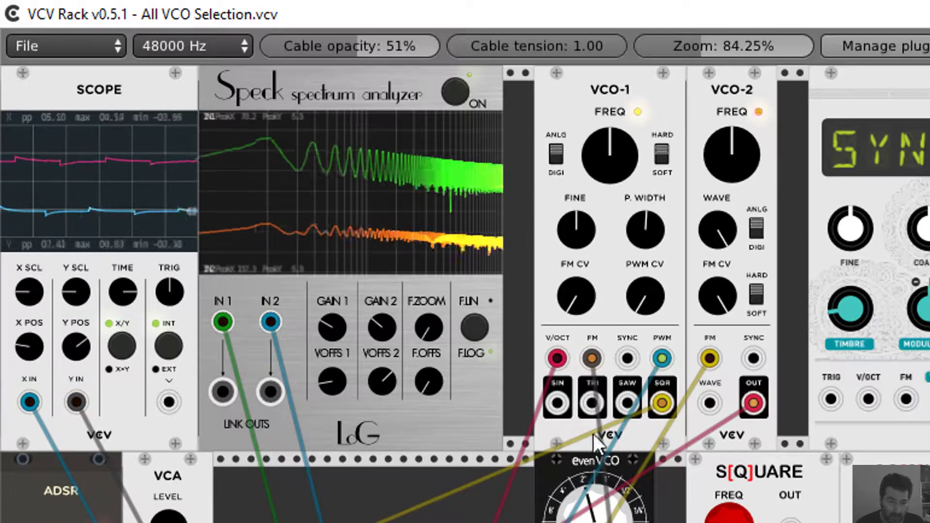
left_click_drag(590, 358, 613, 437)
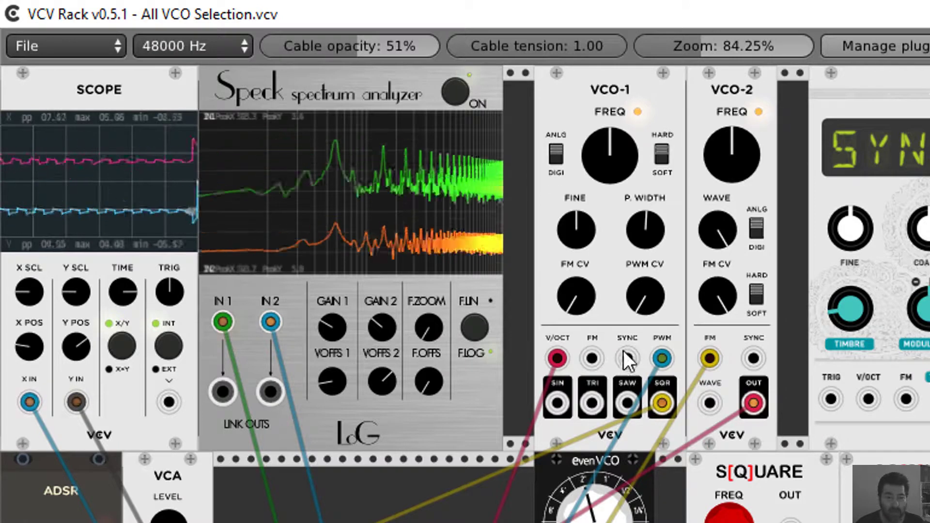
Lower the octave setting of the evenVCO
left_click_drag(618, 489, 619, 522)
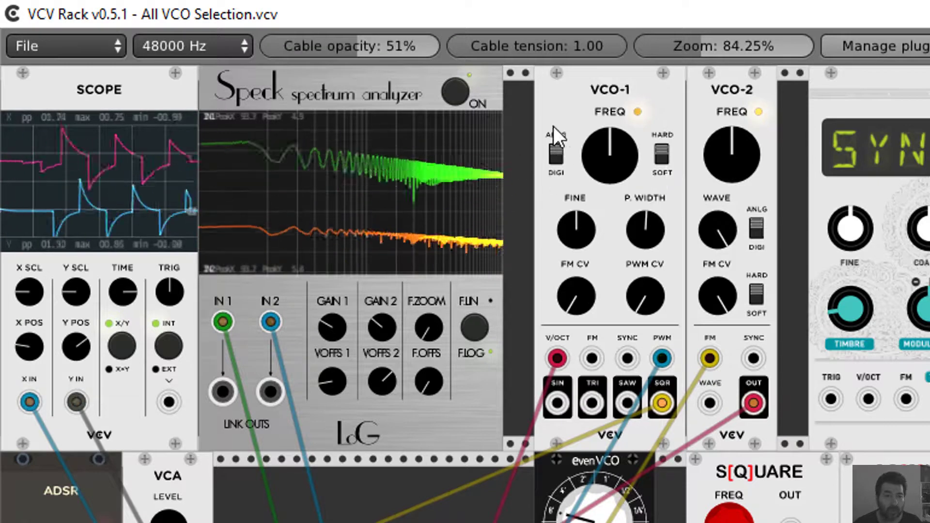
Compare VCO-1's analog and digital modes on the square output by switching between them several times
left_click(557, 154)
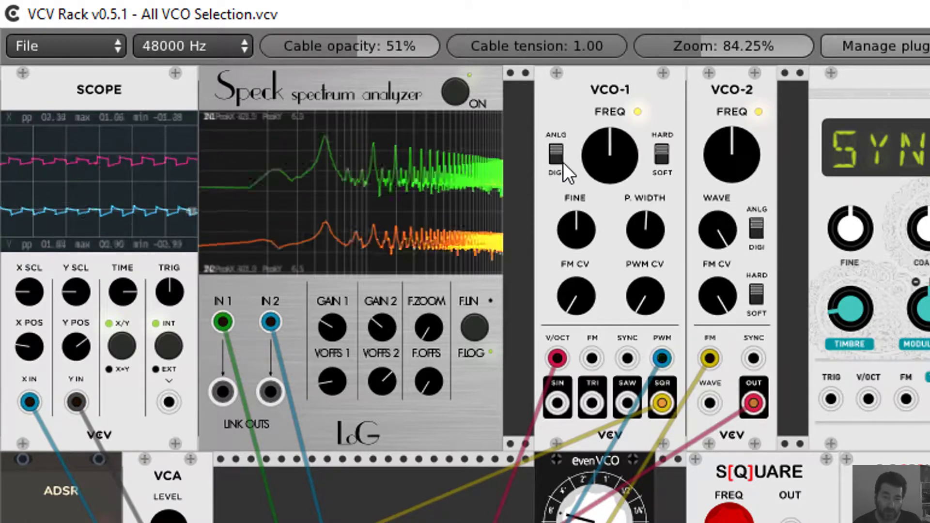
left_click(558, 150)
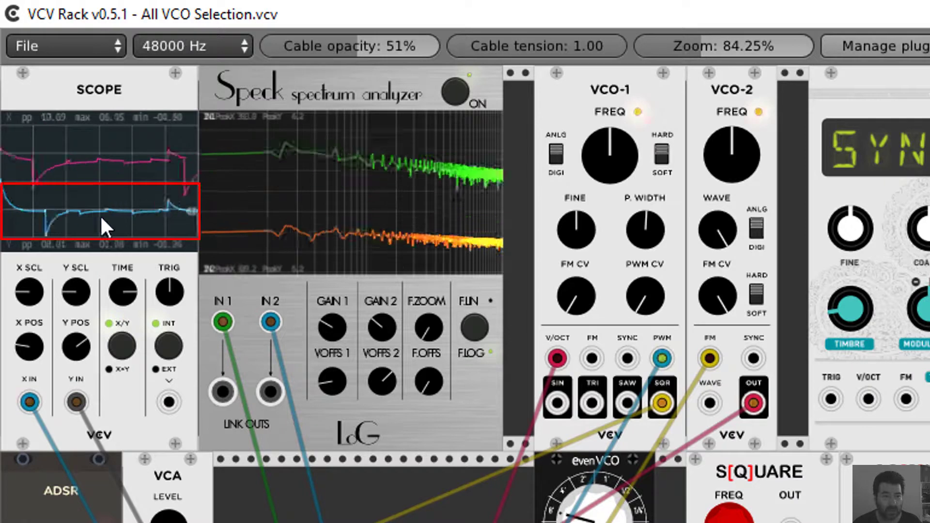
left_click(555, 165)
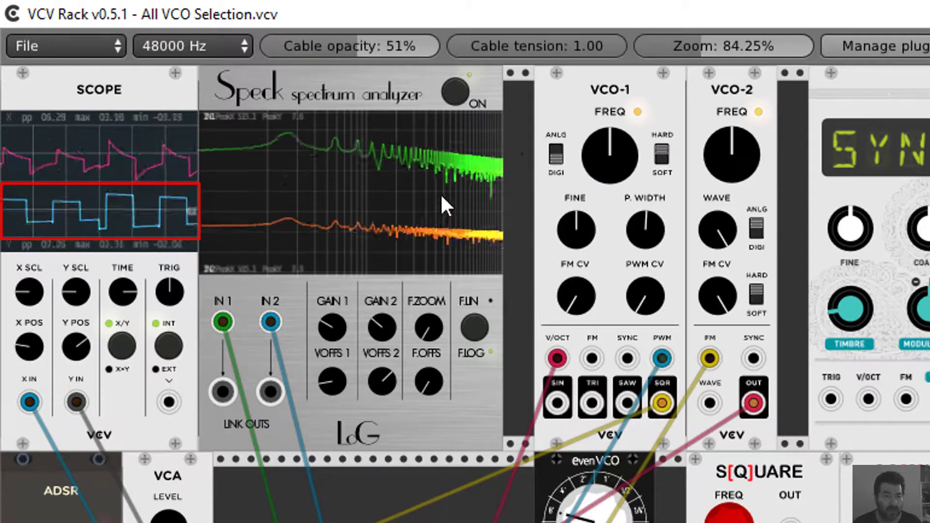
left_click(554, 148)
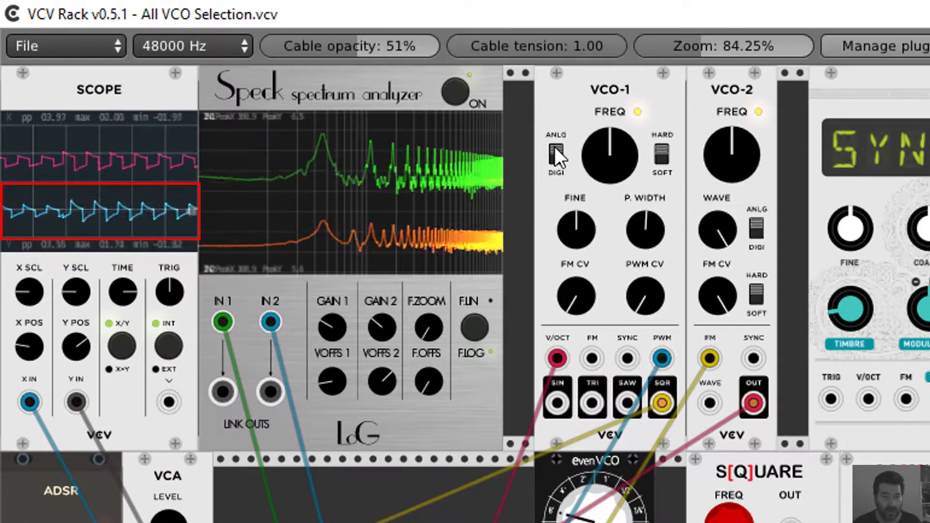
left_click(554, 147)
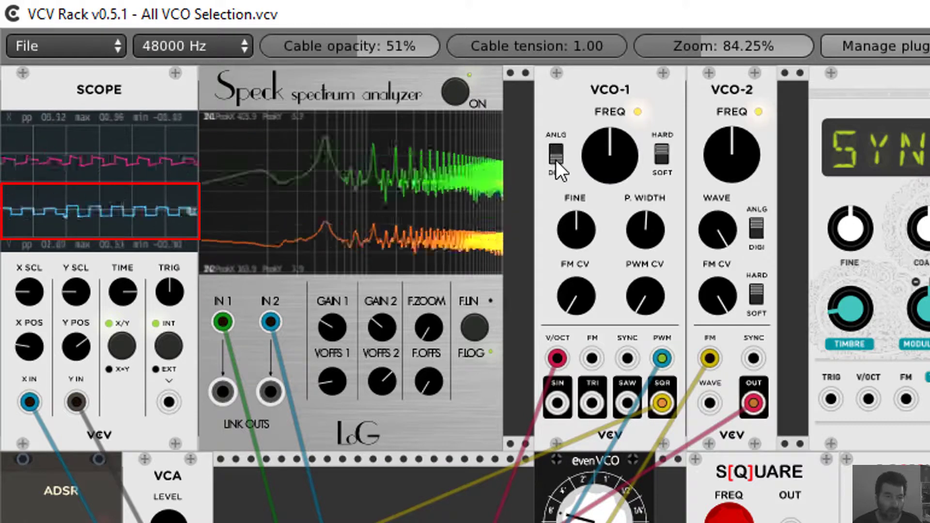
left_click(557, 144)
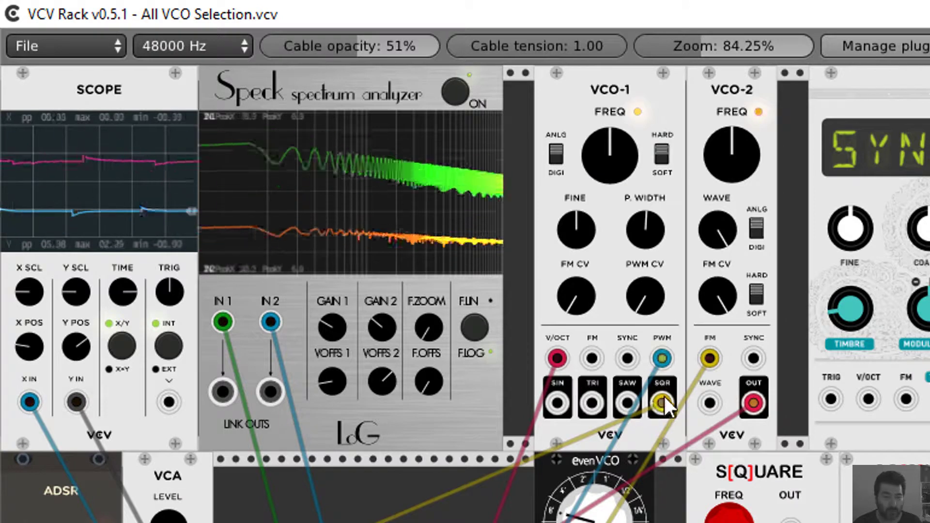
Move the output cable from VCO-1's square to its saw output and compare the analog and digital modes
left_click_drag(663, 399, 625, 401)
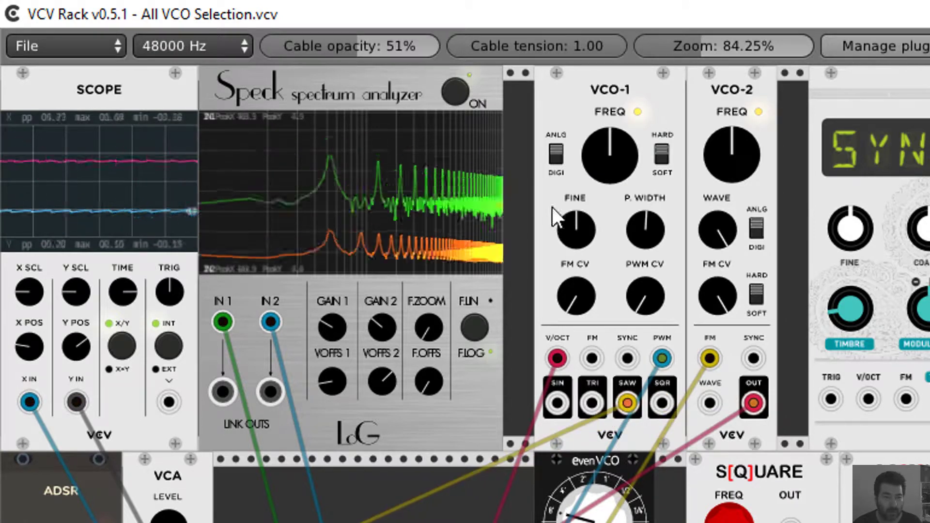
left_click(557, 160)
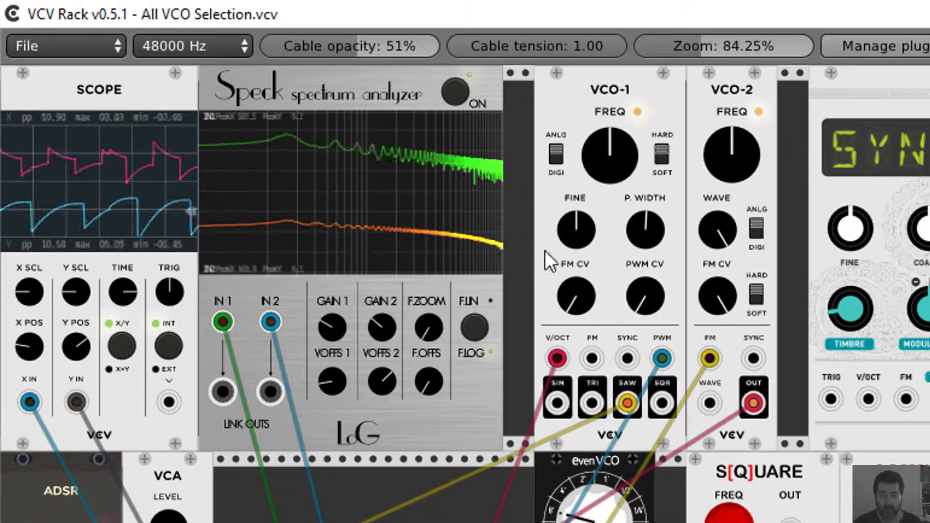
left_click(553, 161)
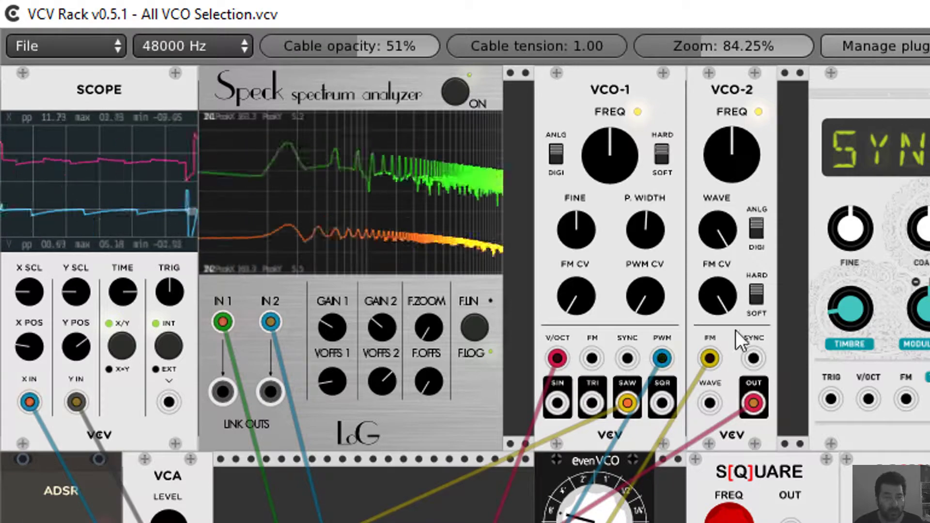
Adjust VCO-2's WAVE amount while trying LFO-1's cable, moved from VCO-1's PWM, in VCO-2's WAVE input, and unplug the cable
left_click_drag(723, 214, 723, 174)
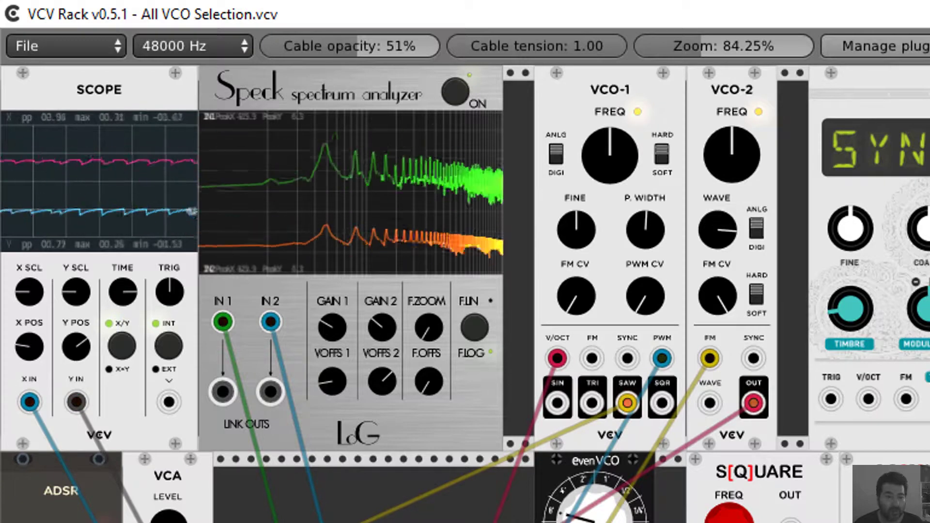
left_click_drag(661, 359, 709, 404)
left_click_drag(718, 225, 718, 245)
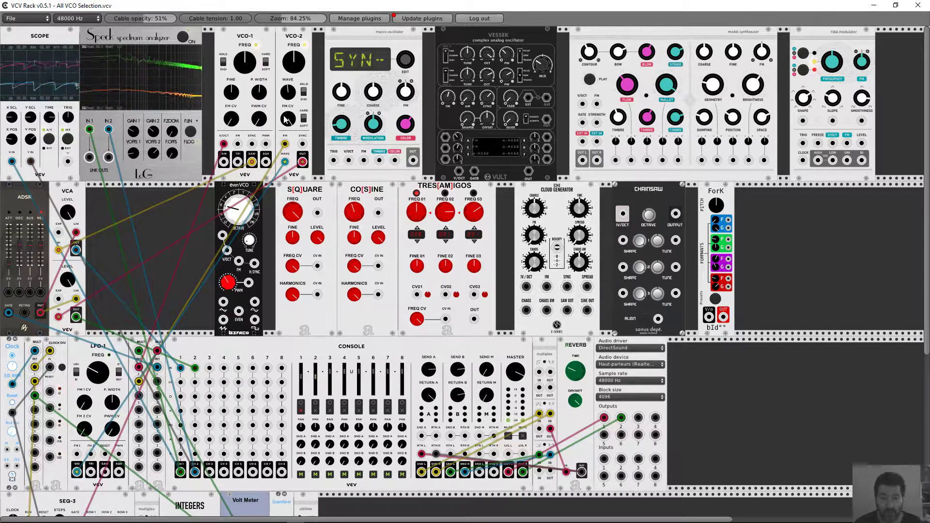
left_click_drag(283, 163, 283, 167)
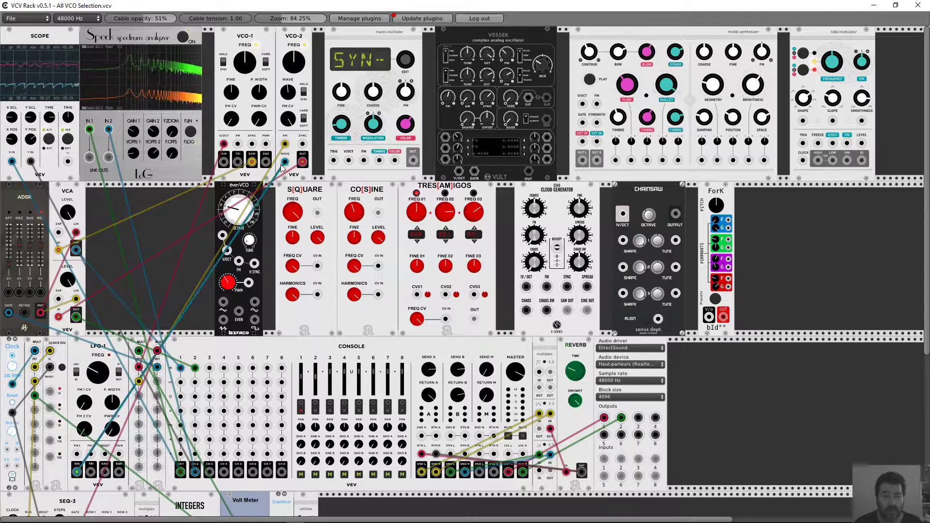
left_click_drag(165, 266, 170, 272)
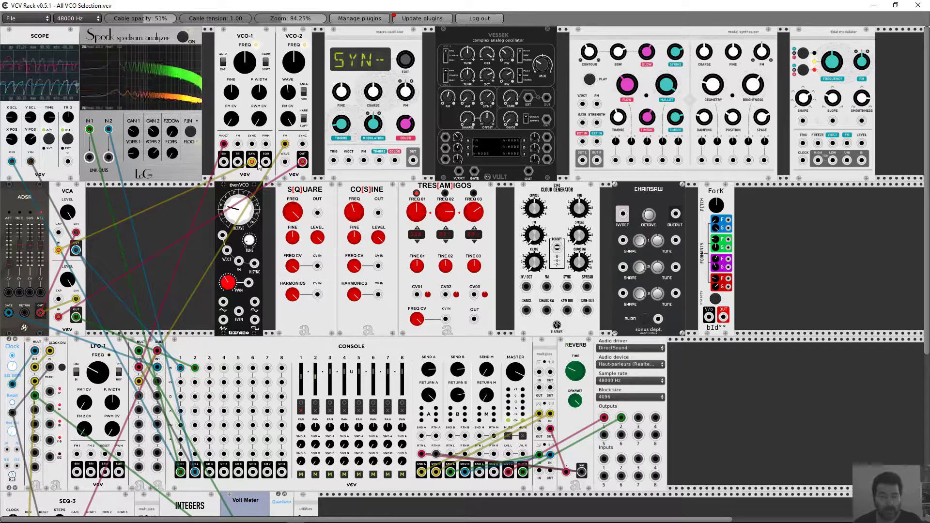
Move VCO-2's output cable to the macro oscillator's OUT and its FM cable to the macro oscillator's V/OCT input
left_click_drag(302, 164, 413, 161)
left_click_drag(285, 145, 349, 162)
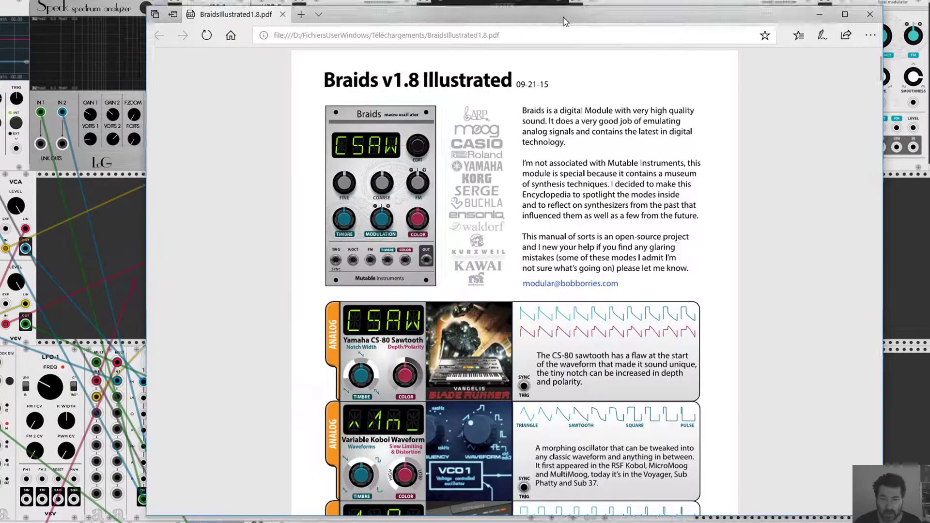
Examine the oscillator modes in the Braids v1.8 Illustrated PDF, from the analog models through digital, vocal, FM and additive
left_click_drag(564, 20, 545, 14)
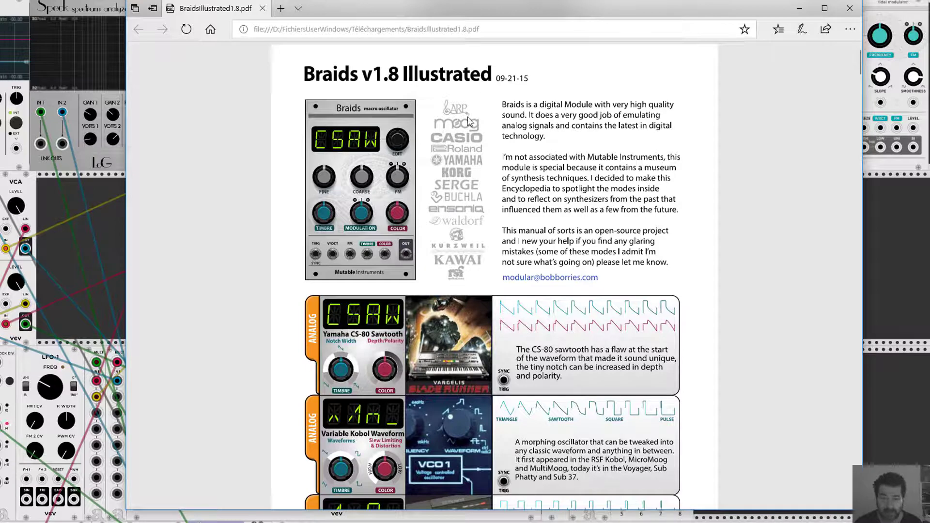
scroll(490, 181, "down", 4)
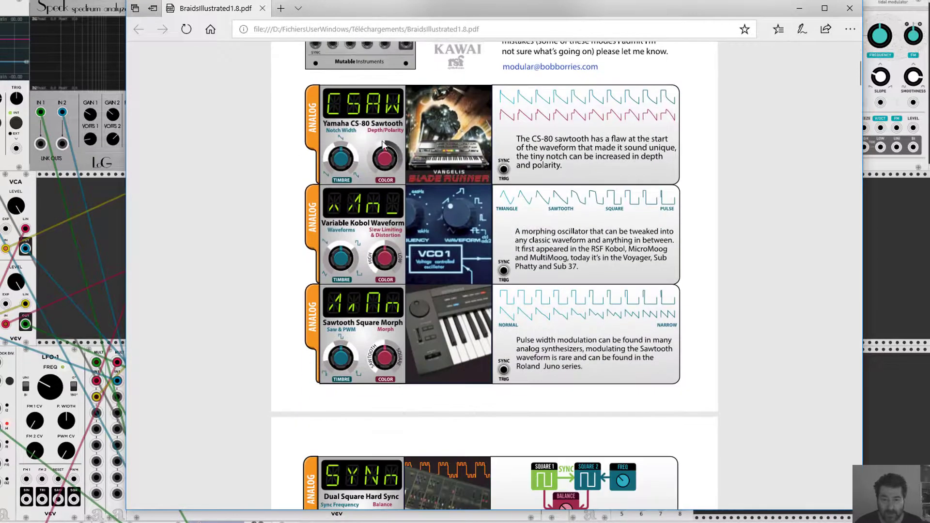
scroll(355, 198, "down", 8)
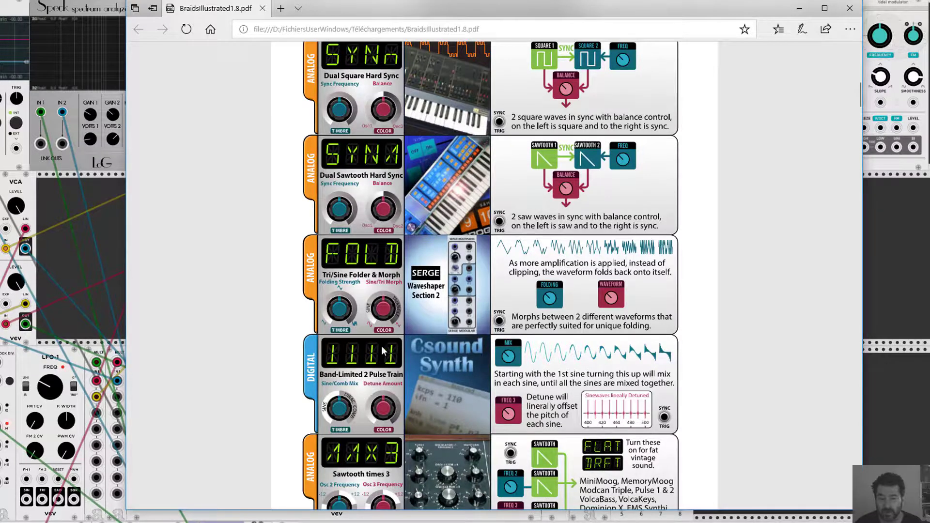
scroll(367, 344, "down", 15)
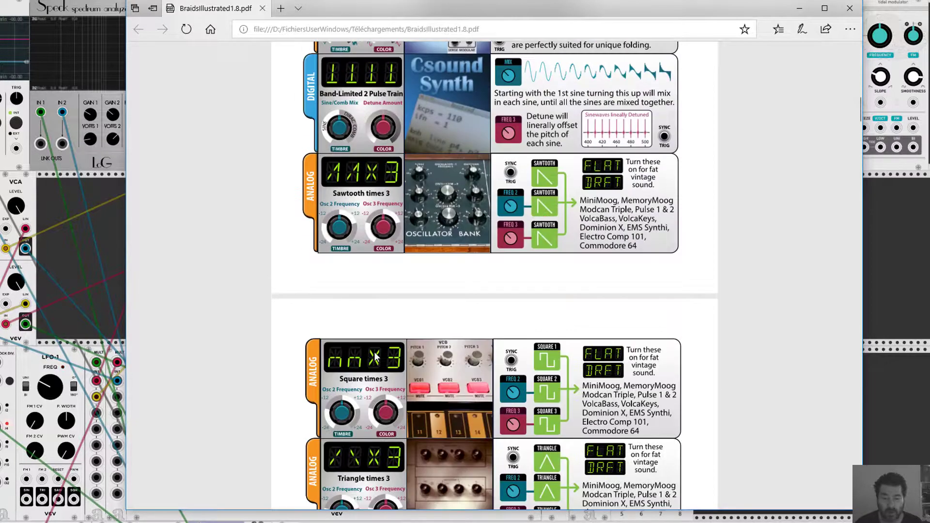
scroll(377, 347, "down", 10)
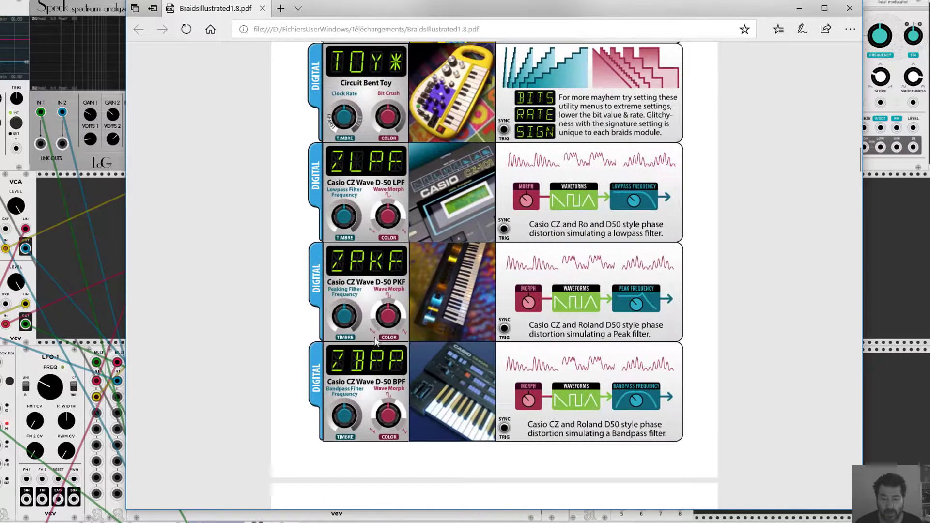
scroll(373, 331, "down", 10)
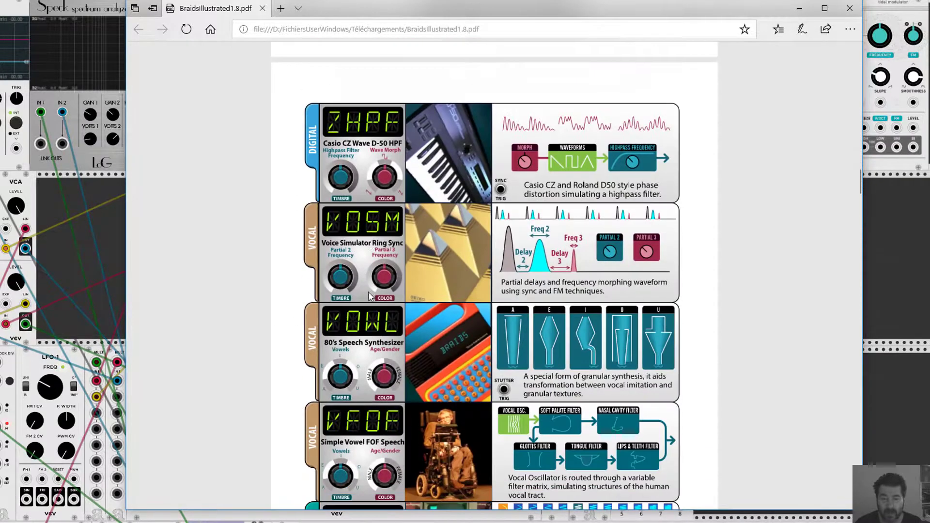
scroll(372, 260, "down", 15)
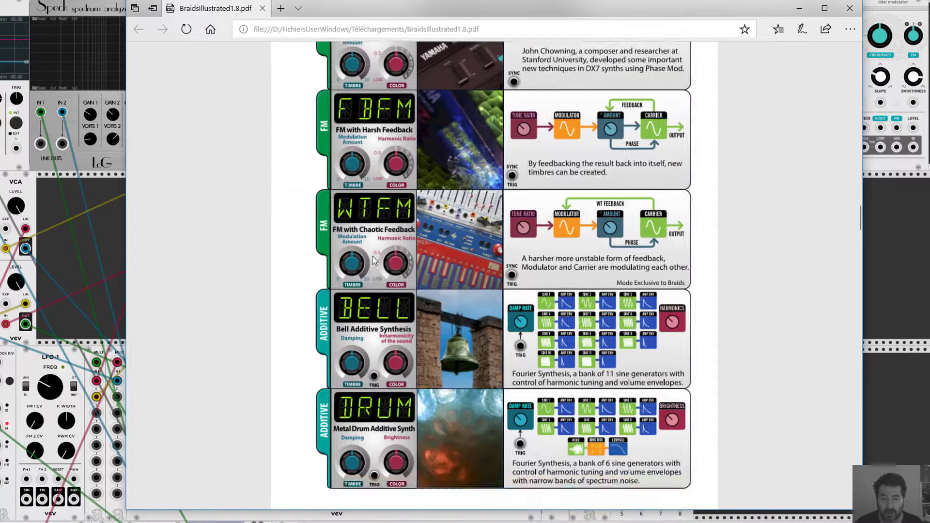
scroll(371, 308, "up", 20)
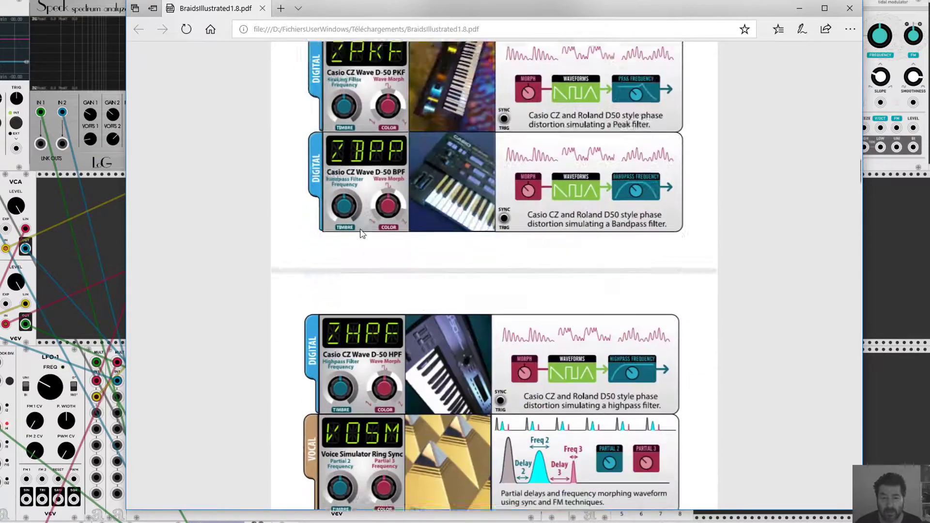
Return to the start of the Braids v1.8 Illustrated PDF and examine the CSAW entry
scroll(360, 227, "up", 20)
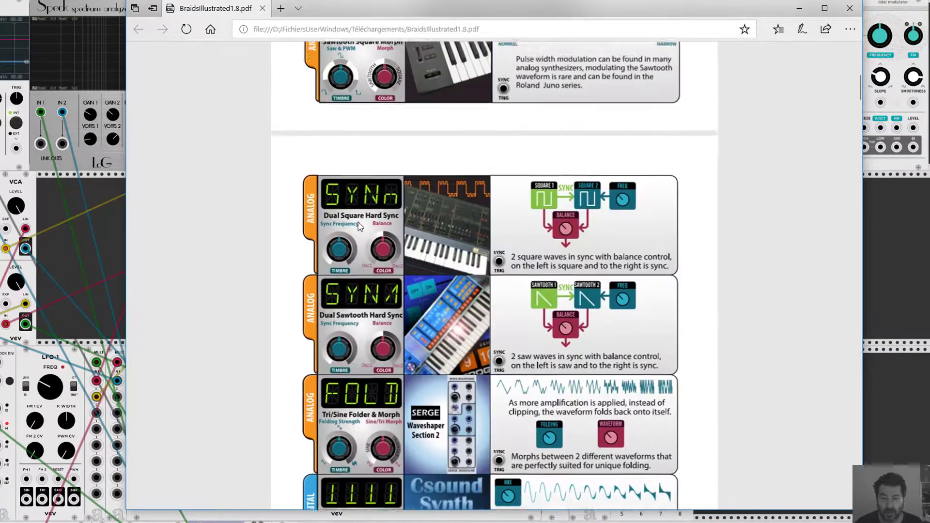
scroll(359, 225, "up", 10)
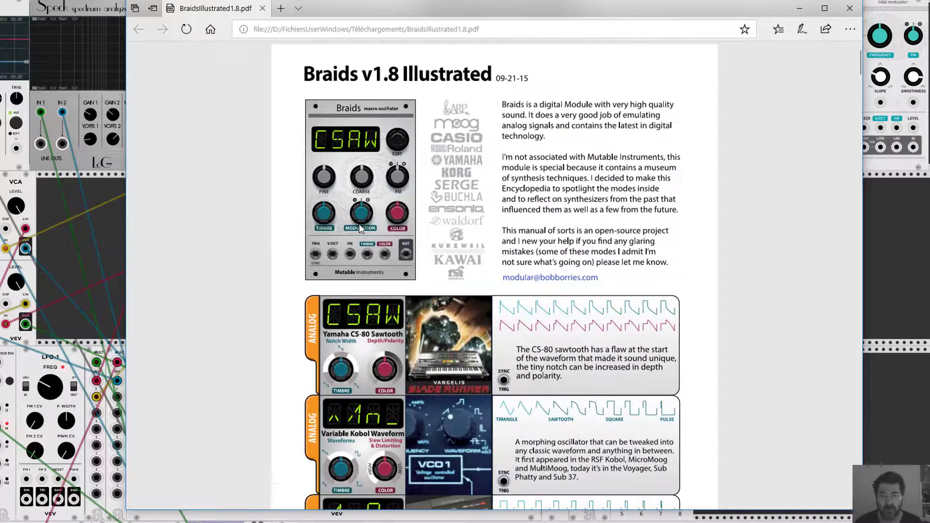
scroll(361, 230, "down", 3)
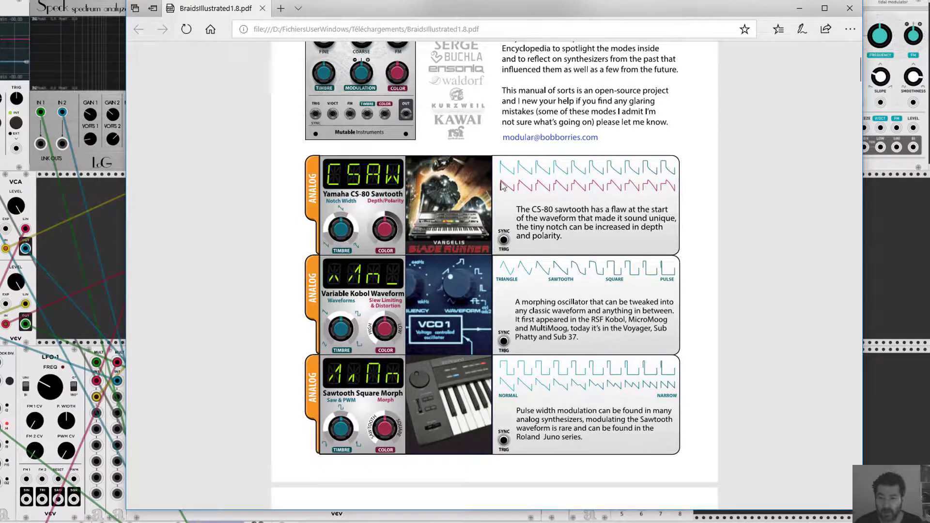
left_click_drag(610, 14, 461, 22)
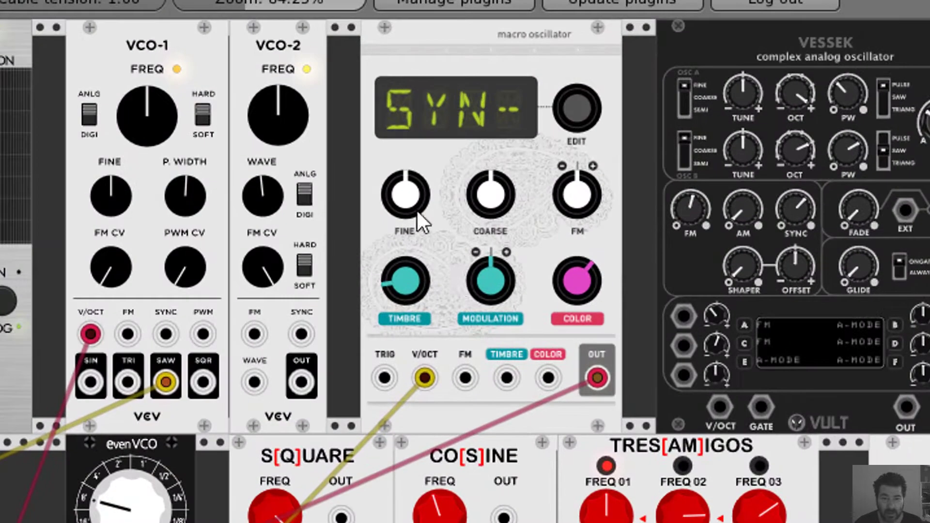
Try a higher TIMBRE on the macro oscillator, reset COLOR and TIMBRE to centre, and change the mode from SYN- to CSAW
left_click_drag(403, 275, 403, 252)
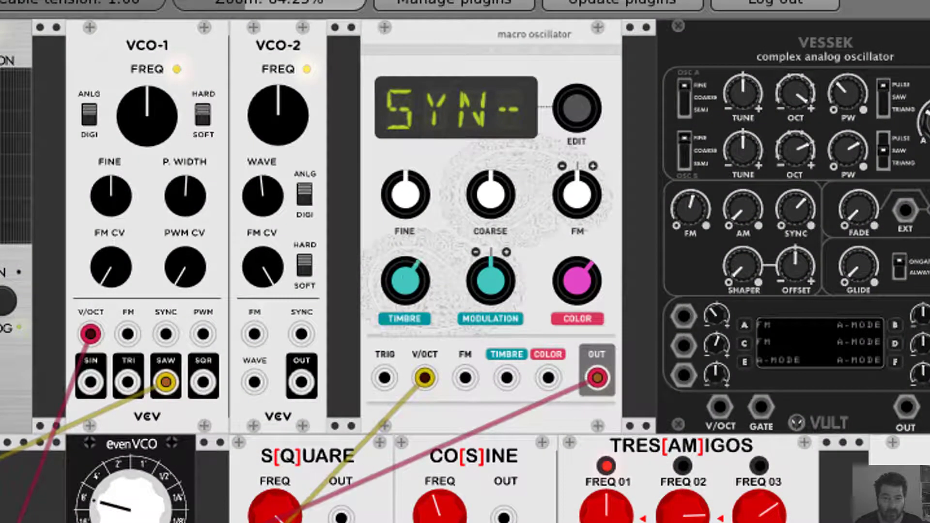
double_click(577, 278)
double_click(414, 275)
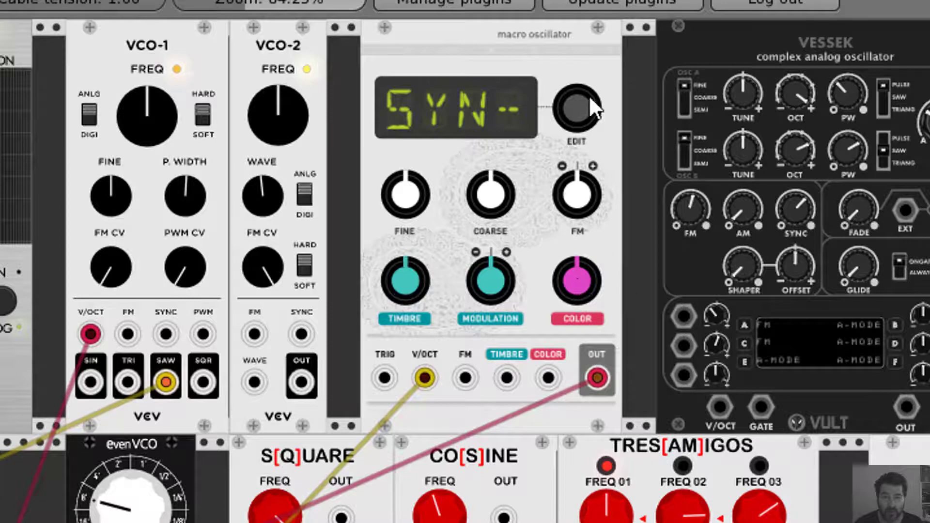
mouse_move(576, 98)
left_mouse_down()
mouse_move(577, 116)
mouse_move(577, 89)
mouse_move(577, 116)
left_mouse_up()
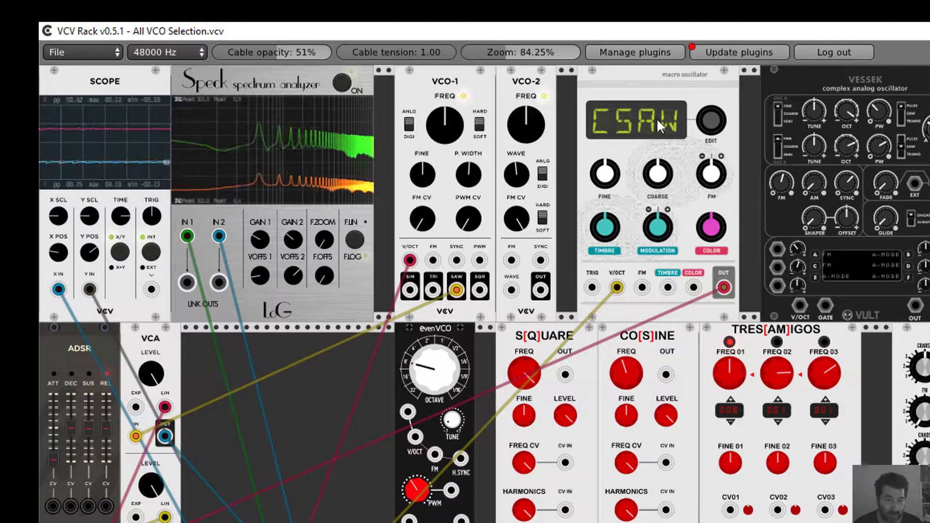
Check CSAW in the Braids PDF, and in VCV Rack turn COLOR to minimum while sweeping TIMBRE up and back to minimum
key("alt+Tab")
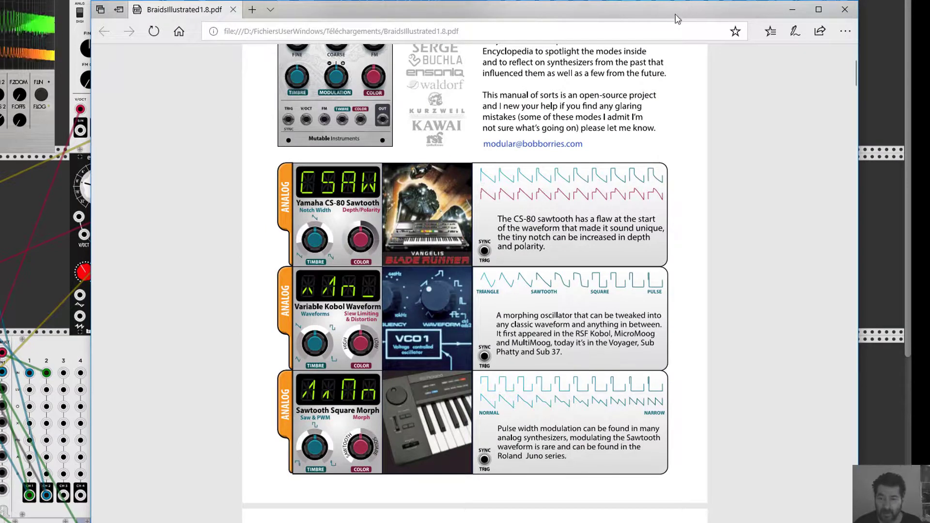
left_click(792, 10)
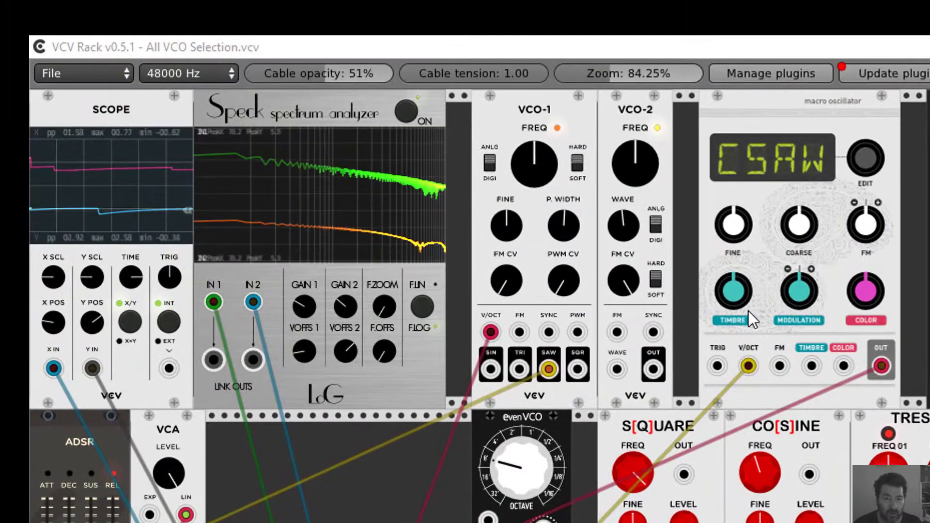
left_click_drag(726, 277, 727, 320)
left_click_drag(872, 293, 872, 325)
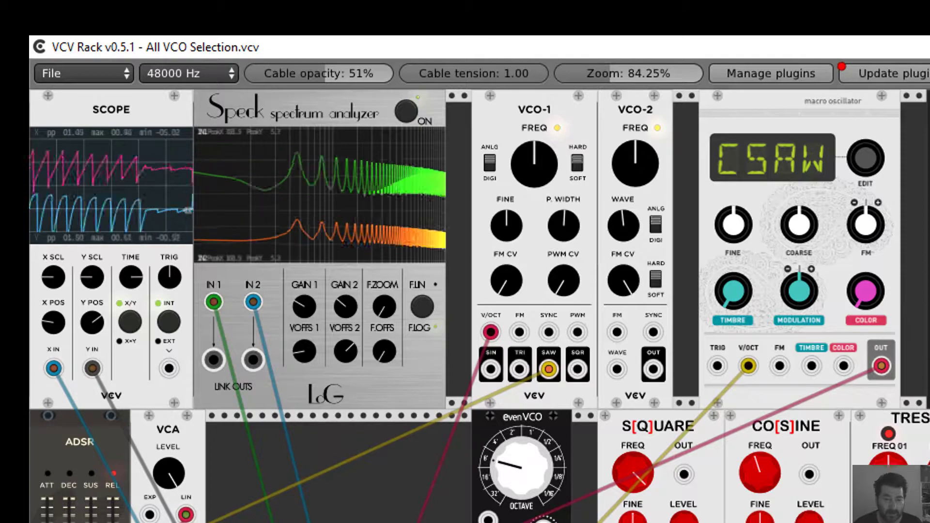
left_click_drag(734, 290, 733, 248)
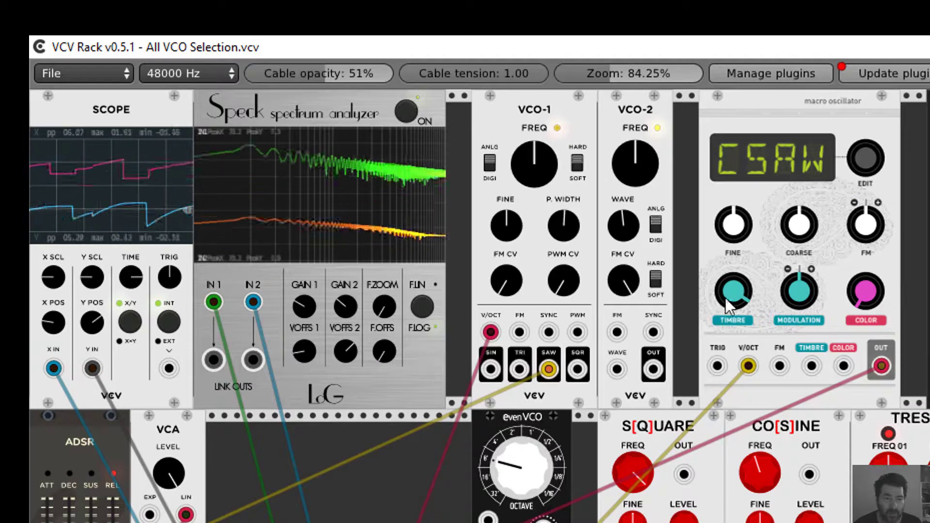
left_click_drag(734, 291, 733, 339)
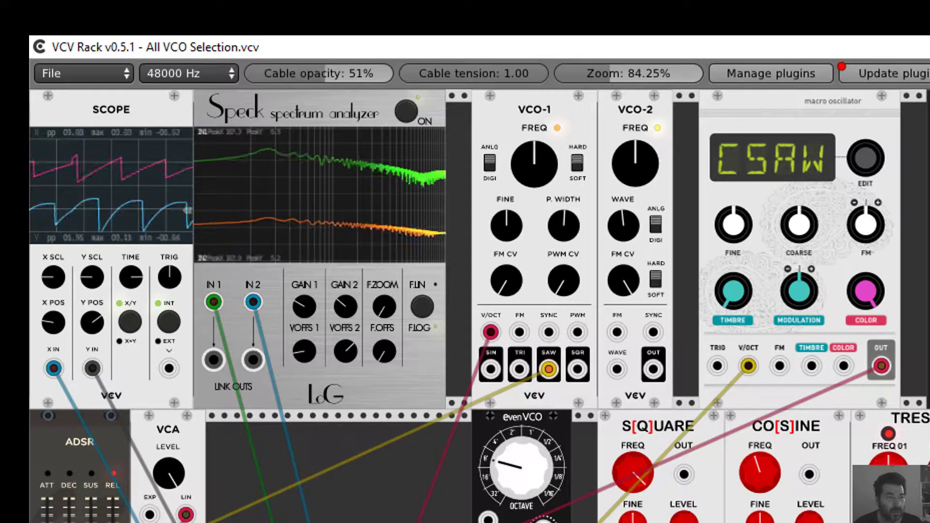
Examine the Variable Kobol Waveform, Sawtooth Square Morph and dual hard sync entries in the Braids PDF
key("alt+Tab")
scroll(928, 432, "down", 3)
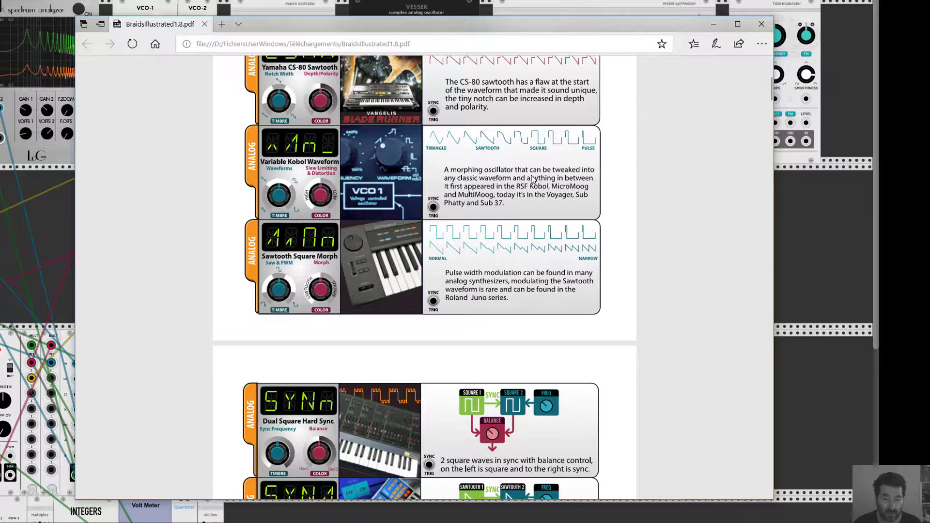
scroll(366, 240, "down", 2)
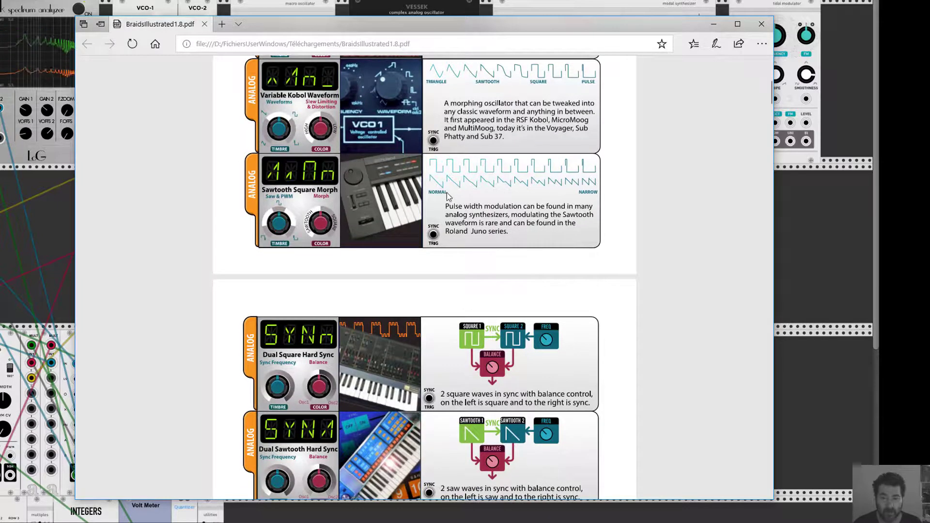
scroll(448, 196, "down", 4)
scroll(287, 188, "down", 2)
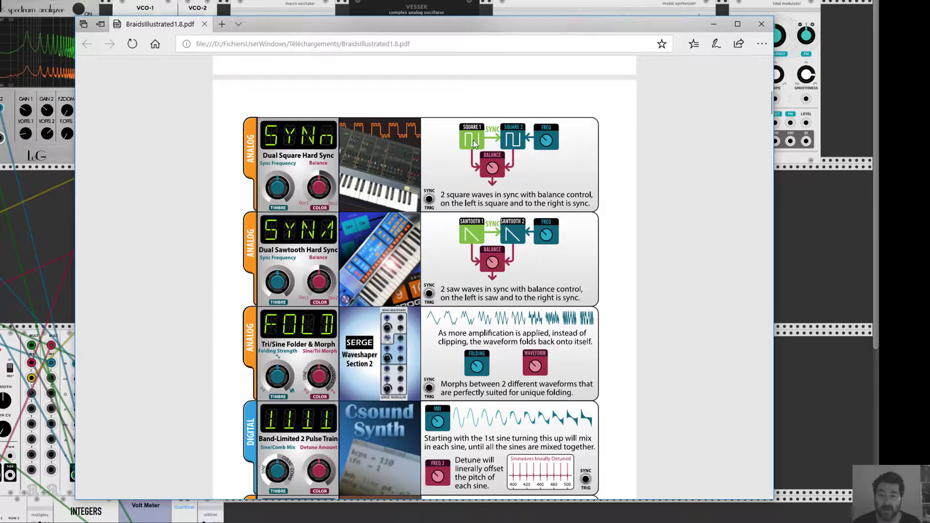
Switch to VCV Rack and adjust the macro oscillator's COLOR and TIMBRE in SYN- mode
key("alt+Tab")
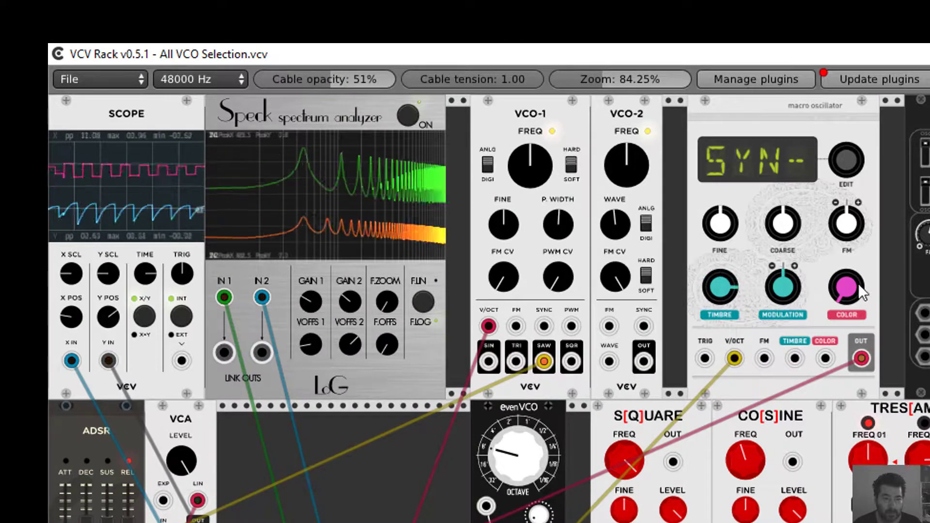
mouse_move(846, 286)
left_mouse_down()
mouse_move(846, 257)
mouse_move(846, 277)
left_mouse_up()
left_click_drag(720, 287, 720, 297)
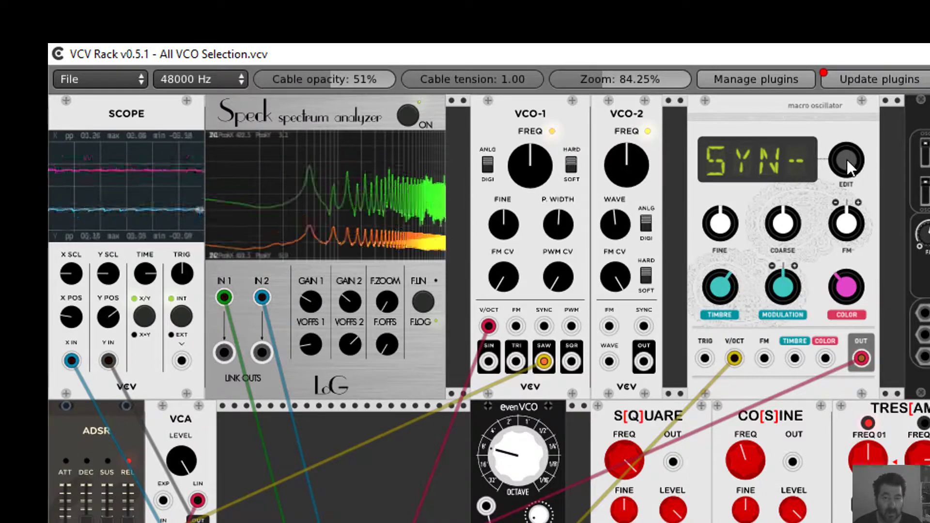
Change the macro oscillator's mode to SYN/ and sweep its TIMBRE
left_click_drag(850, 167, 850, 161)
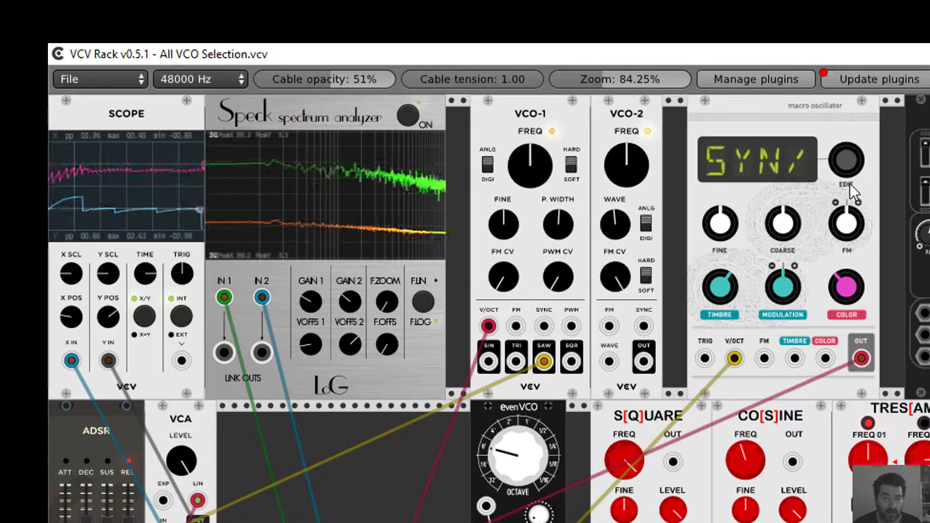
mouse_move(715, 290)
left_mouse_down()
mouse_move(715, 324)
mouse_move(715, 226)
mouse_move(714, 254)
left_mouse_up()
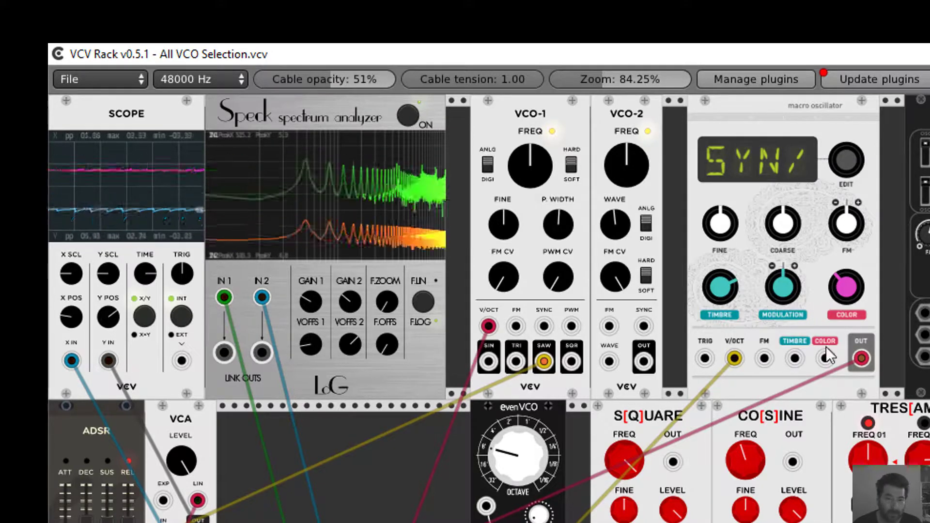
left_click_drag(721, 286, 720, 271)
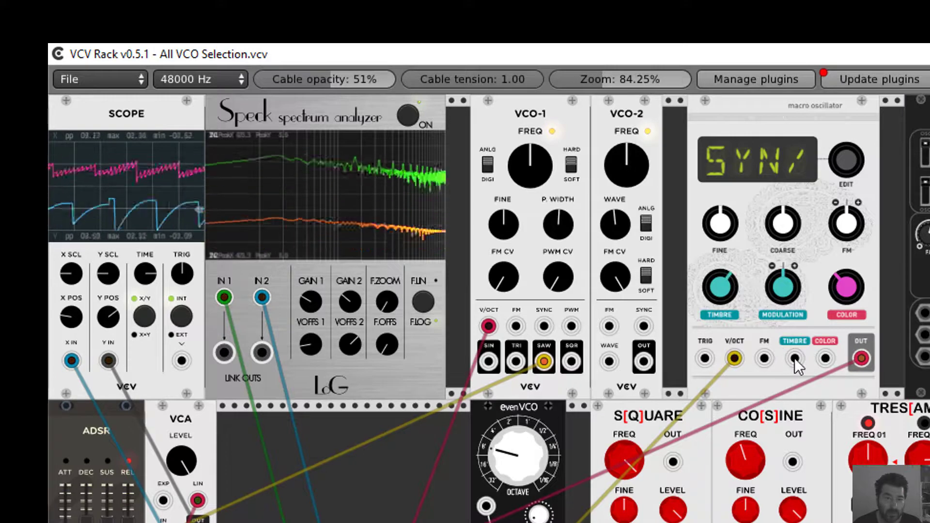
Patch a modulation cable into the macro oscillator's TIMBRE input, raise MODULATION, and adjust COLOR and TIMBRE
left_click_drag(795, 358, 422, 522)
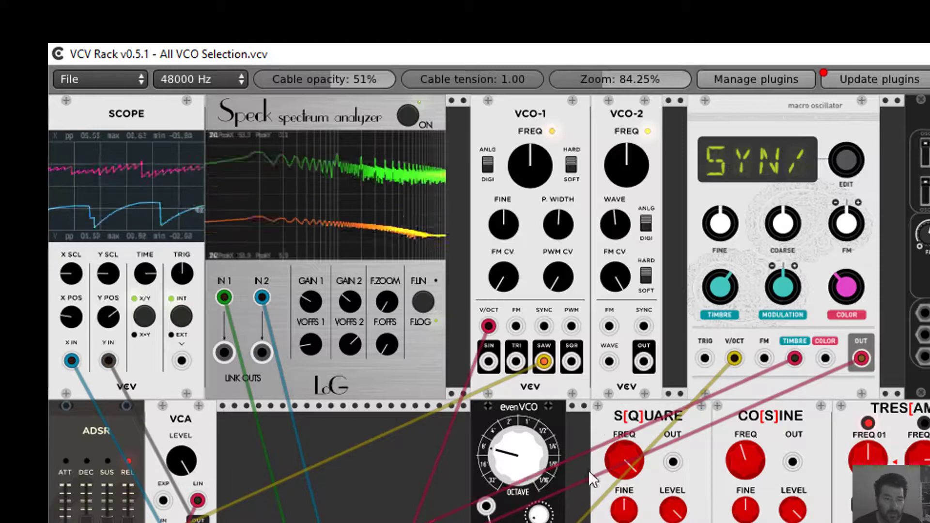
left_click_drag(783, 287, 744, 295)
left_click_drag(846, 297, 846, 274)
left_click_drag(719, 283, 718, 298)
Set the macro oscillator back to SYN-, raise TIMBRE, turn MODULATION to a negative amount and lower COLOR
left_click_drag(843, 159, 843, 167)
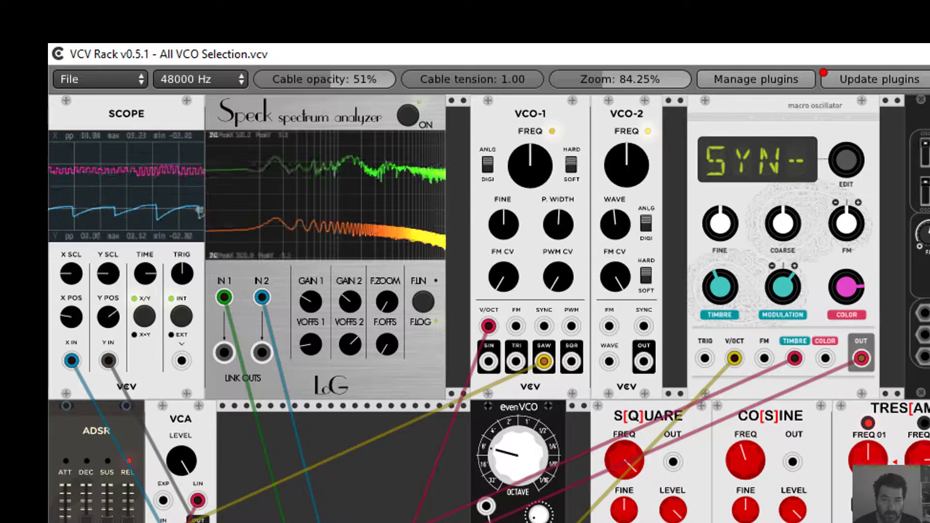
left_click_drag(716, 292, 716, 282)
left_click_drag(783, 287, 783, 300)
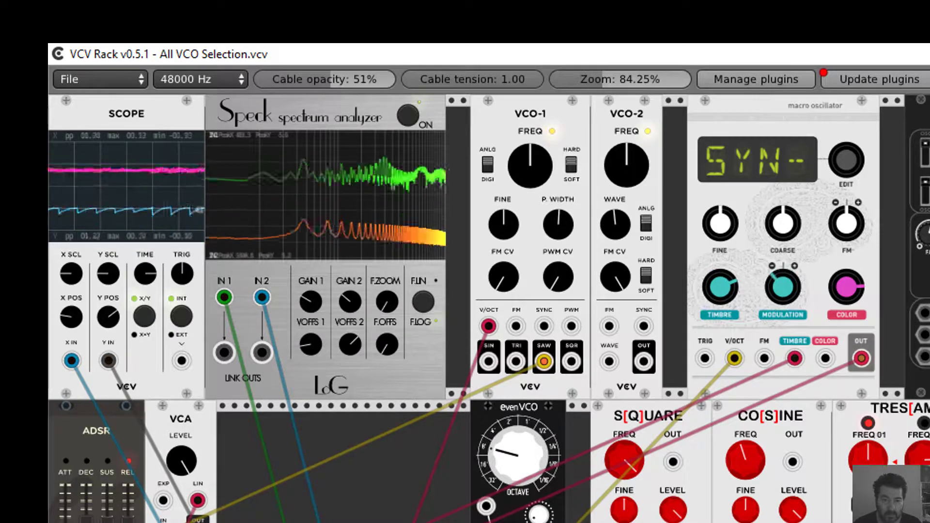
left_click_drag(847, 287, 846, 295)
Unplug the cable from the macro oscillator's TIMBRE input and reset MODULATION, TIMBRE and COLOR to centre
left_click_drag(794, 358, 788, 354)
left_click_drag(772, 289, 772, 296)
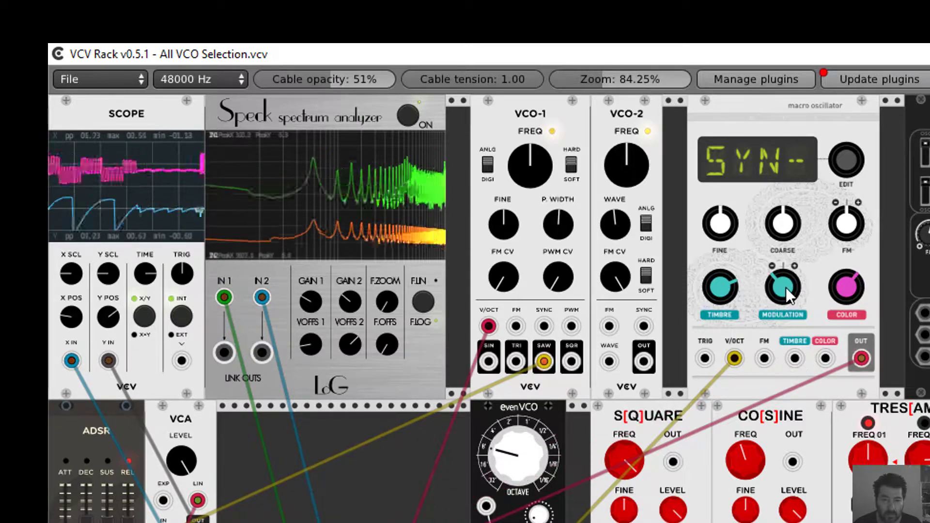
double_click(714, 298)
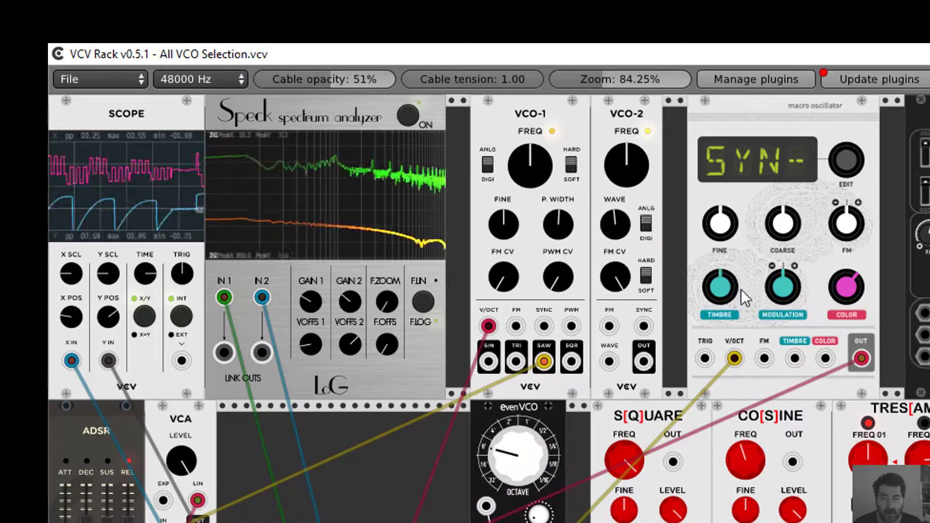
double_click(851, 287)
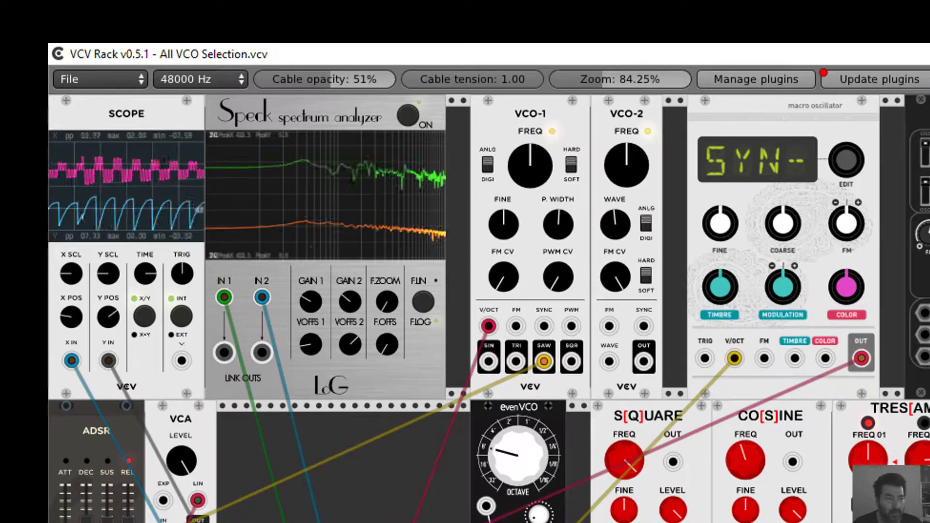
Examine the hard sync, FOLD, Band-Limited 2 Pulse Train and Sawtooth times 3 entries in the Braids PDF
left_click_drag(48, 287, 929, 107)
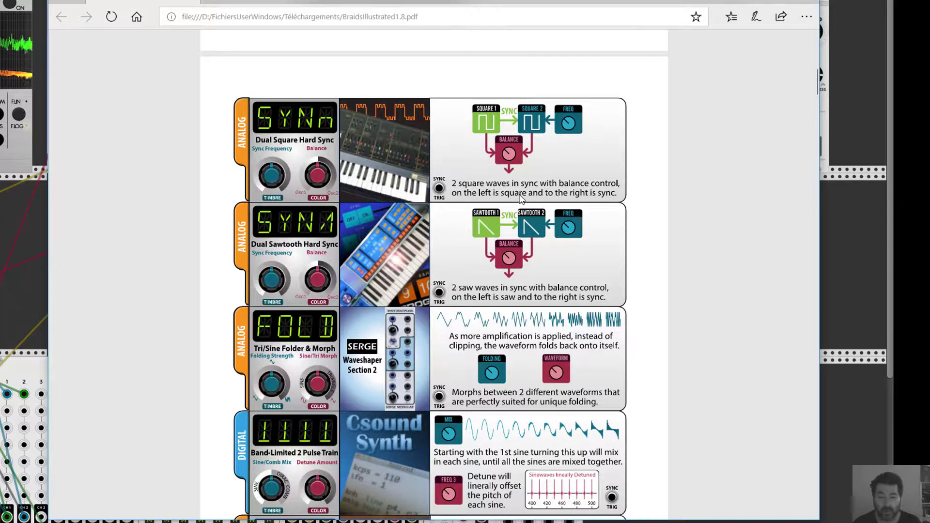
scroll(324, 182, "down", 5)
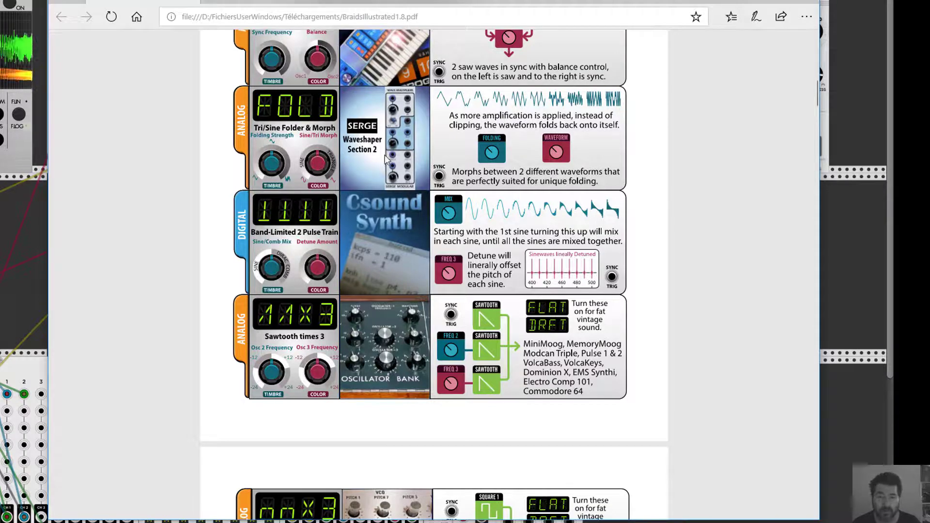
scroll(366, 130, "down", 2)
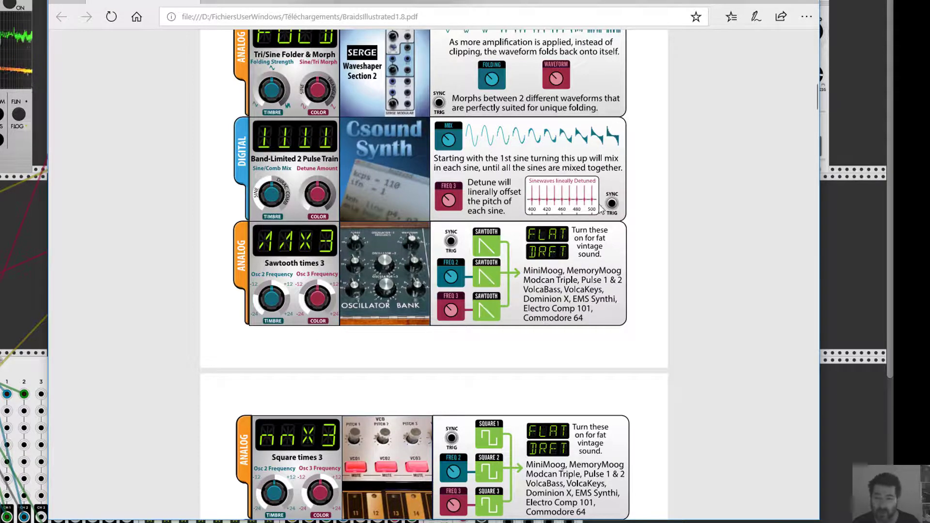
scroll(425, 214, "down", 3)
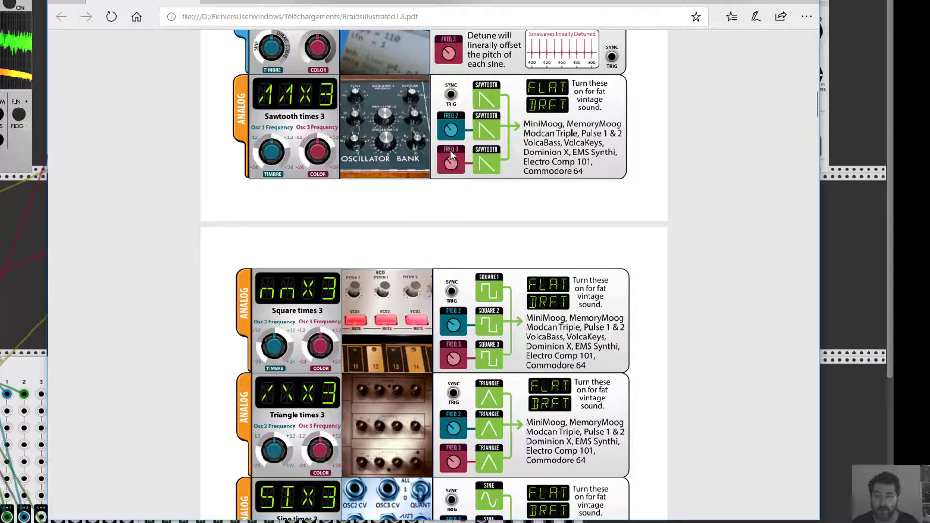
left_click_drag(639, 2, 627, 2)
Switch to VCV Rack and detune the macro oscillator's voices with TIMBRE and COLOR in //X3 mode
key("alt+Tab")
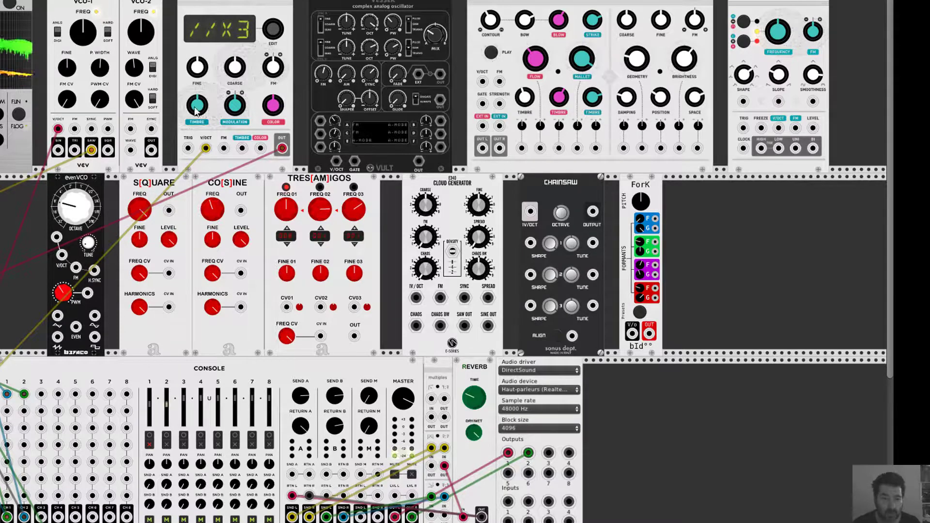
left_click_drag(197, 104, 197, 101)
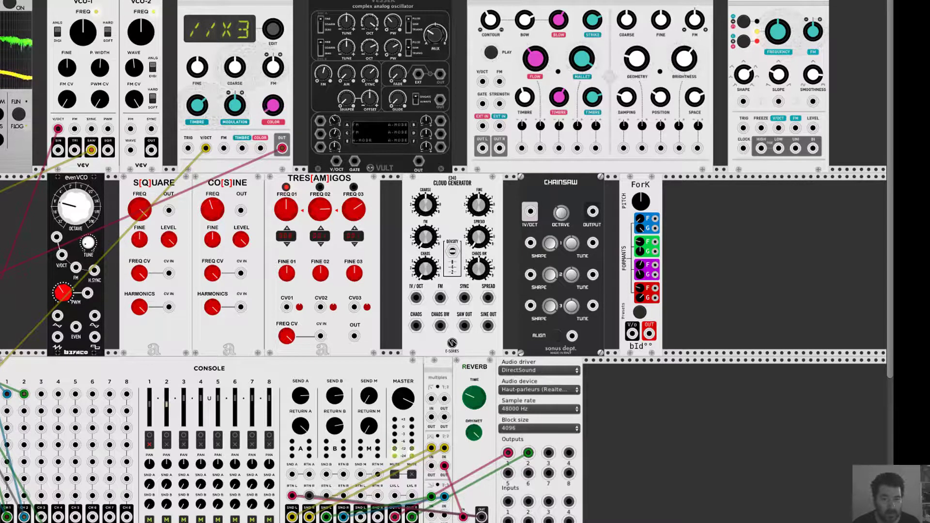
left_click_drag(197, 104, 197, 119)
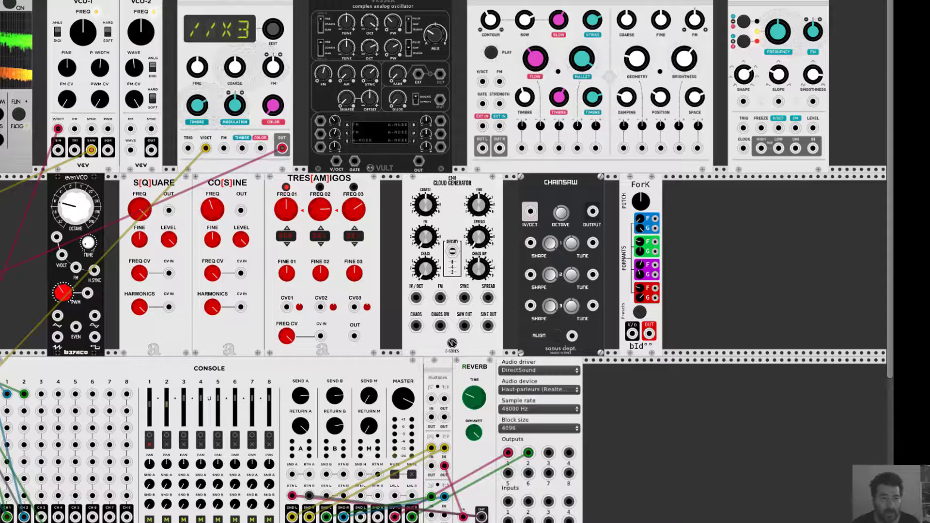
left_click_drag(274, 114, 275, 115)
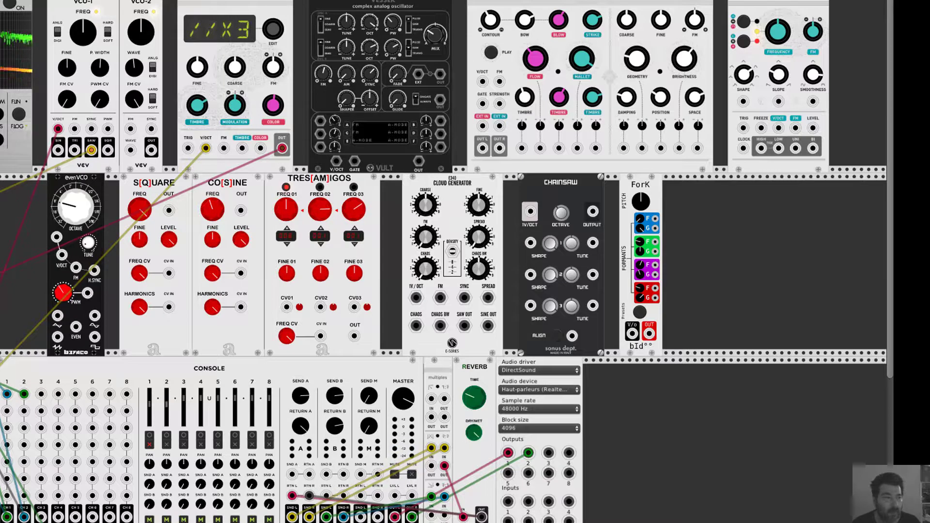
Switch to the Braids PDF and examine the Square, Triangle and Sine times 3, RING and 7 Super Saws Detuned entries
key("alt+Tab")
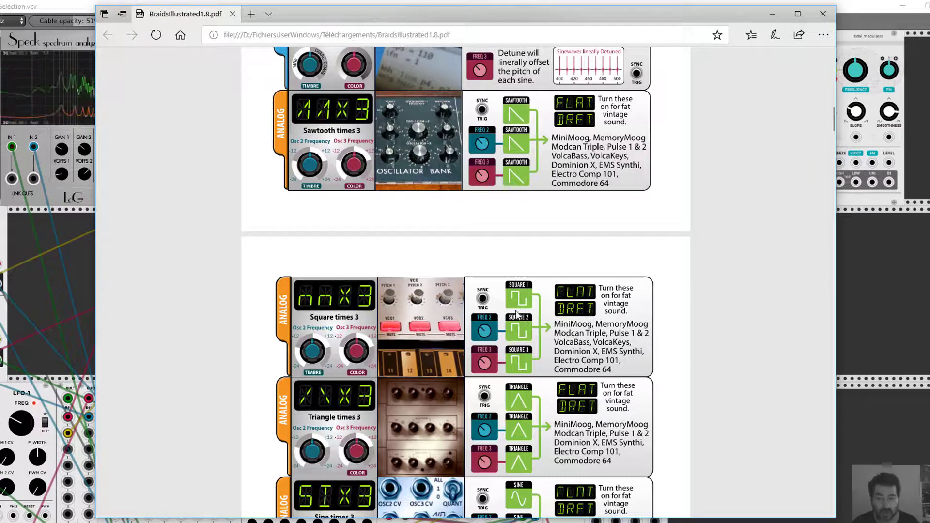
scroll(443, 299, "down", 4)
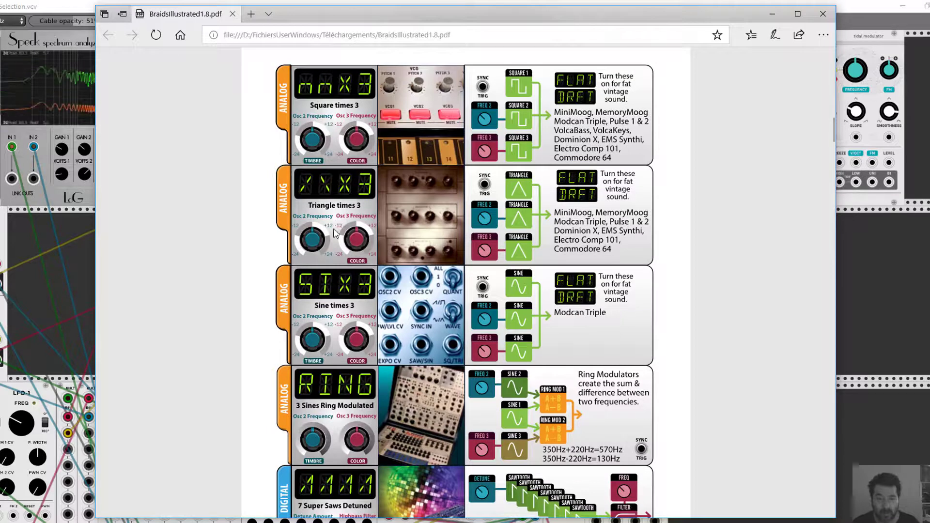
scroll(337, 225, "down", 3)
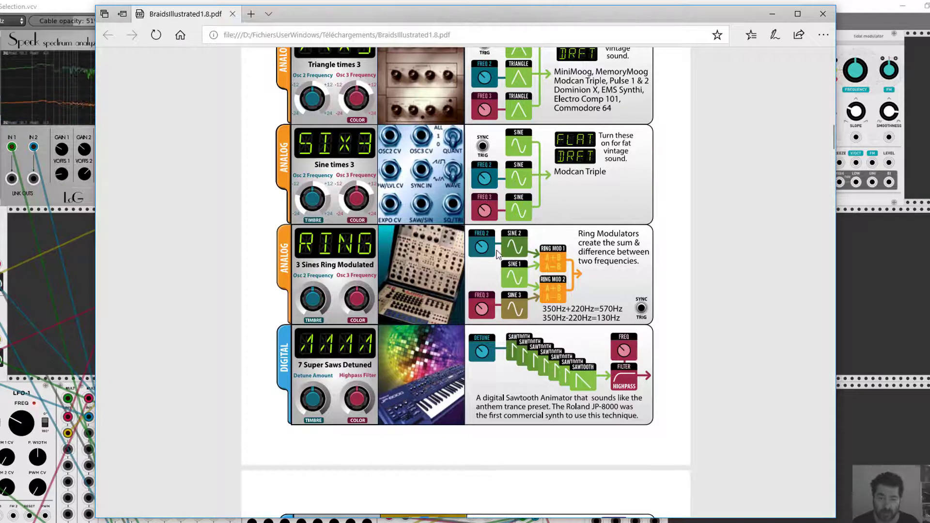
scroll(439, 252, "down", 3)
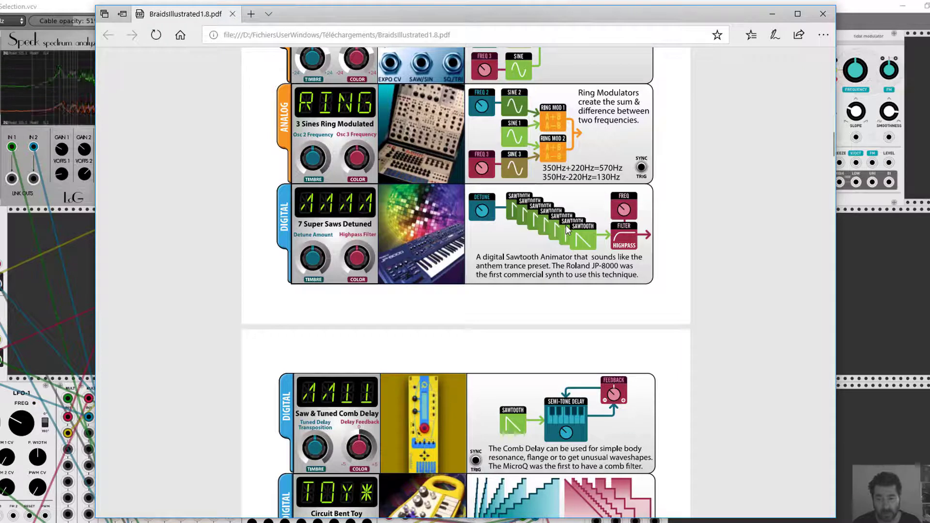
Examine the Saw & Tuned Comb Delay, Circuit Bent Toy and Casio CZ Wave D-50 filter entries in the Braids PDF
scroll(559, 227, "down", 5)
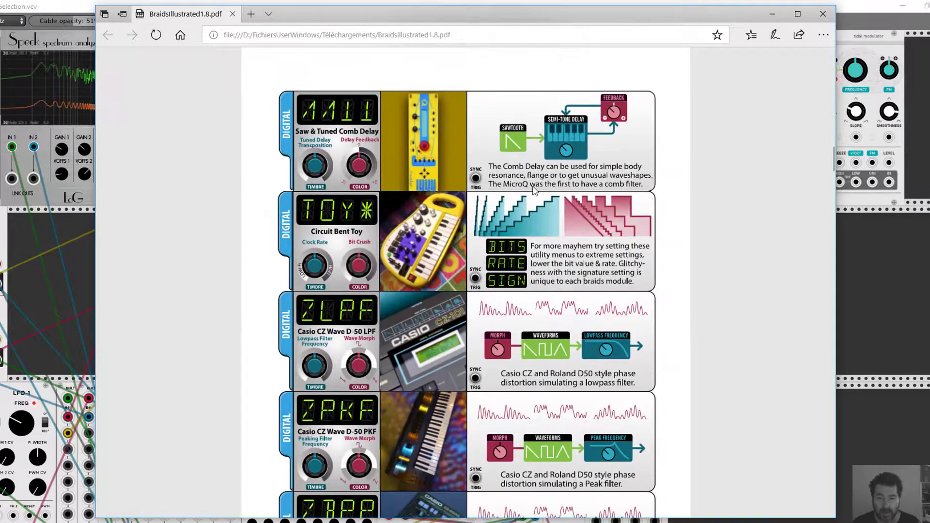
scroll(531, 212, "down", 1)
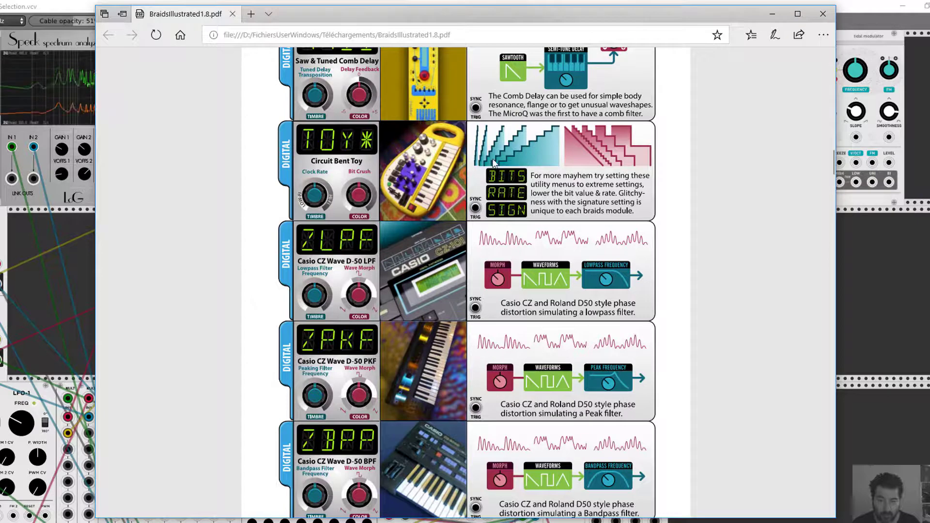
scroll(504, 160, "down", 1)
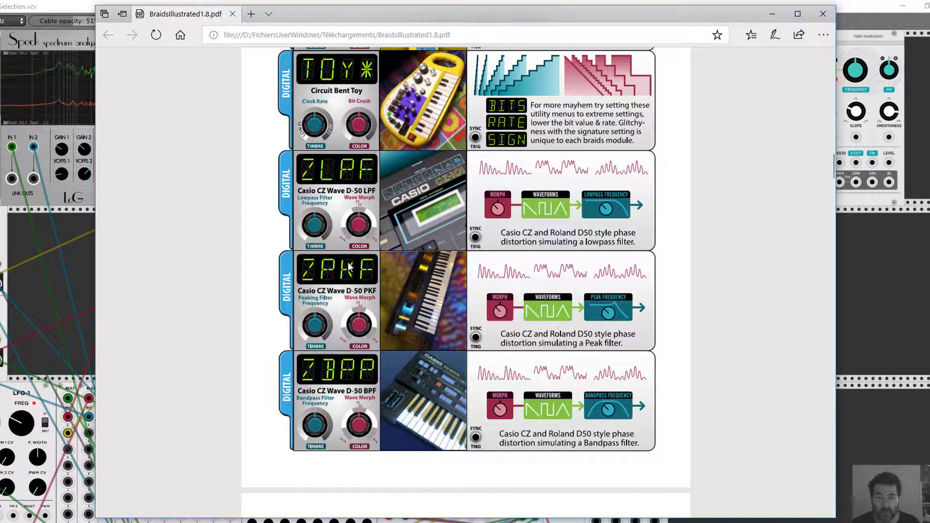
scroll(347, 286, "down", 2)
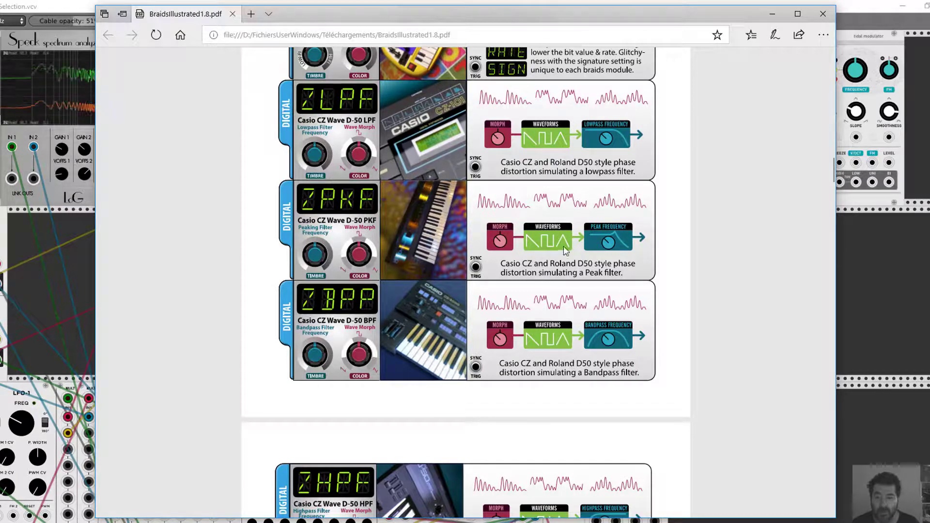
scroll(527, 204, "down", 2)
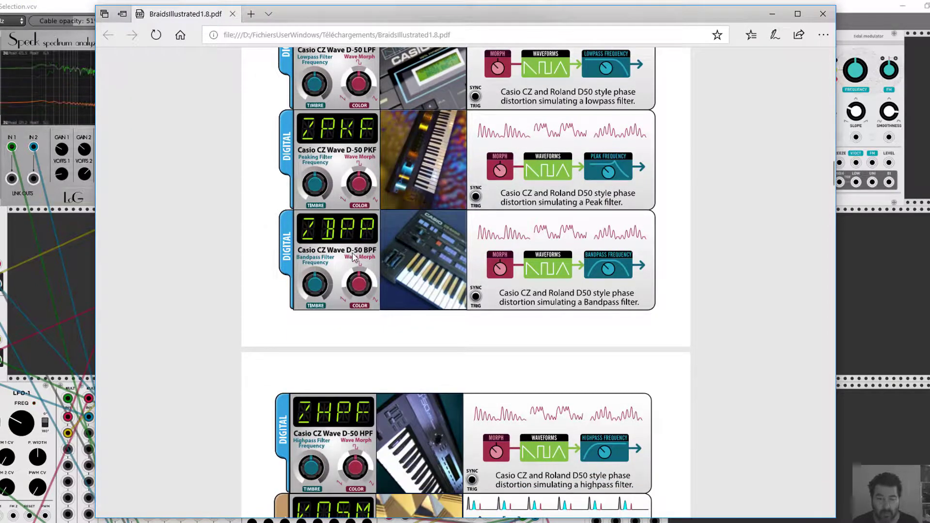
scroll(356, 252, "down", 4)
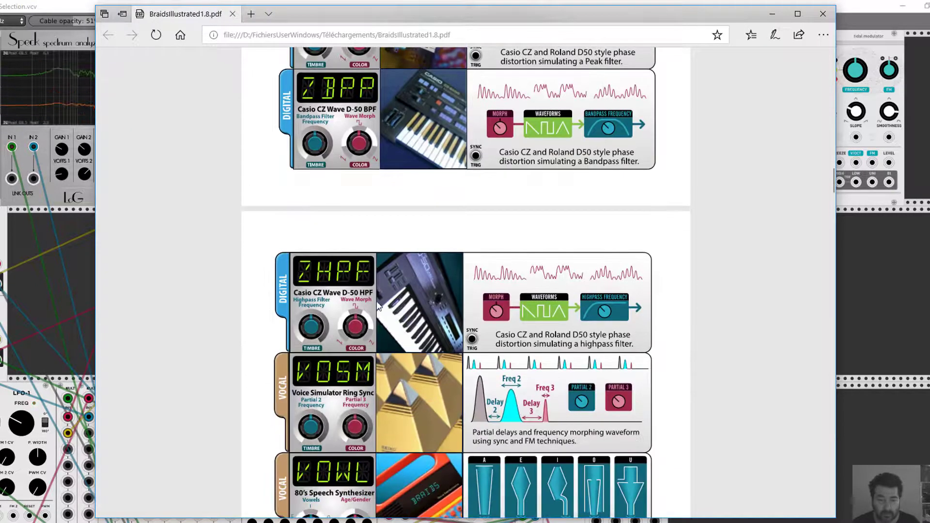
scroll(340, 260, "down", 2)
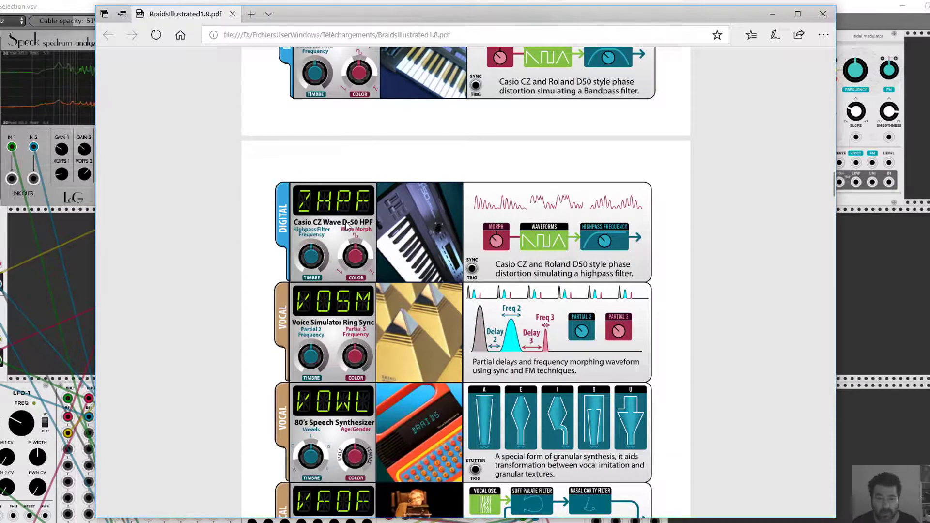
Read the VOSM, VOWL, VFOF and Additive Harmonics entries in the Braids PDF, up to the start of the FM section
scroll(345, 250, "down", 3)
scroll(346, 249, "down", 1)
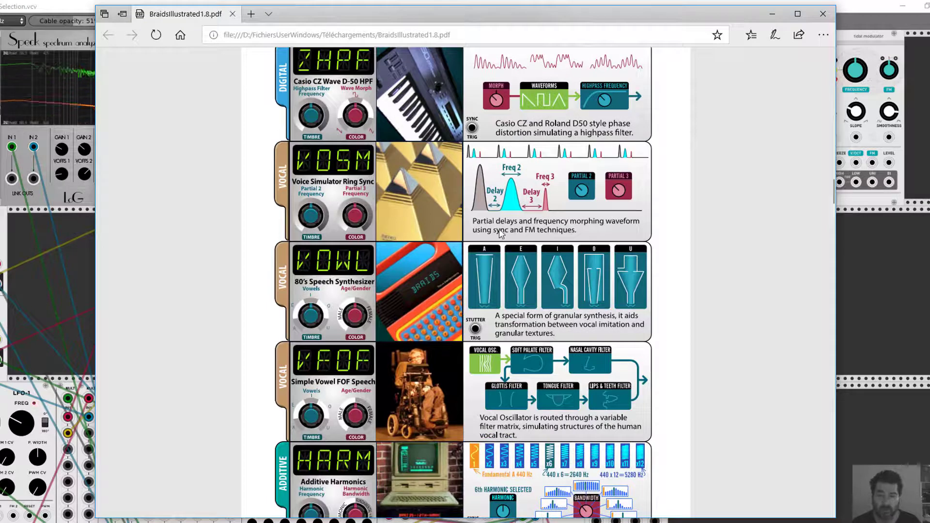
scroll(342, 254, "down", 1)
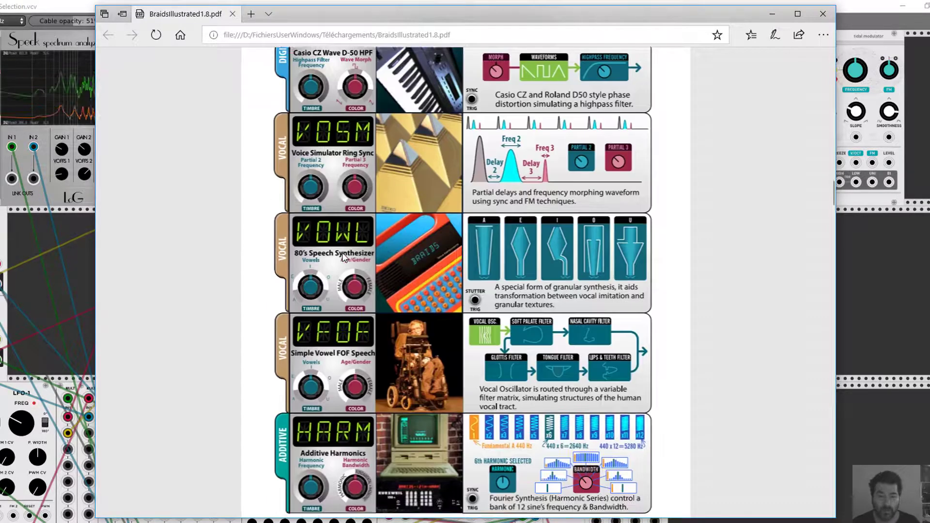
scroll(343, 256, "down", 3)
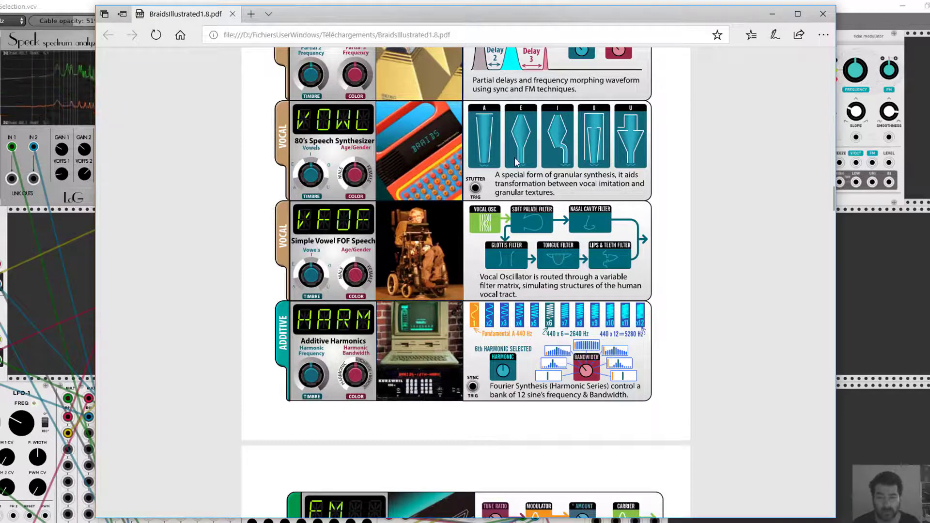
scroll(347, 213, "down", 2)
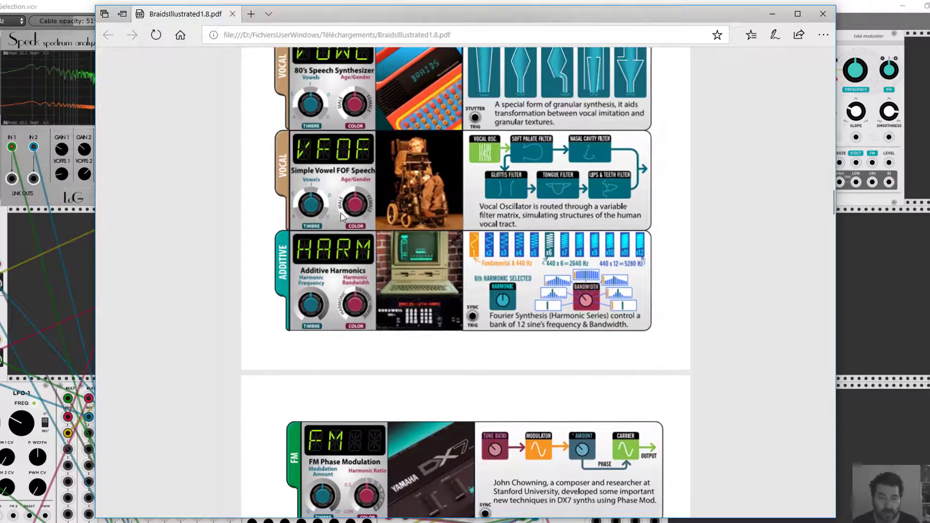
scroll(357, 208, "down", 4)
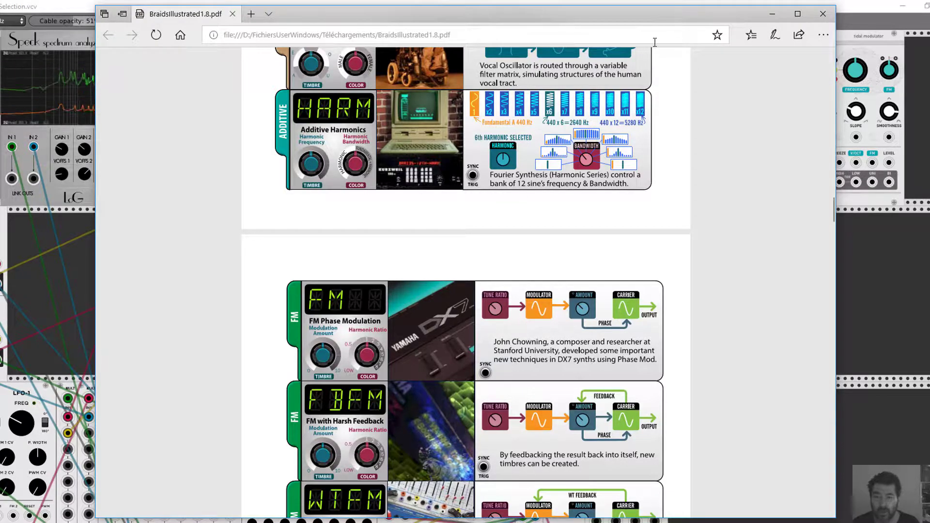
Switch to VCV Rack, set the macro oscillator to HARM mode and raise its COLOR partway towards centre
left_click_drag(664, 19, 0, 17)
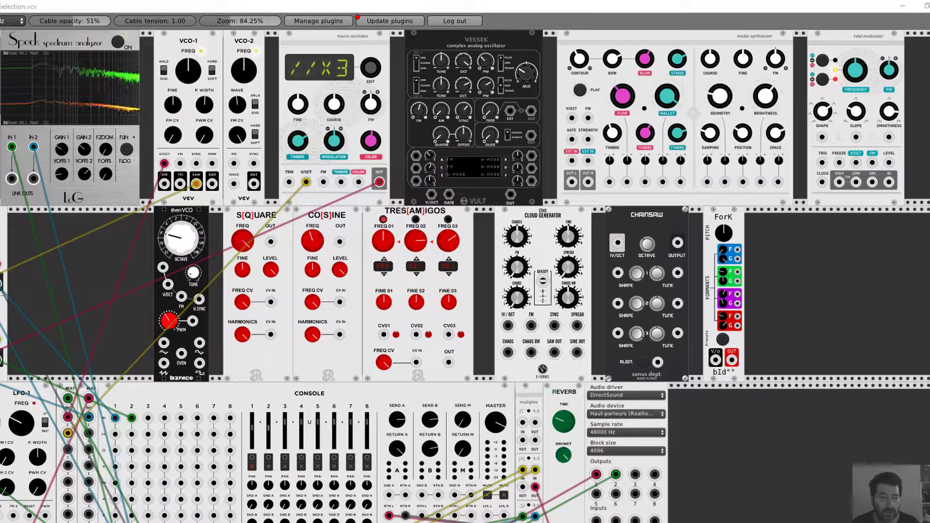
left_click_drag(375, 73, 375, 48)
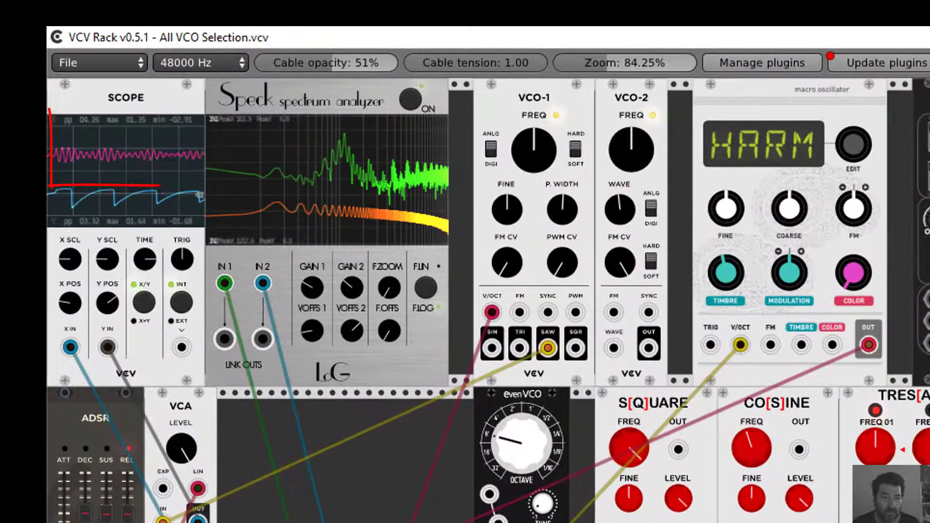
left_click_drag(160, 185, 49, 111)
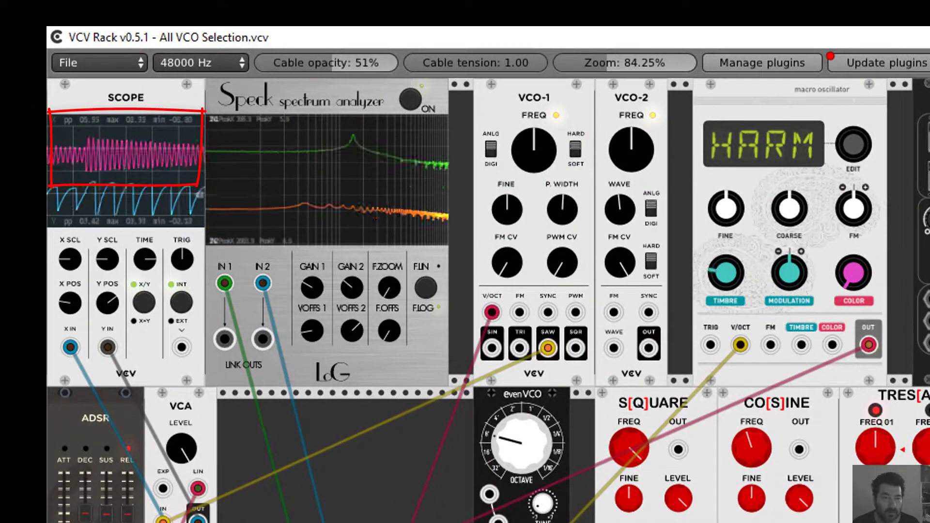
key("Escape")
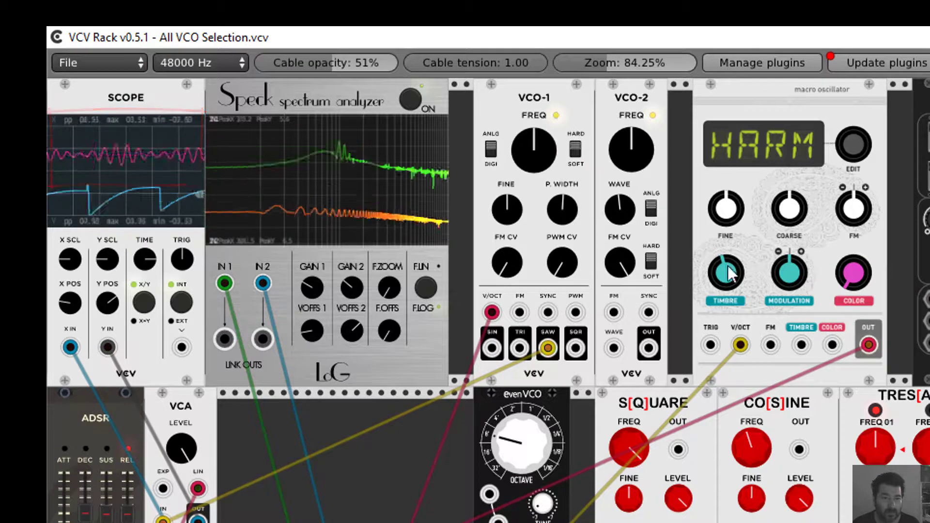
mouse_move(858, 274)
left_mouse_down()
mouse_move(858, 227)
mouse_move(858, 256)
left_mouse_up()
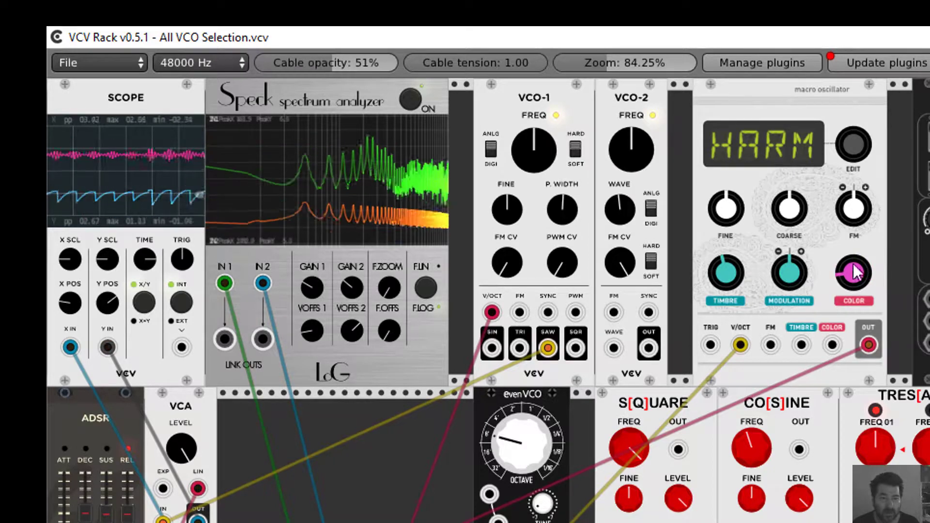
Check the FM Phase Modulation entry in the Braids PDF and set the macro oscillator in VCV Rack to FM mode
key("alt+Tab")
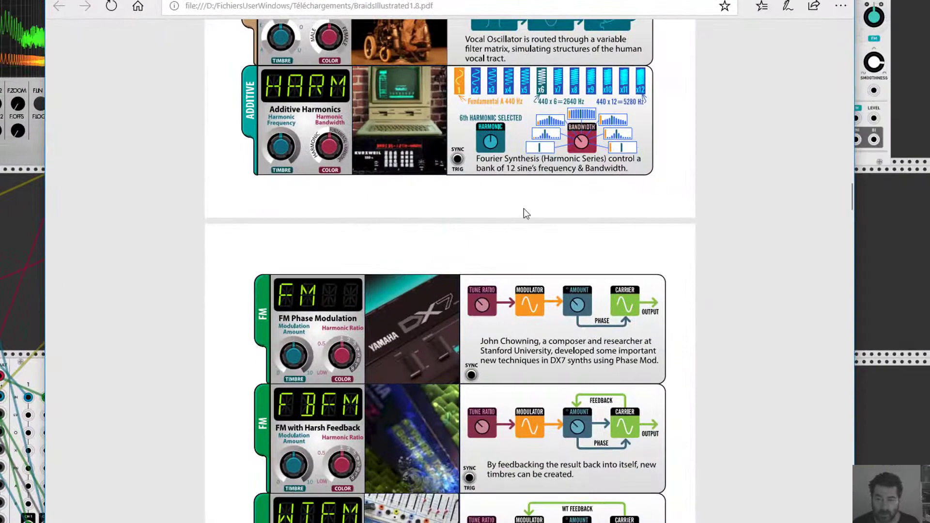
scroll(437, 185, "down", 3)
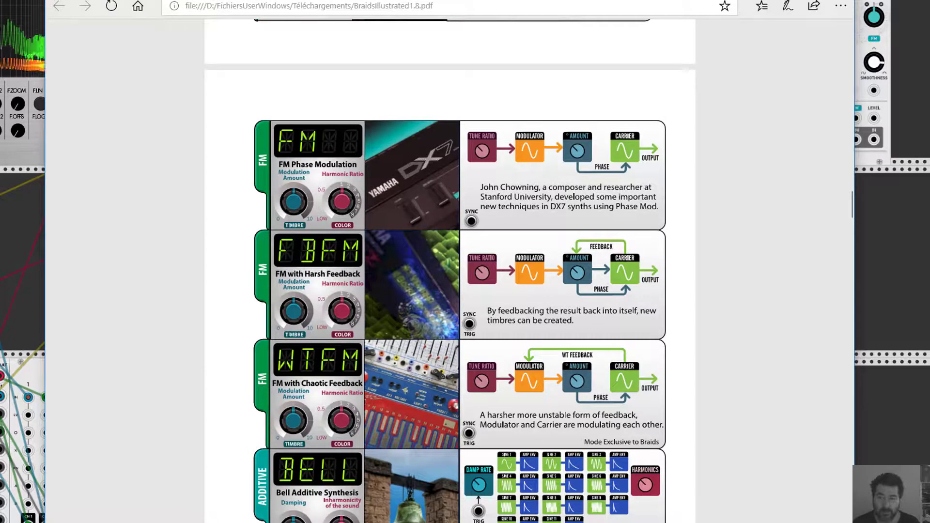
key("alt+Tab")
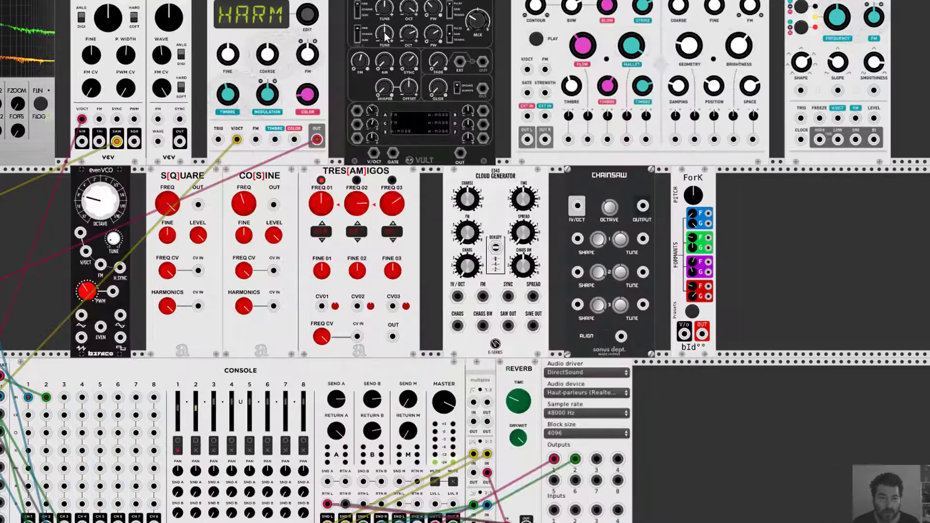
left_click_drag(307, 15, 307, 10)
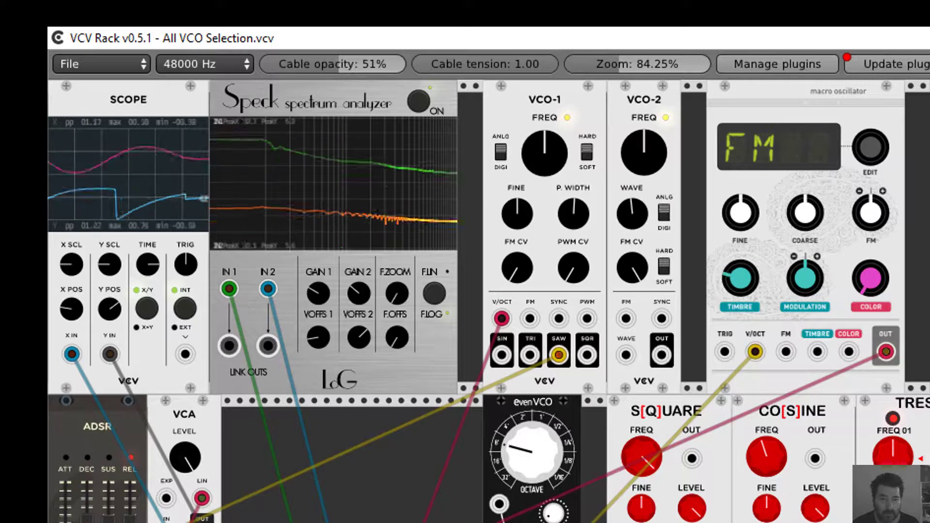
Turn the macro oscillator's COARSE fully up and raise COLOR to just past centre in FM mode
mouse_move(808, 222)
left_mouse_down()
mouse_move(808, 230)
mouse_move(807, 213)
left_mouse_up()
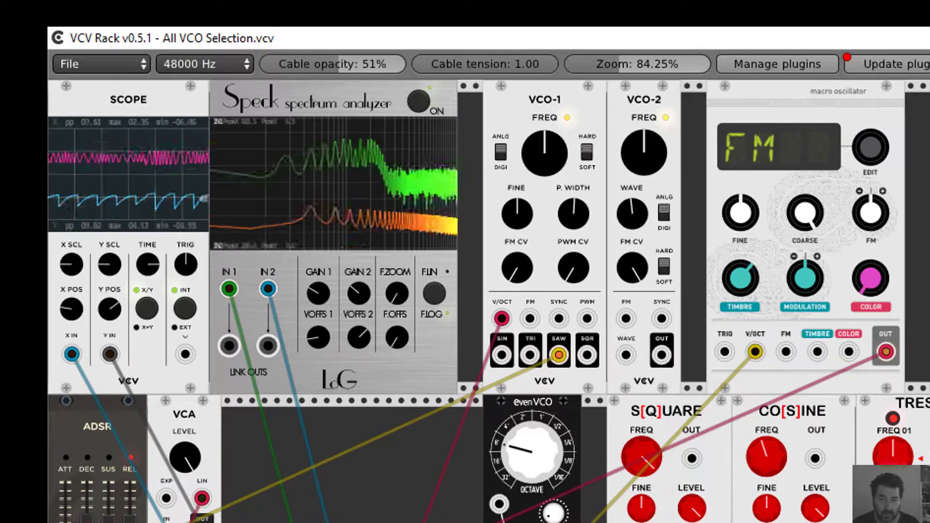
left_click_drag(871, 277, 871, 274)
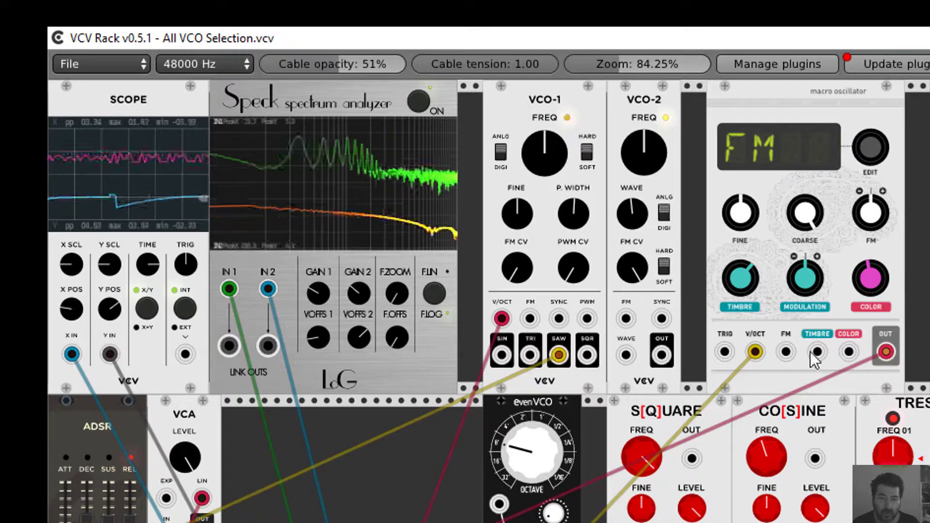
left_click_drag(871, 290, 871, 276)
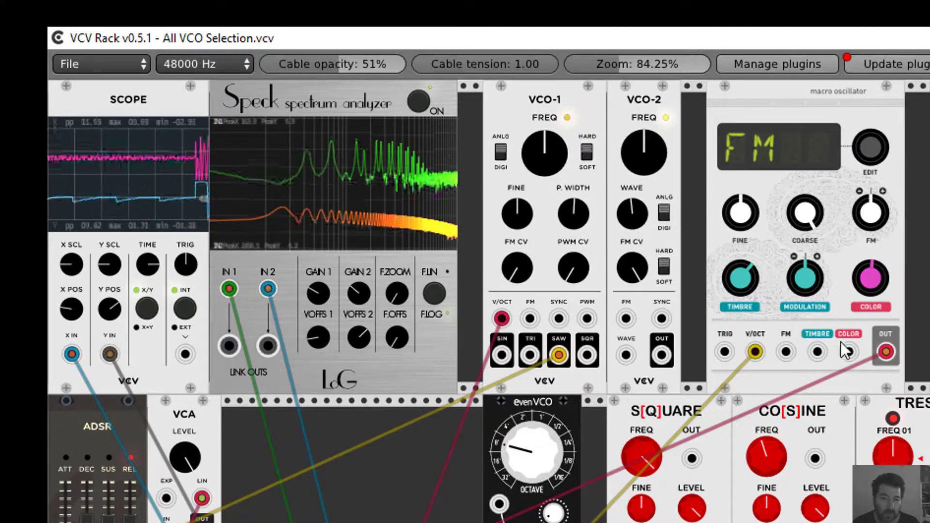
Try a modulation cable on the macro oscillator's COLOR input while raising COLOR well past centre, and unplug the cable
left_click_drag(849, 351, 450, 522)
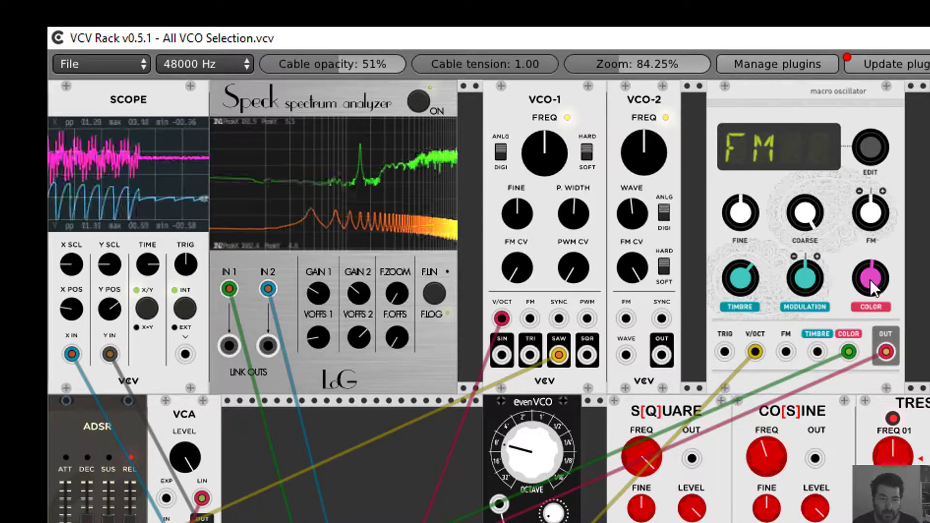
left_click_drag(872, 290, 872, 278)
mouse_move(849, 352)
left_mouse_down()
mouse_move(847, 366)
mouse_move(852, 344)
left_mouse_up()
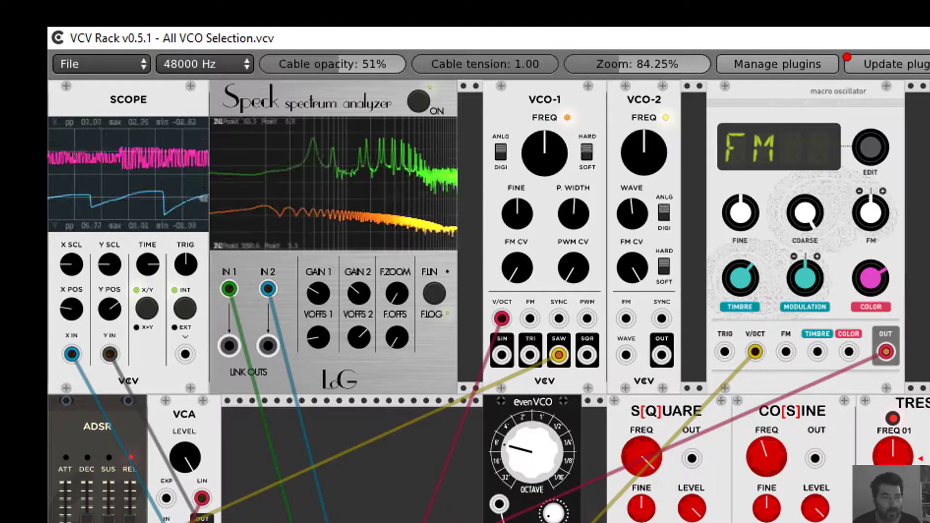
Switch to the Braids PDF and read the FBFM harsh feedback and WTFM chaotic feedback entries
key("alt+Tab")
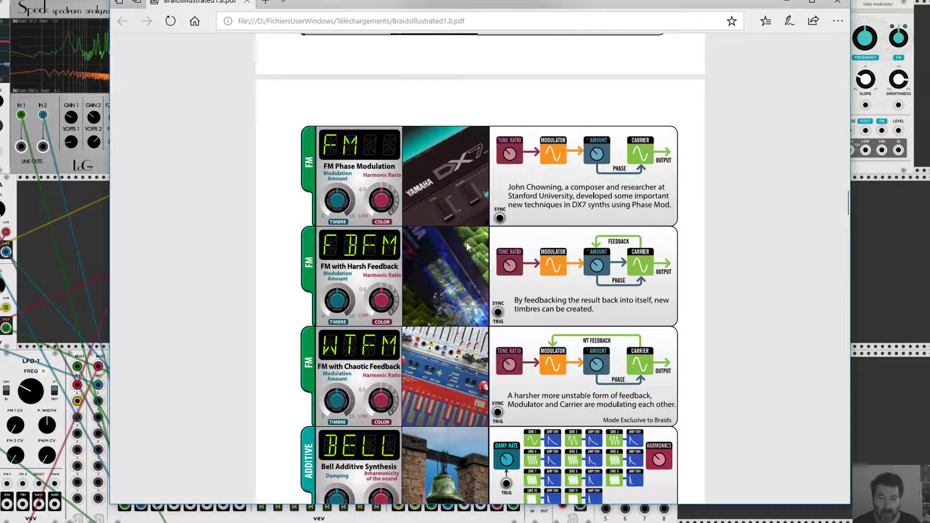
scroll(461, 197, "down", 1)
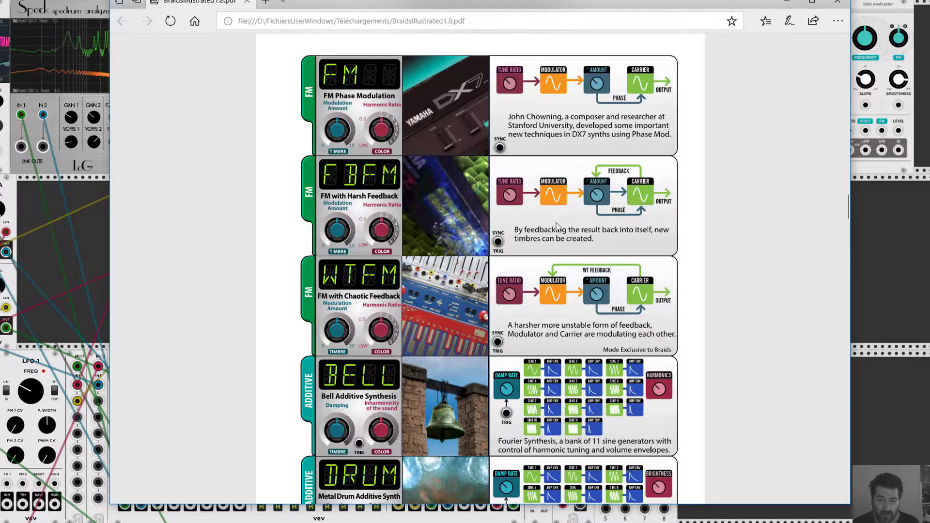
left_click_drag(669, 2, 598, 7)
Return to VCV Rack and advance the macro oscillator through FBFM mode to WTFM mode
key("alt+Tab")
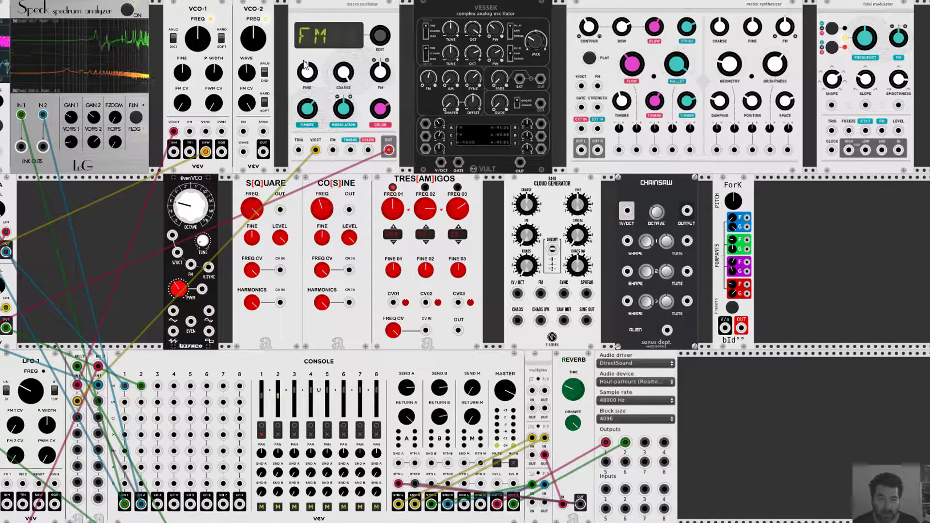
left_click_drag(382, 41, 382, 36)
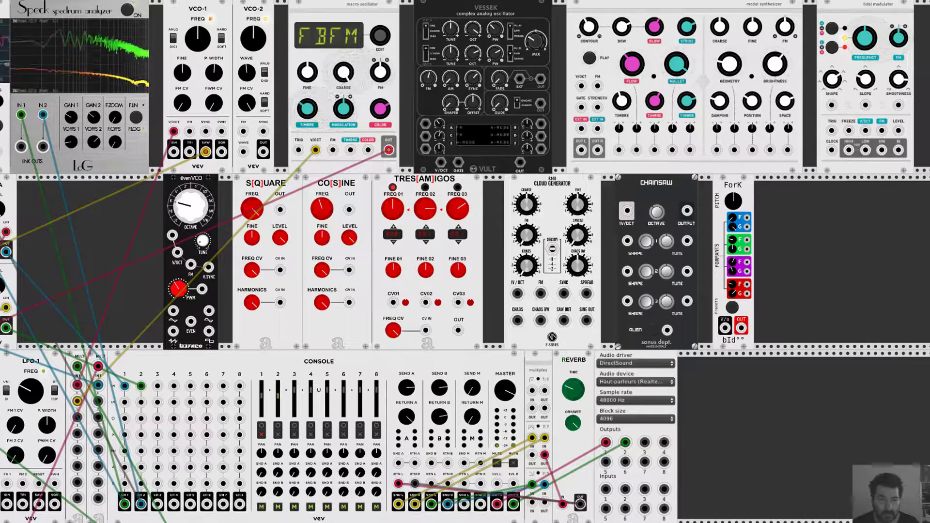
left_click_drag(381, 39, 381, 27)
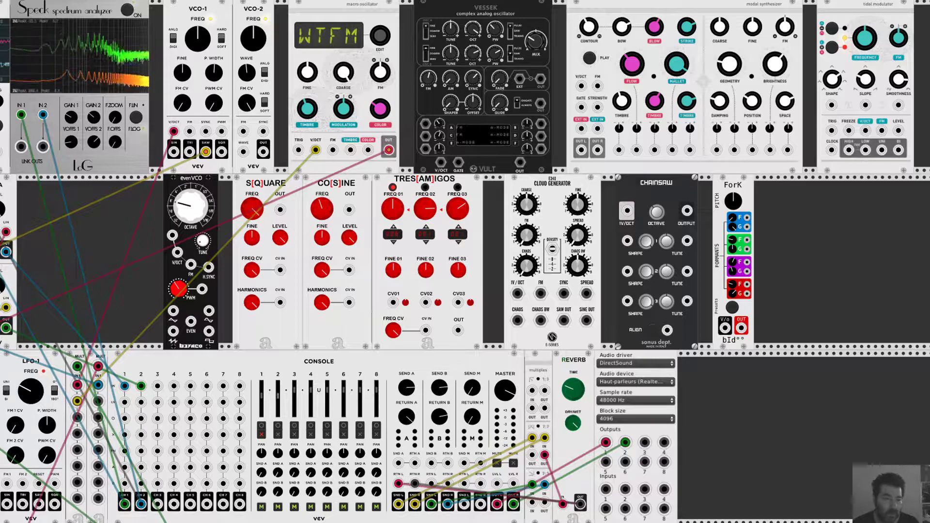
Switch to the Braids PDF and read the WTFM, additive BELL and DRUM, and percussive KICK, CYMB and SNAR entries
key("alt+Tab")
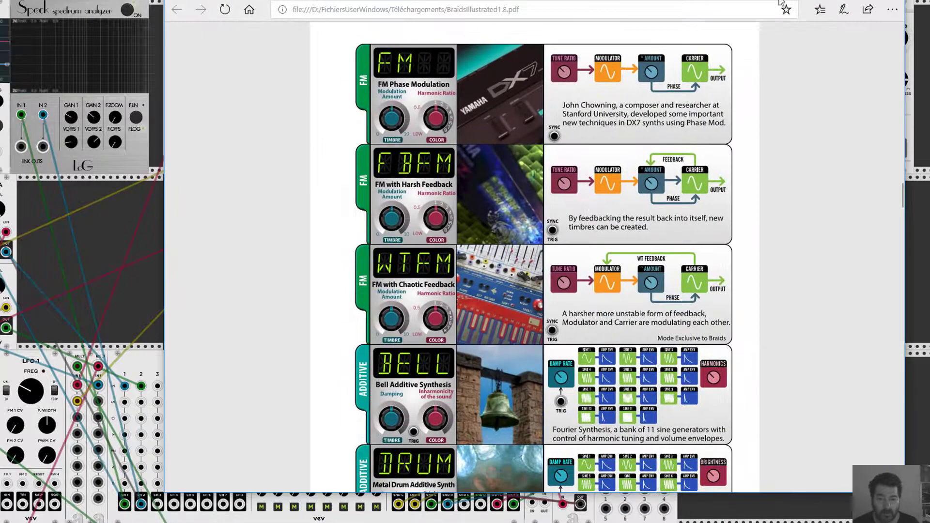
scroll(419, 221, "down", 2)
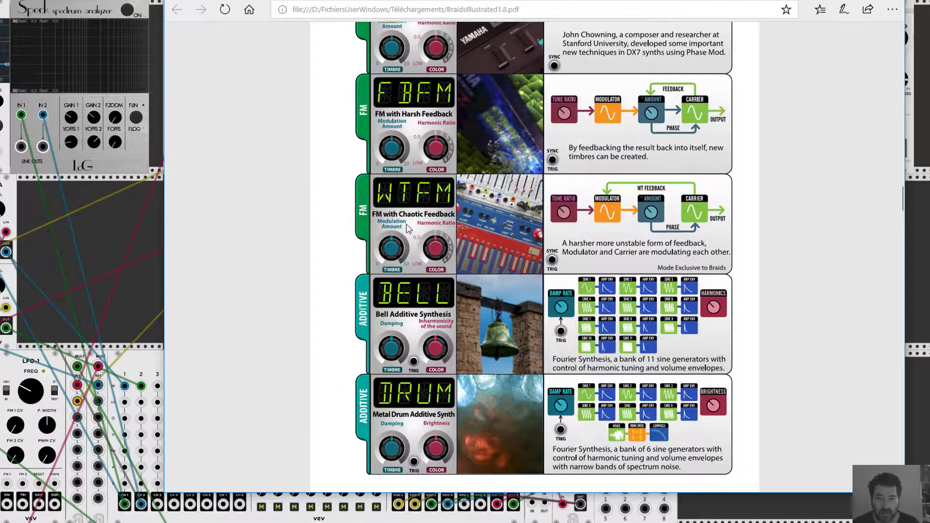
scroll(408, 230, "down", 2)
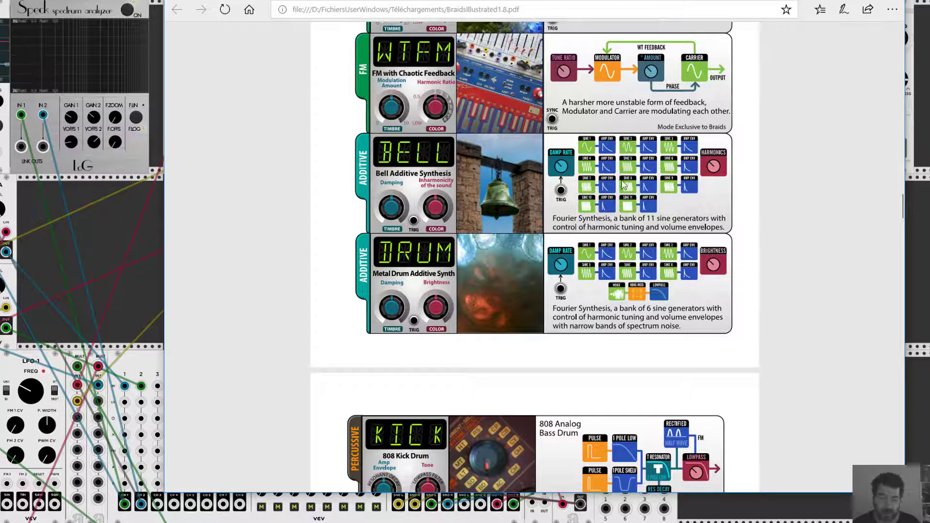
scroll(527, 183, "down", 3)
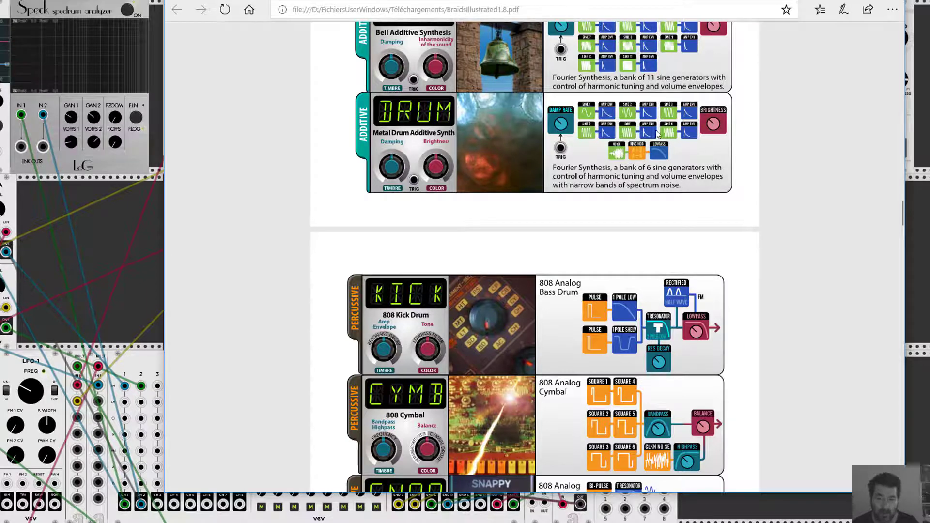
scroll(474, 167, "down", 3)
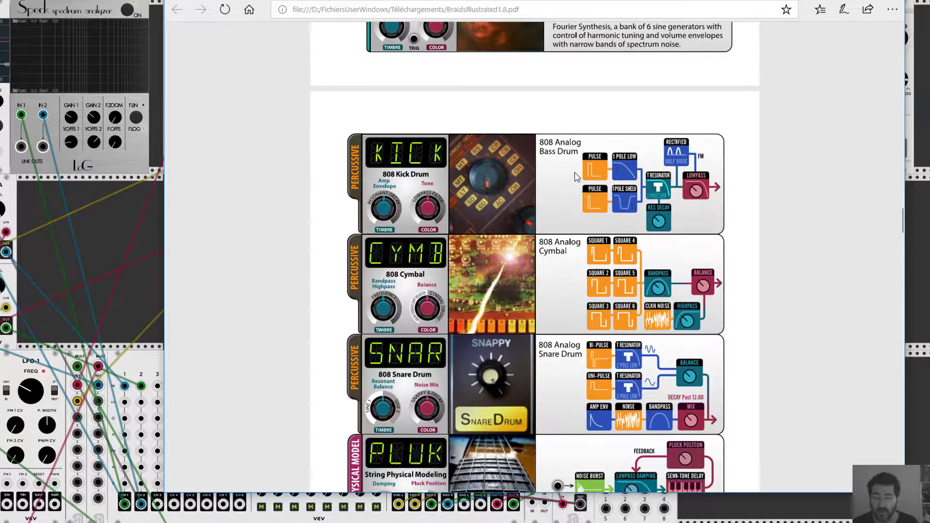
scroll(448, 185, "down", 3)
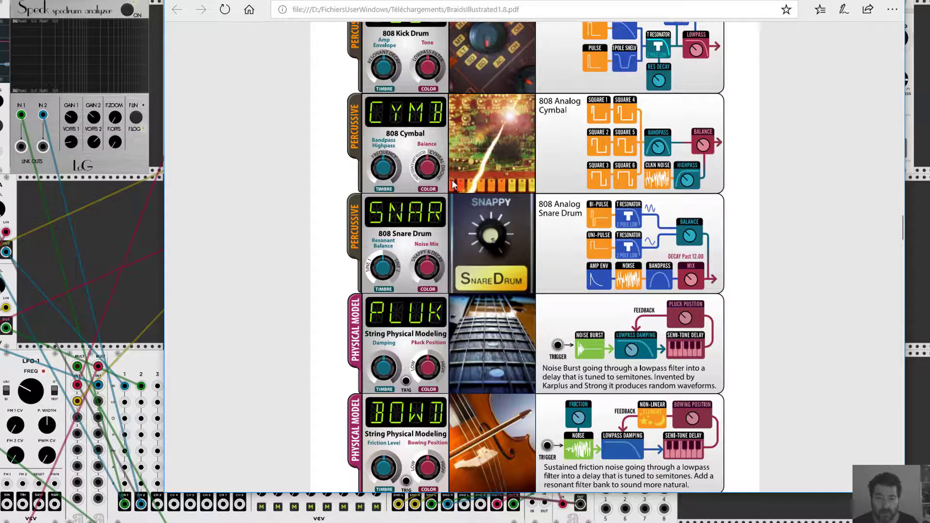
Read the physical model entries PLUK, BOWD, BLOW and FLUT and continue to the WTBL wavetable entry
scroll(528, 163, "down", 2)
scroll(533, 162, "down", 2)
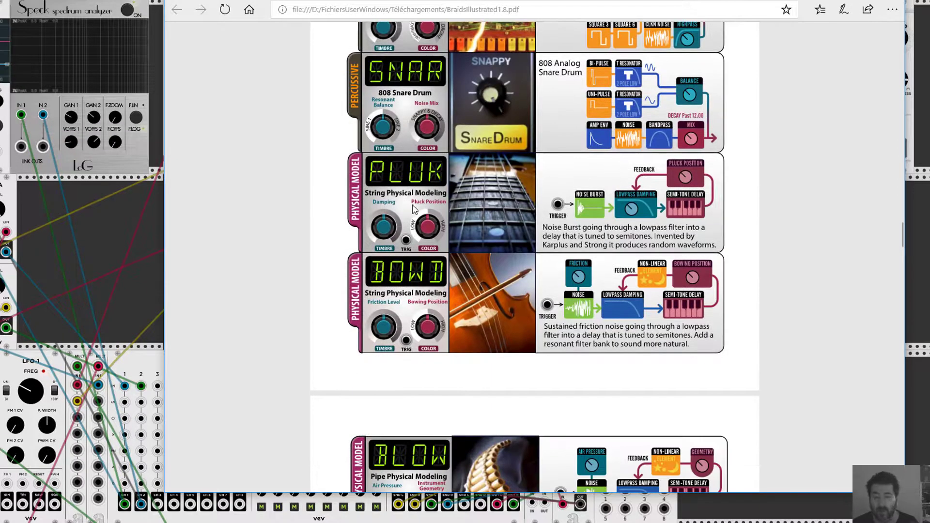
scroll(498, 208, "down", 2)
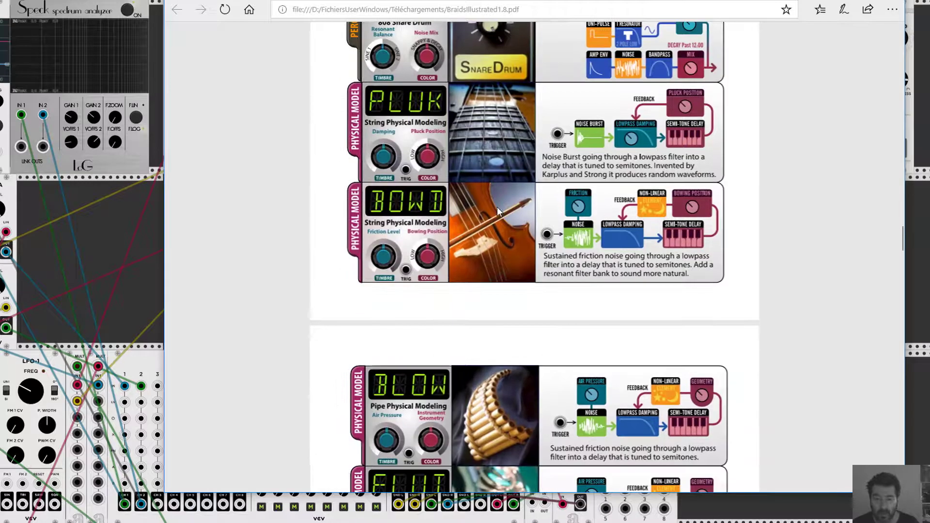
scroll(459, 222, "down", 1)
scroll(460, 224, "down", 1)
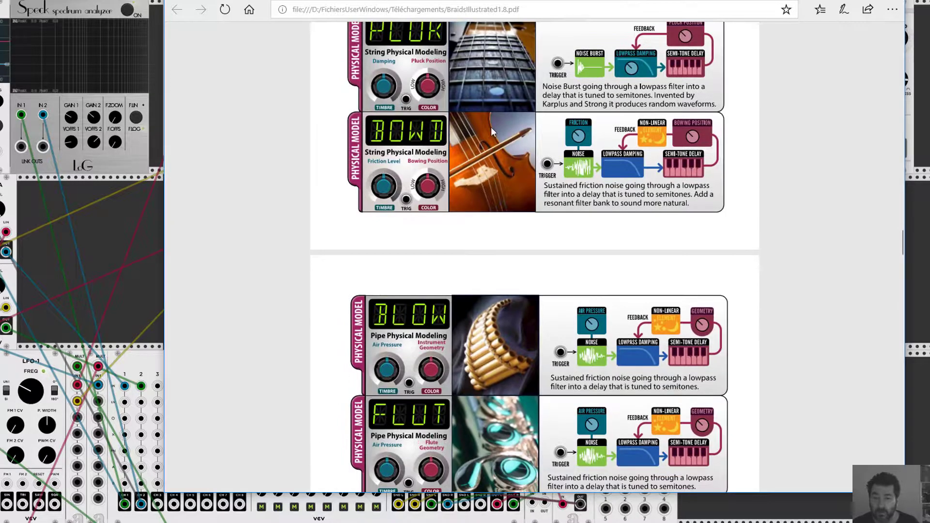
scroll(503, 184, "down", 2)
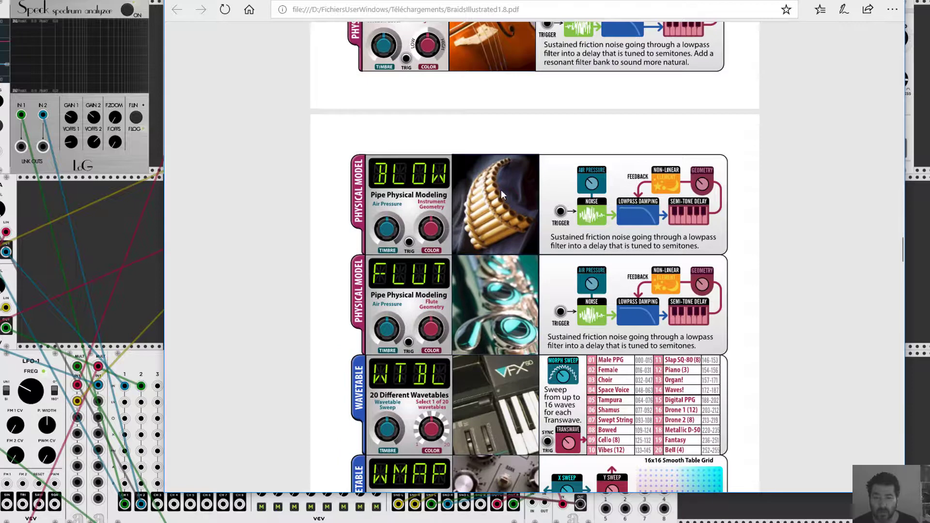
scroll(500, 165, "down", 2)
scroll(497, 126, "up", 1)
scroll(497, 121, "up", 1)
scroll(501, 194, "down", 1)
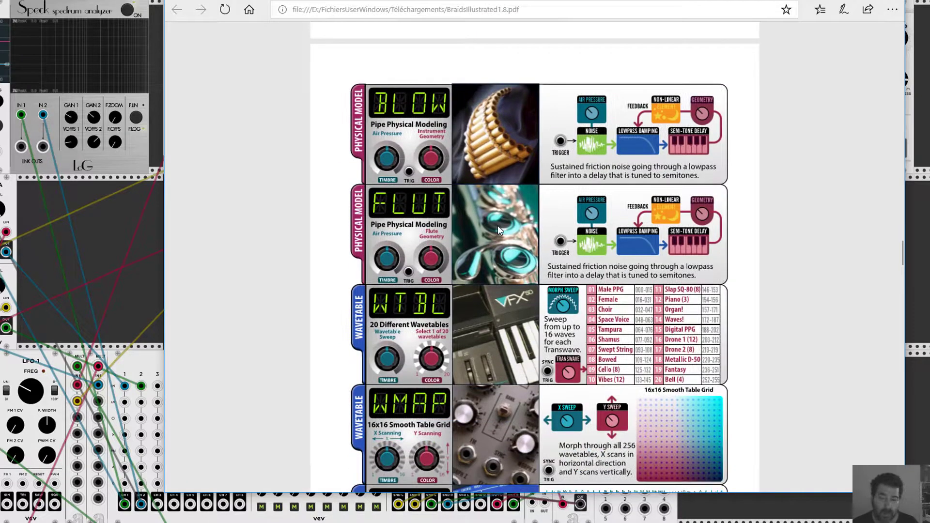
scroll(499, 223, "down", 1)
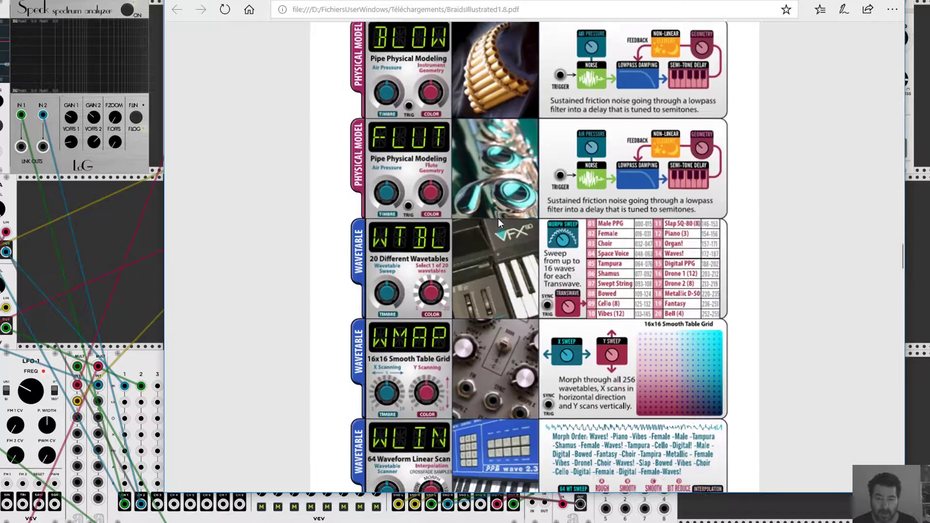
scroll(499, 218, "down", 1)
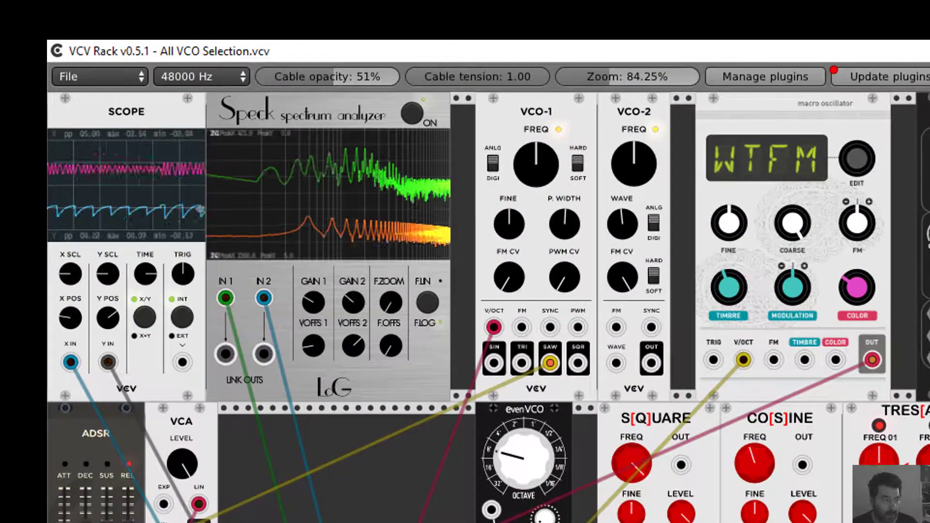
In VCV Rack, advance the macro oscillator to WTBL mode, set TIMBRE just past centre and turn COLOR down to minimum
left_click_drag(855, 153, 856, 116)
left_click_drag(727, 287, 727, 310)
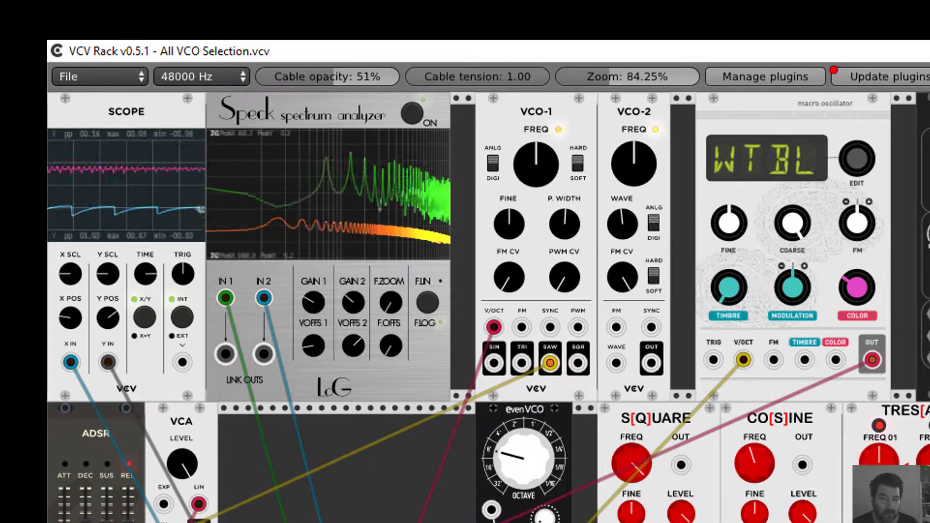
mouse_move(852, 287)
left_mouse_down()
mouse_move(852, 305)
mouse_move(858, 224)
mouse_move(858, 278)
left_mouse_up()
left_click_drag(726, 290, 725, 268)
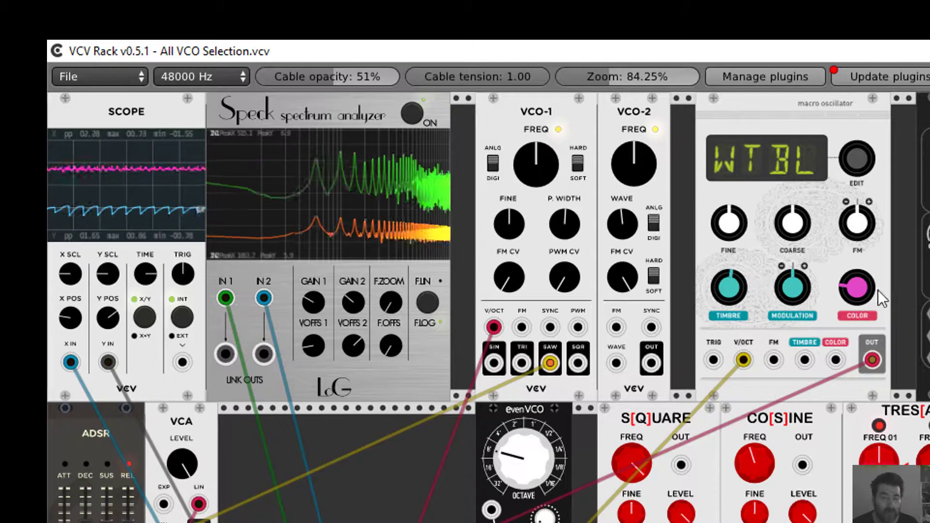
mouse_move(847, 289)
left_mouse_down()
mouse_move(848, 269)
mouse_move(848, 293)
left_mouse_up()
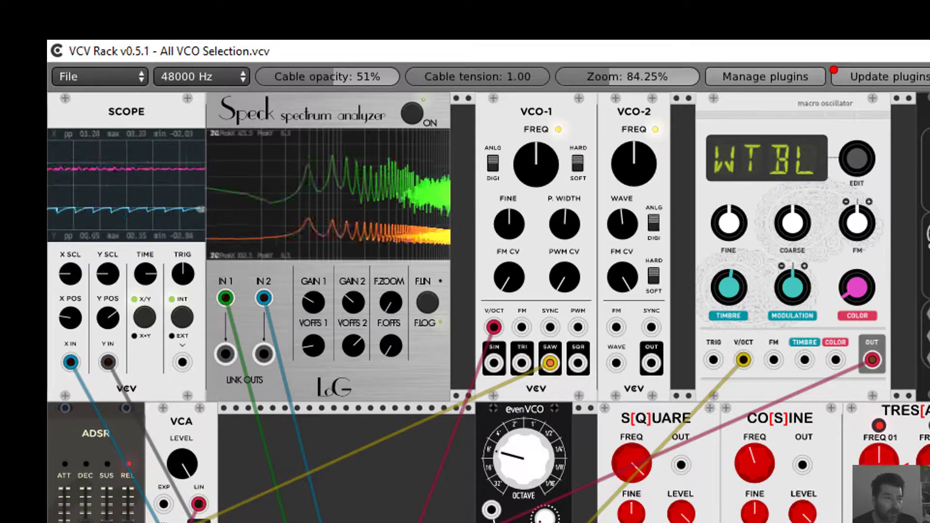
Switch to the Braids PDF and read the wavetable entries WTBL, WMAP, WLIN and WTX4
key("alt+Tab")
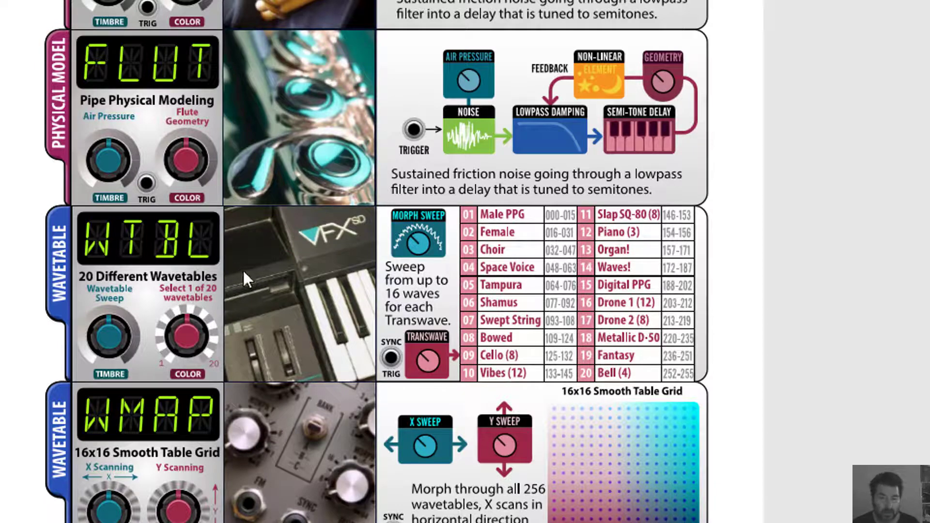
scroll(237, 290, "down", 3)
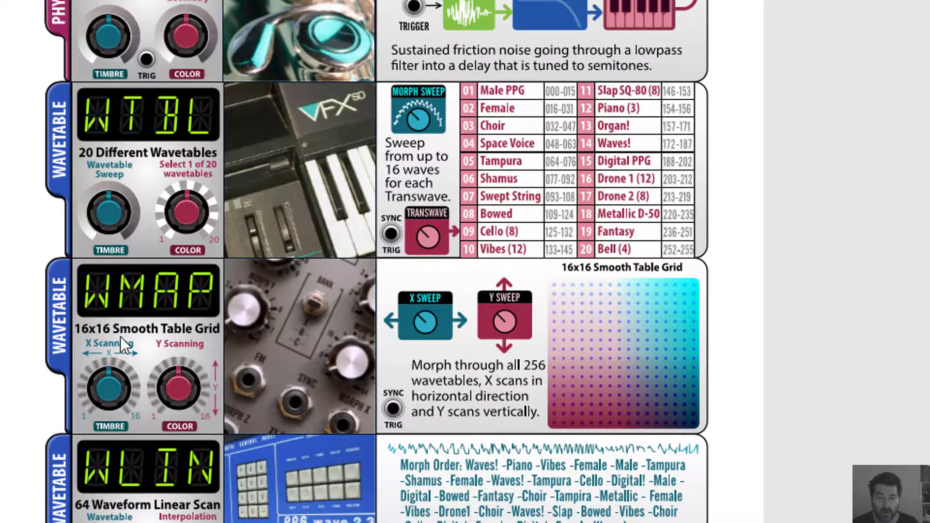
scroll(145, 307, "down", 3)
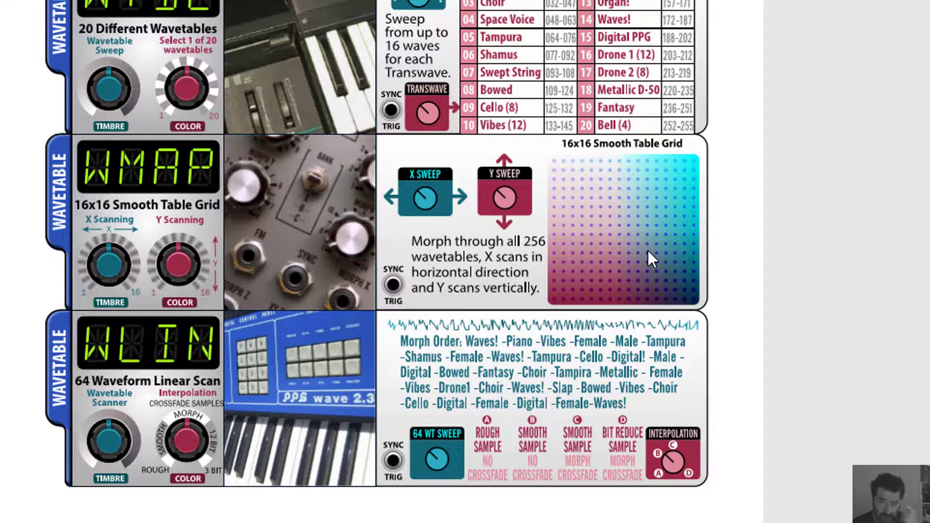
scroll(574, 234, "down", 3)
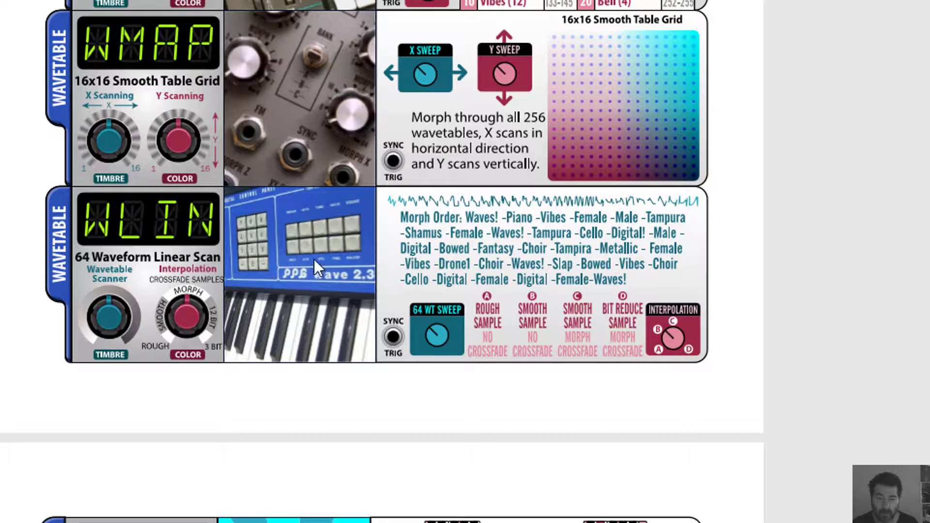
scroll(417, 266, "down", 7)
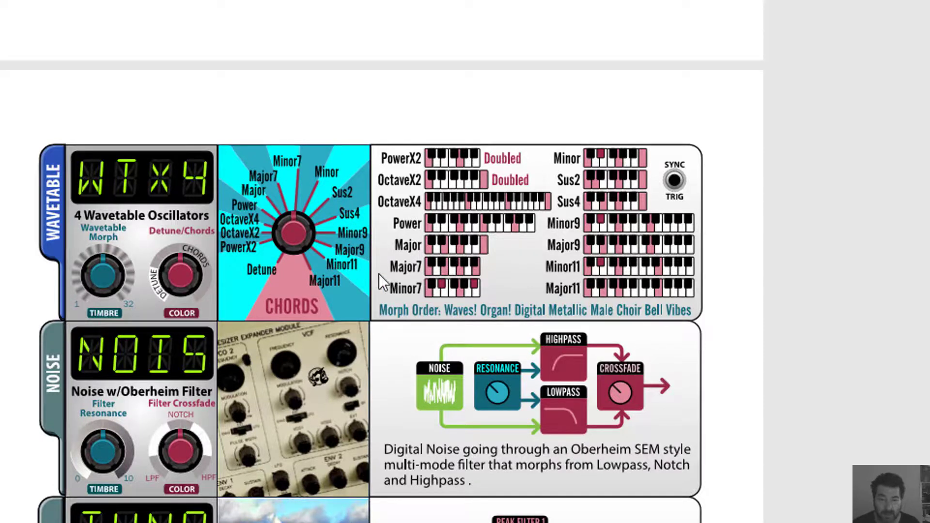
Read the noise entries NOIS, TWNQ and CLKN and the granular CLOU entry in the Braids PDF
scroll(320, 261, "down", 5)
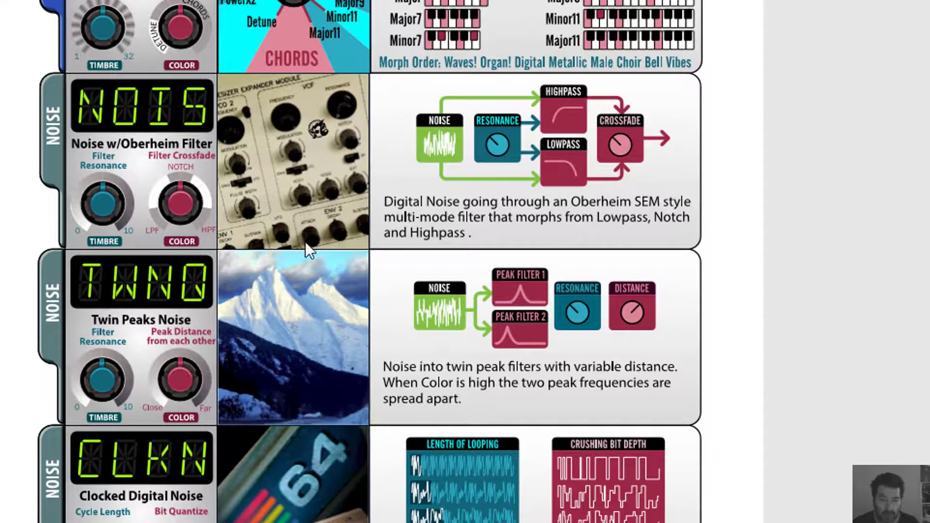
scroll(147, 319, "down", 1)
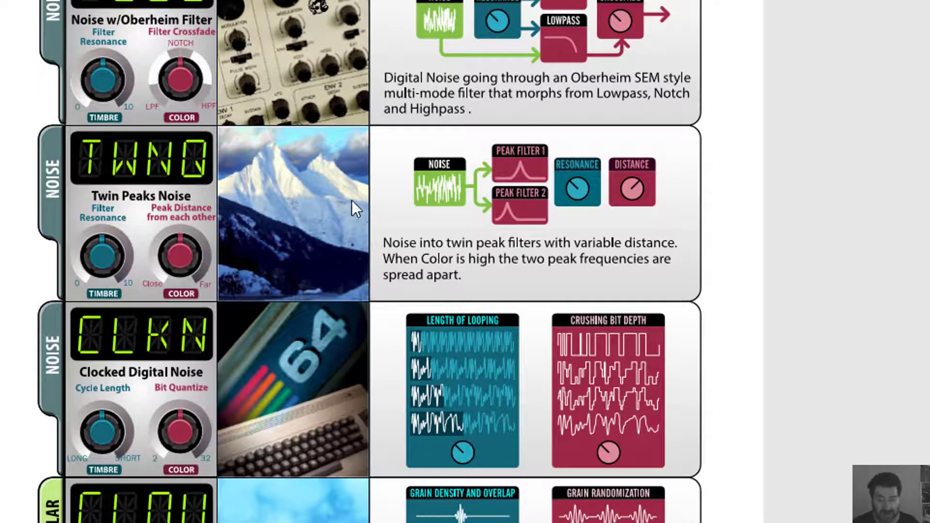
scroll(170, 330, "down", 3)
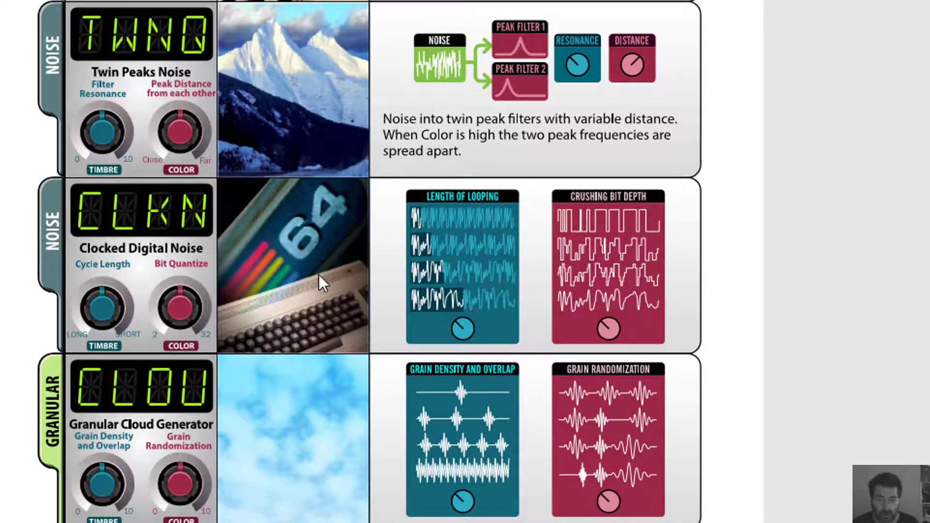
scroll(319, 275, "down", 3)
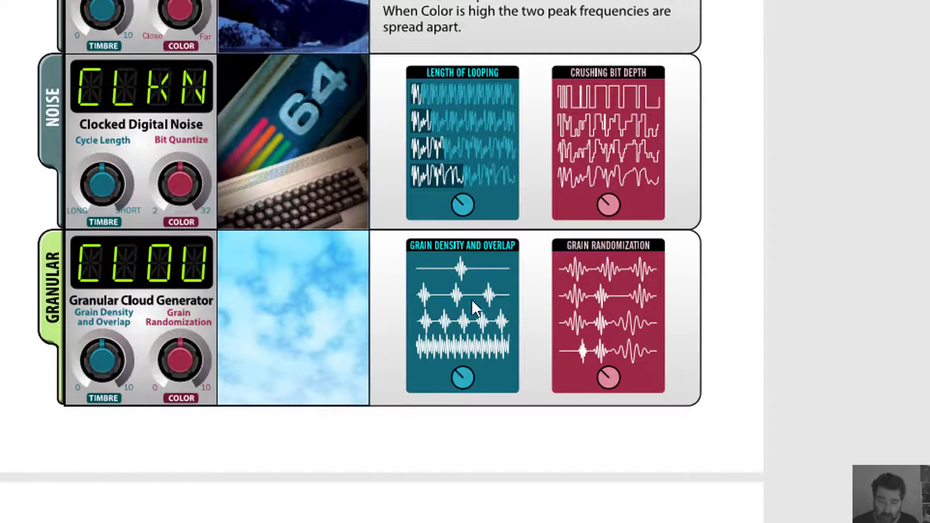
scroll(470, 305, "down", 3)
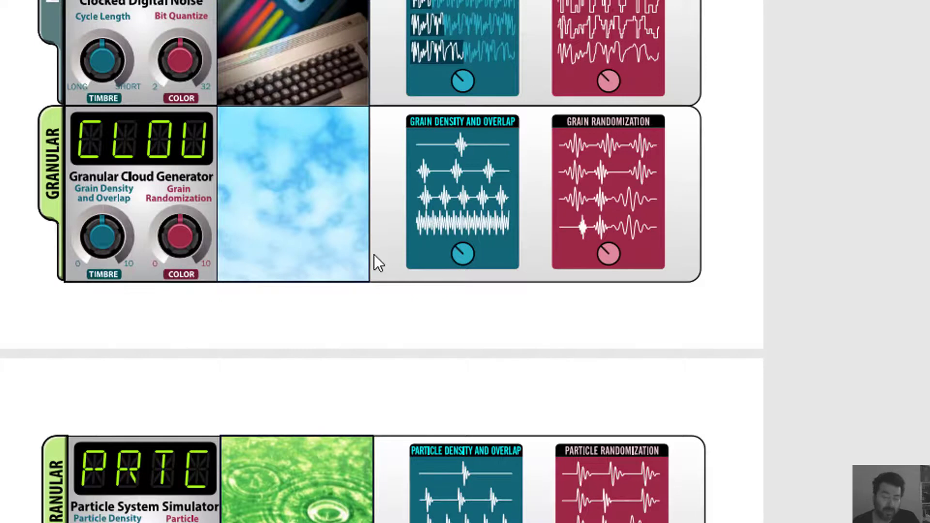
Skim the PDF's scale charts and its FLAT, DRFT and SIGN settings, and go back towards the document's start
scroll(380, 249, "down", 15)
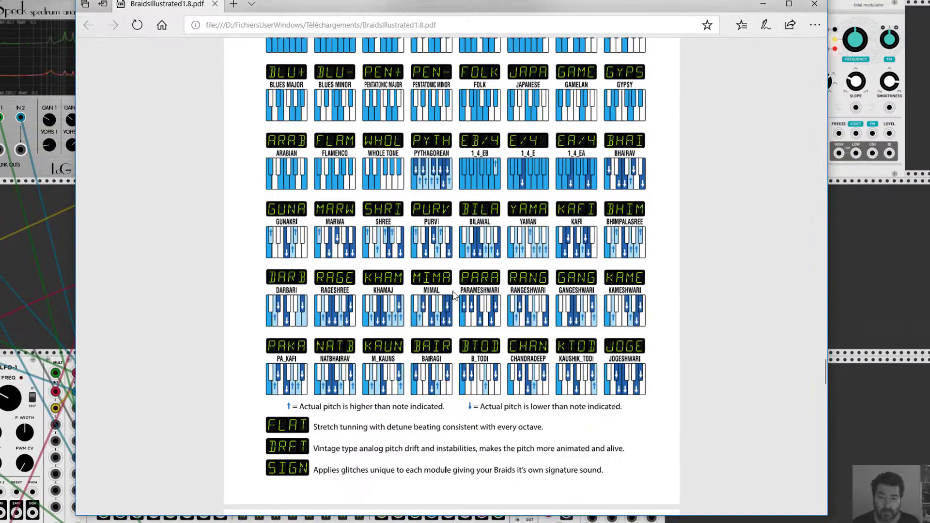
scroll(454, 295, "down", 6)
left_click_drag(824, 393, 814, 59)
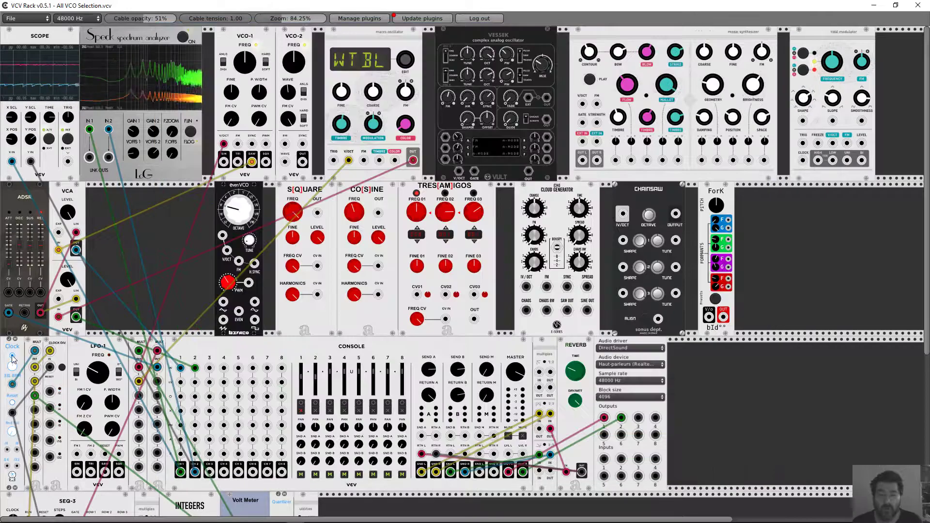
Return to VCV Rack, stop the clock, and review the macro oscillator's module options
left_click(12, 357)
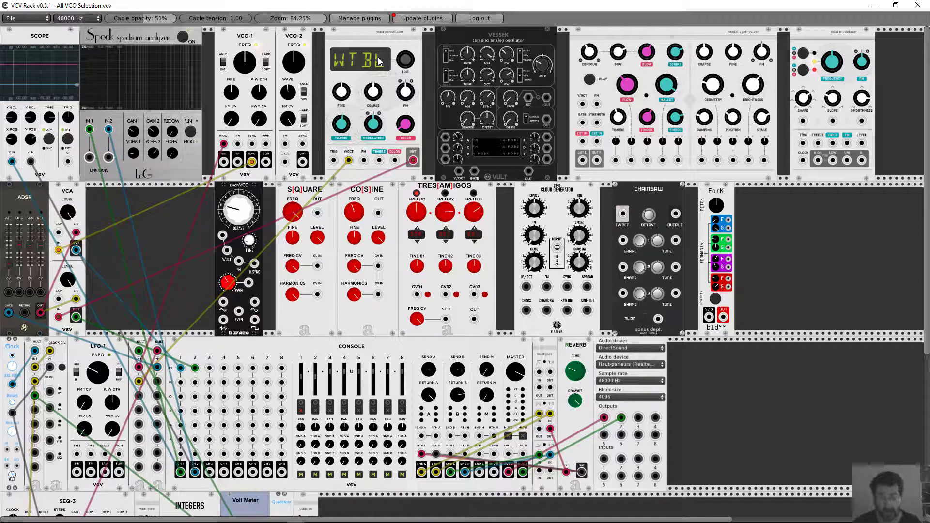
right_click(394, 109)
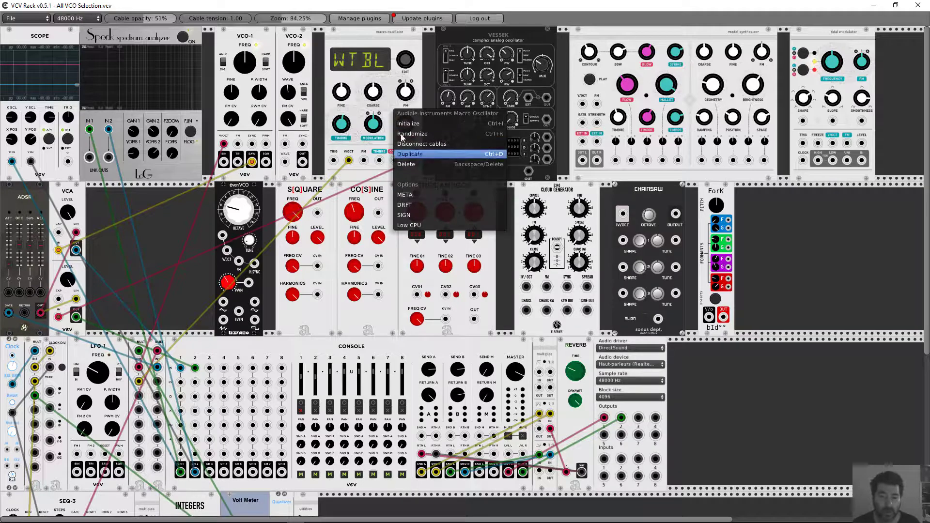
left_click(390, 86)
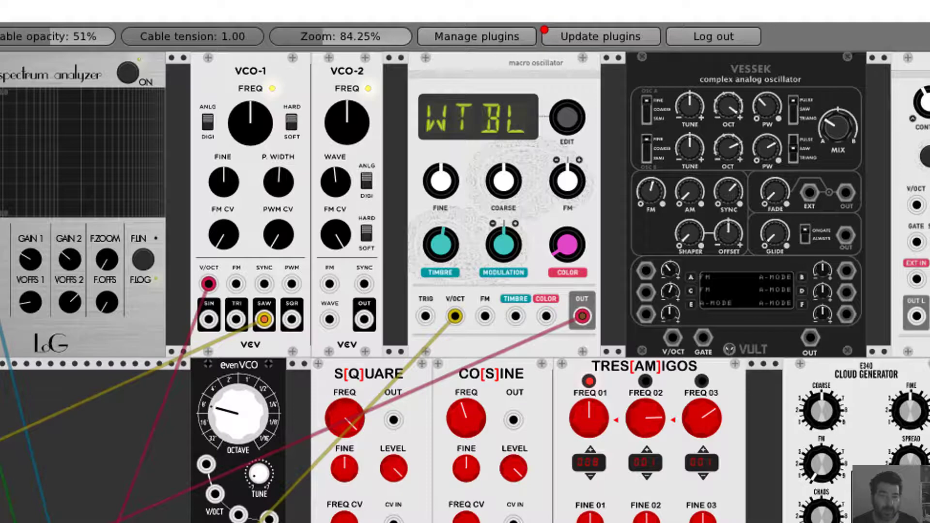
Set up META modulation on the macro oscillator: patch a cable into FM, enable META and raise the FM knob well past centre
left_click_drag(310, 522, 485, 316)
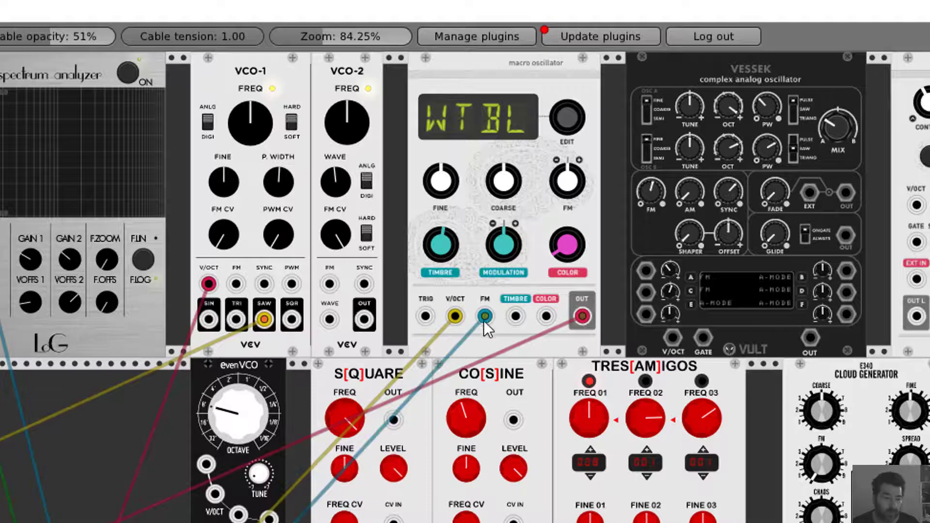
right_click(541, 213)
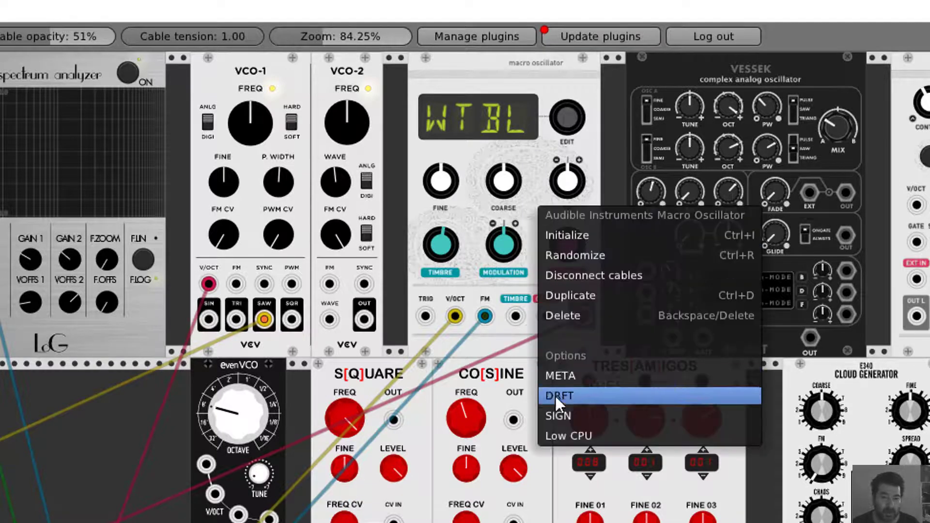
left_click(563, 373)
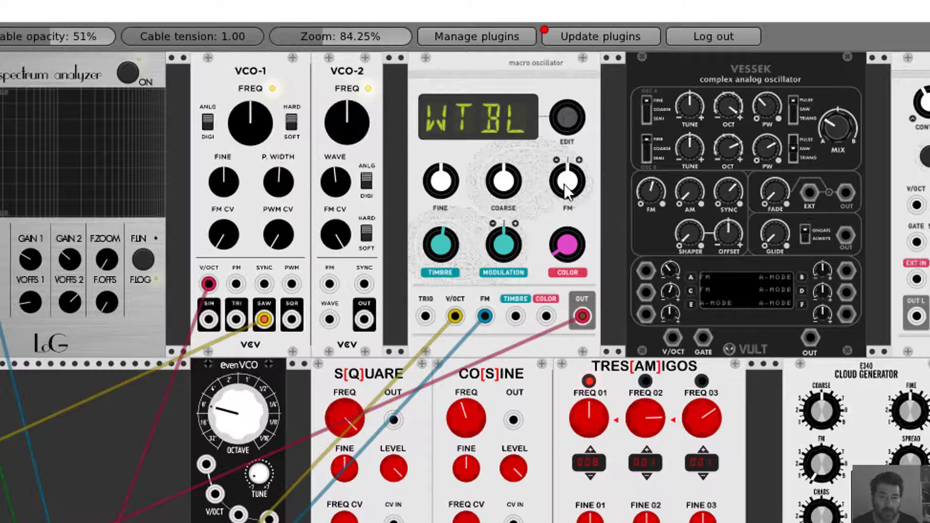
left_click_drag(564, 184, 564, 164)
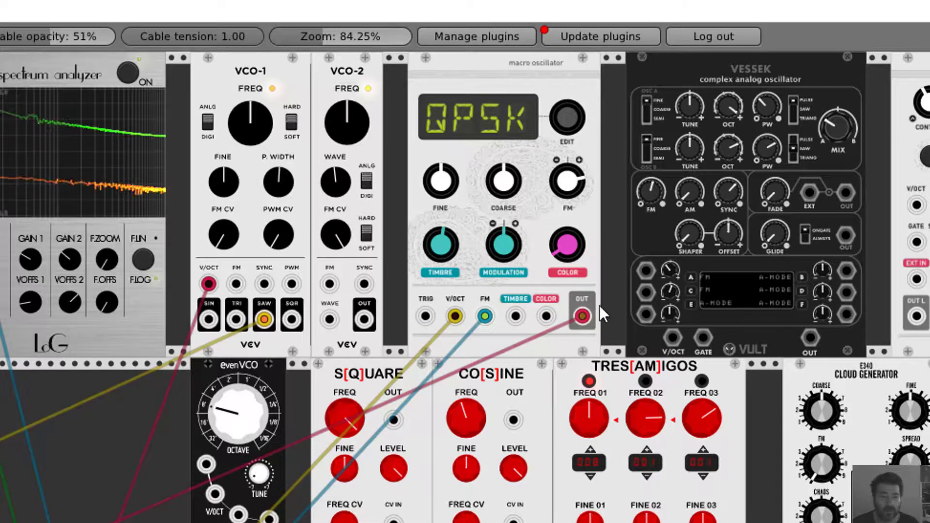
Vary the META modulation by lowering the macro oscillator's FM knob to slightly below centre and turning TIMBRE down
left_click_drag(567, 180, 567, 204)
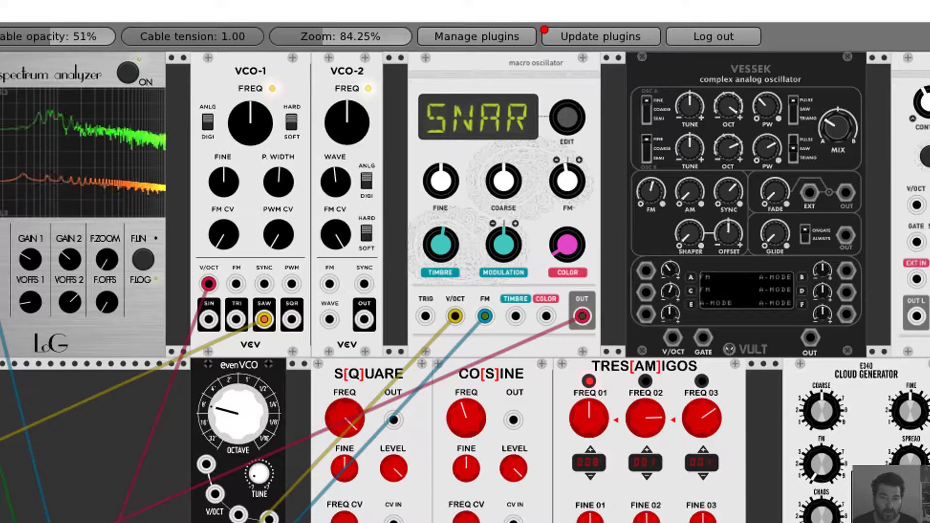
left_click_drag(448, 249, 448, 252)
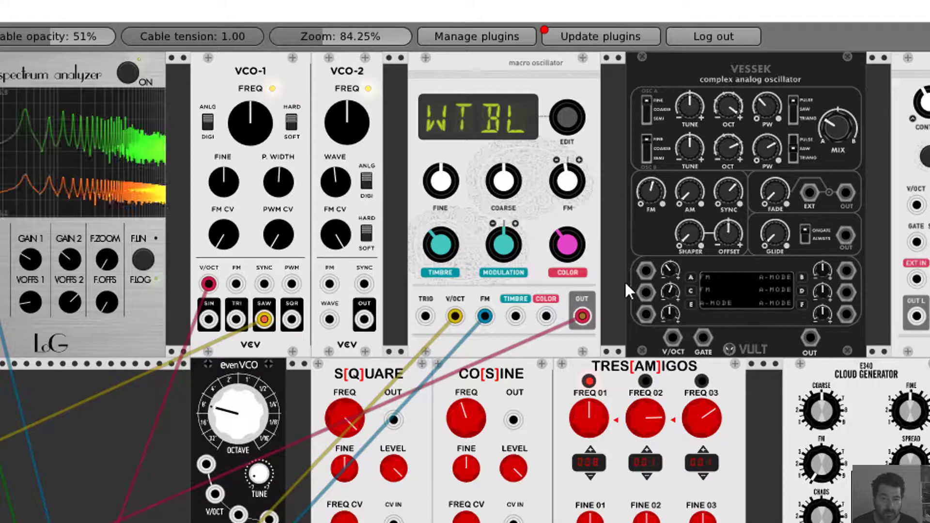
mouse_move(567, 182)
left_mouse_down()
mouse_move(568, 199)
mouse_move(568, 170)
left_mouse_up()
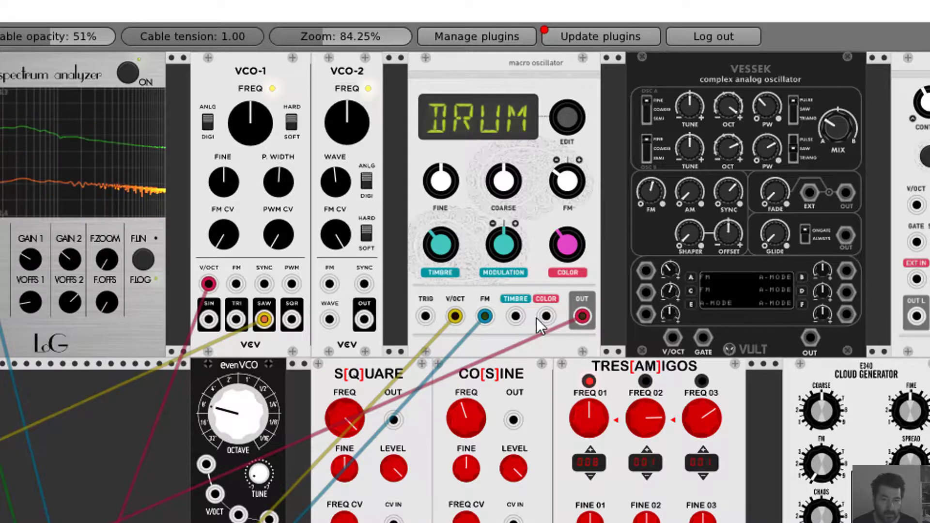
Disable META on the macro oscillator and unplug the cable from its FM input
right_click(546, 212)
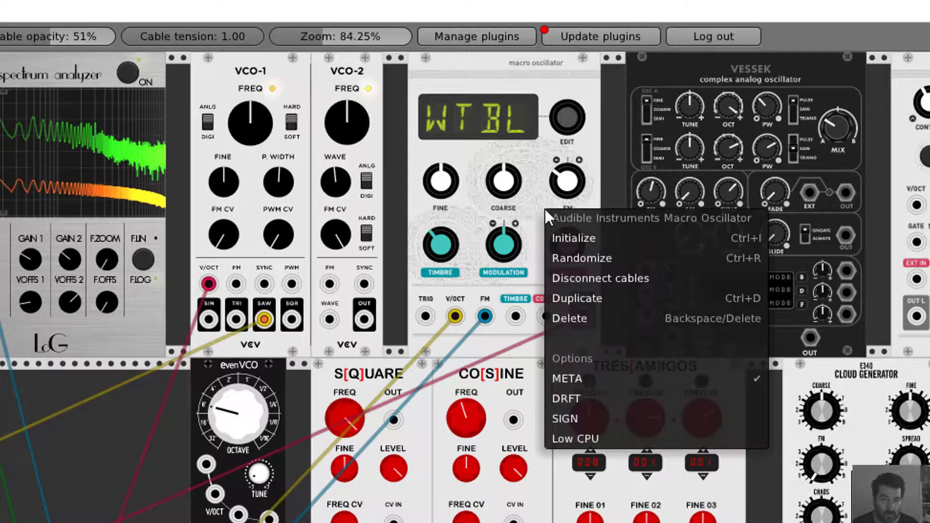
left_click(564, 379)
left_click_drag(484, 316, 480, 339)
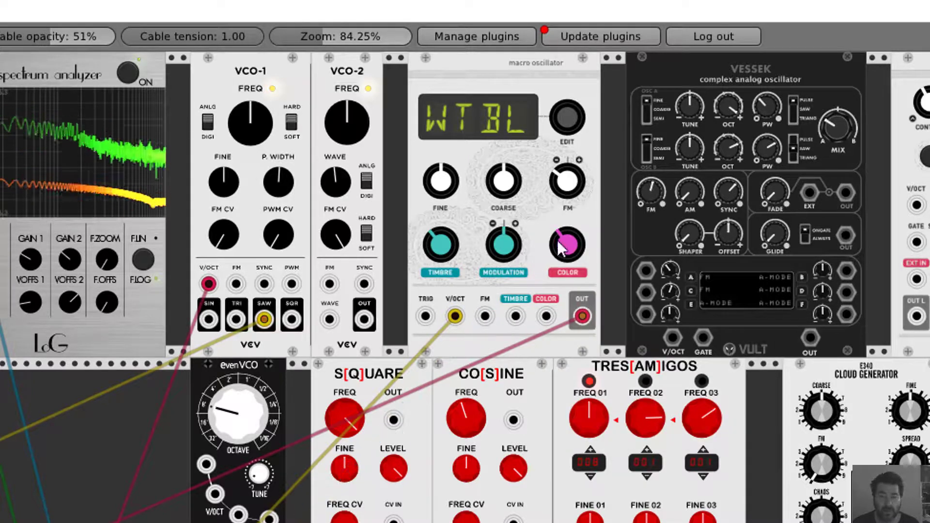
Audition the DRFT option on the macro oscillator by enabling it and switching it off again
right_click(548, 204)
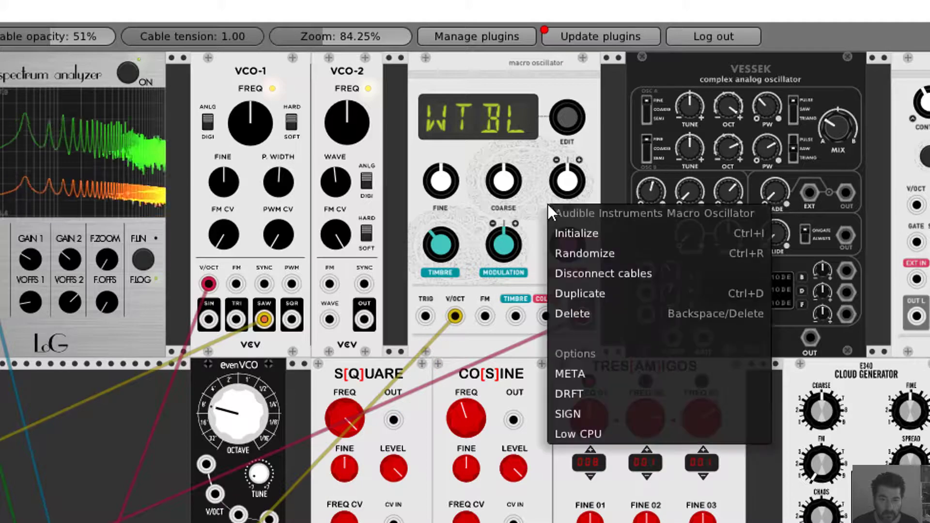
left_click(575, 397)
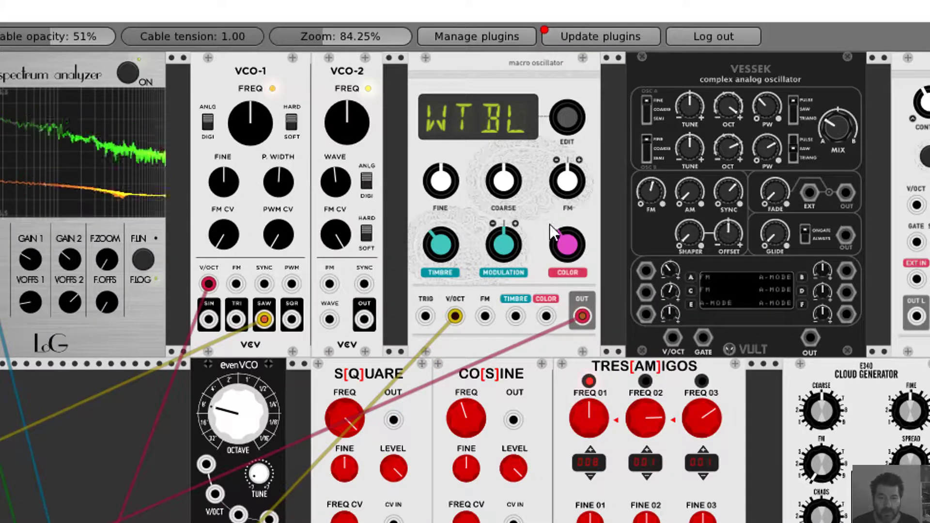
right_click(546, 210)
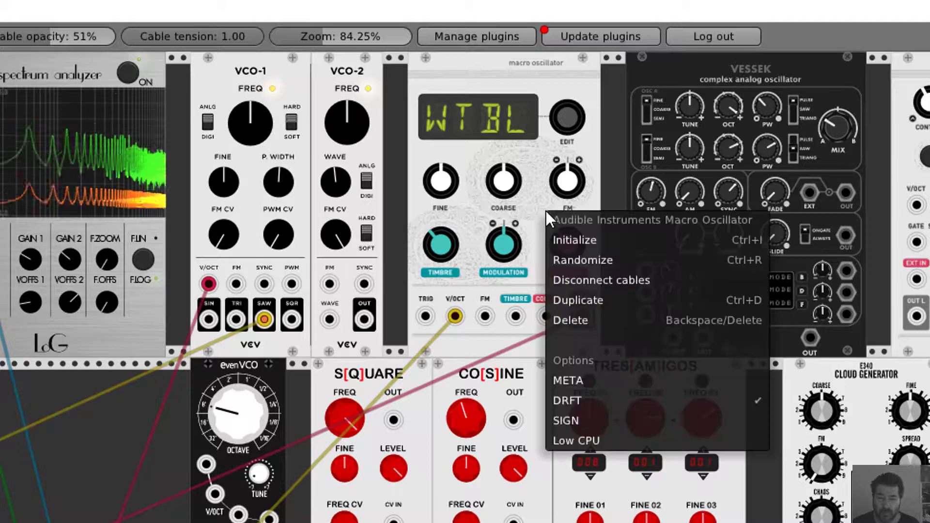
left_click(579, 400)
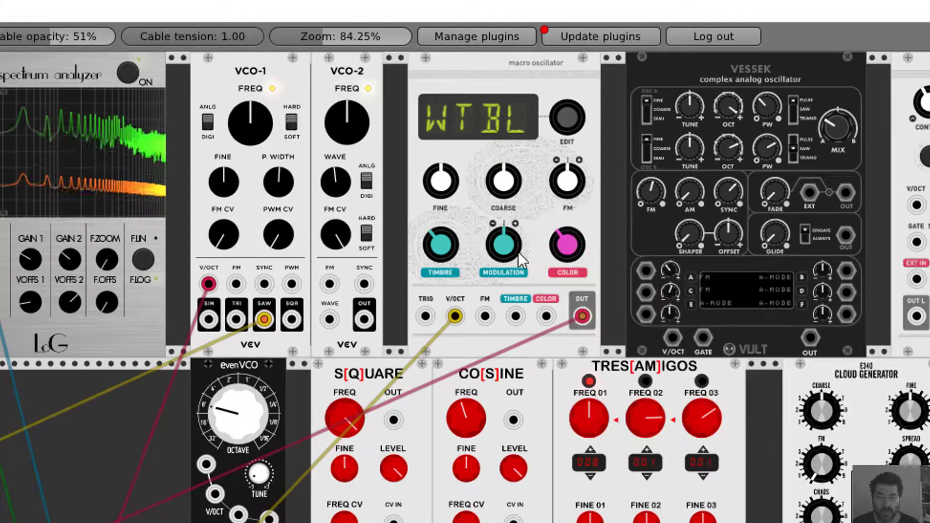
Audition the SIGN option on the macro oscillator, switch it off again and recheck the module options
right_click(545, 211)
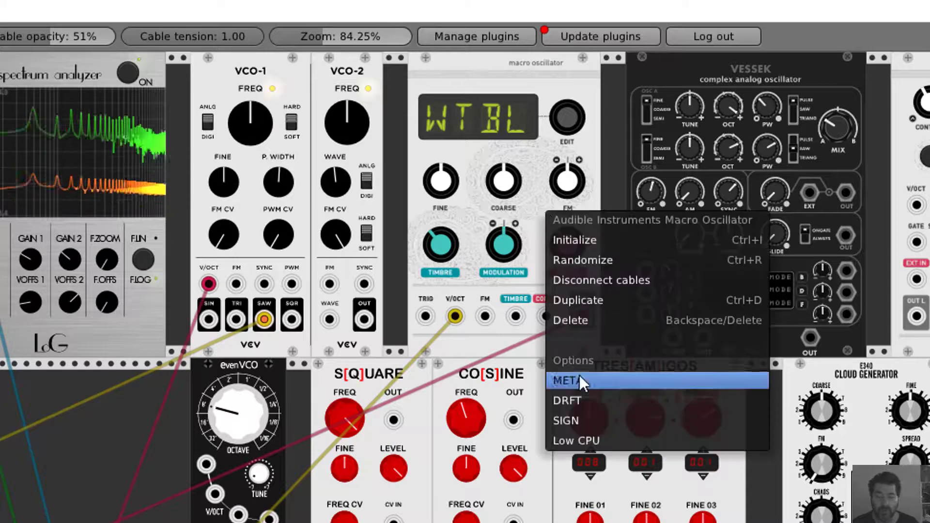
left_click(575, 424)
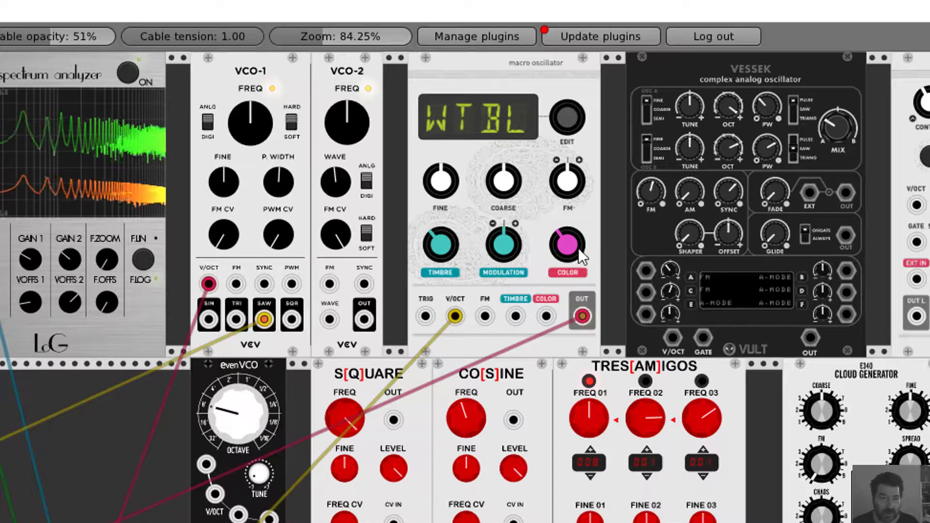
right_click(547, 213)
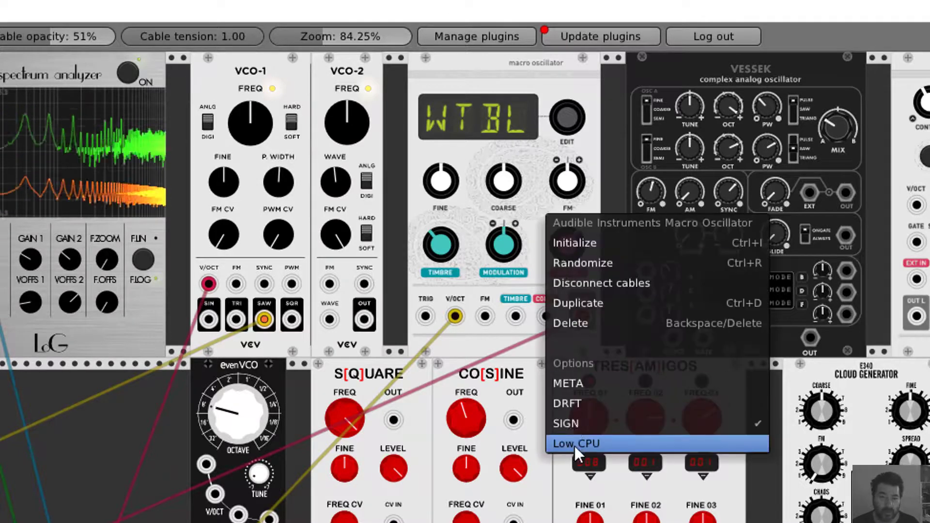
left_click(573, 423)
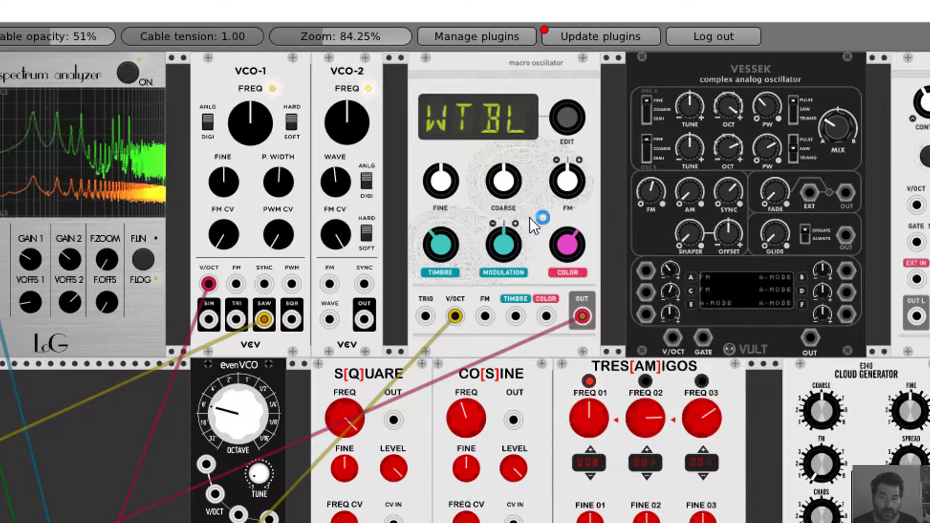
right_click(541, 212)
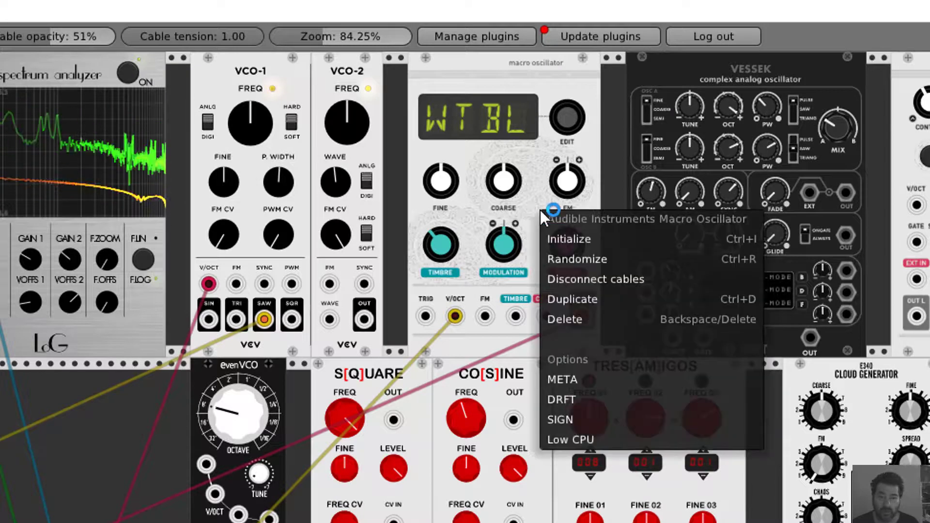
left_click(537, 75)
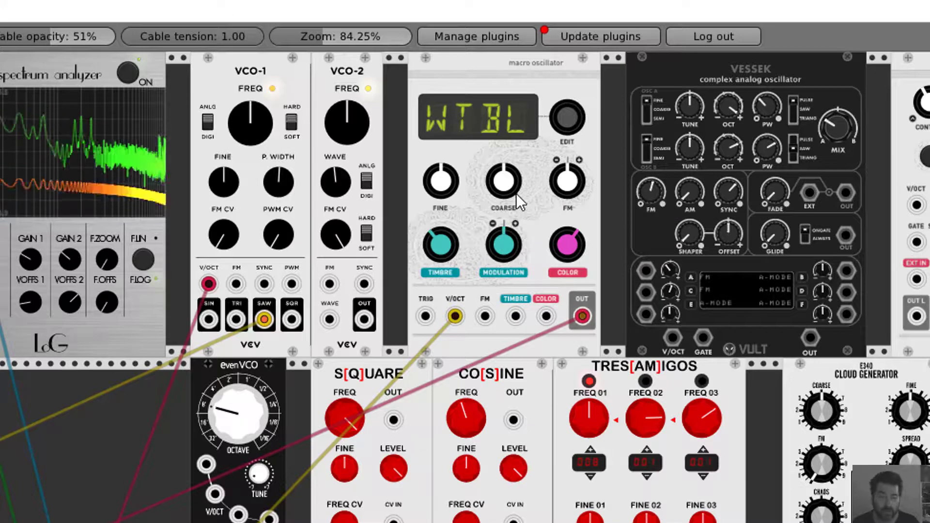
Move the output and V/OCT cables from the macro oscillator to Vessek, lower oscillator A's octave and turn FM to minimum
left_click_drag(582, 318, 810, 338)
left_click_drag(456, 318, 673, 338)
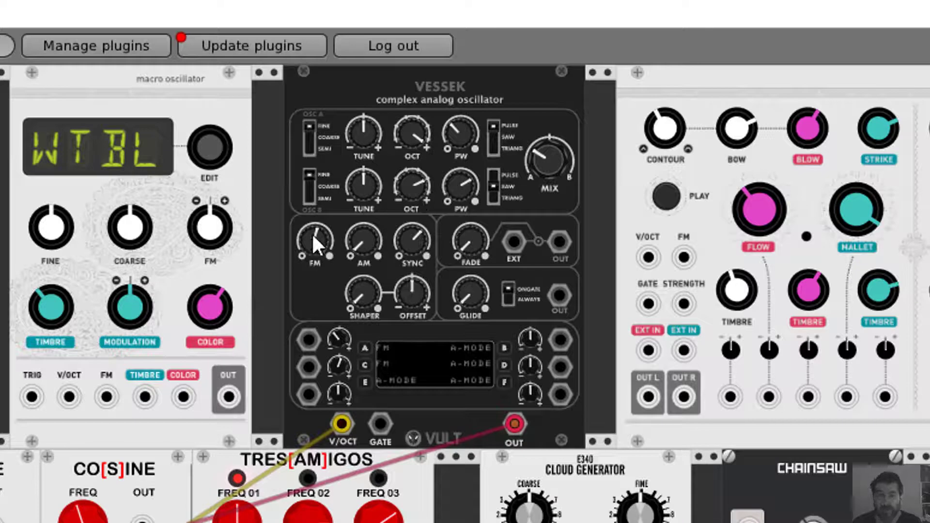
mouse_move(315, 234)
left_mouse_down()
mouse_move(315, 213)
mouse_move(315, 244)
left_mouse_up()
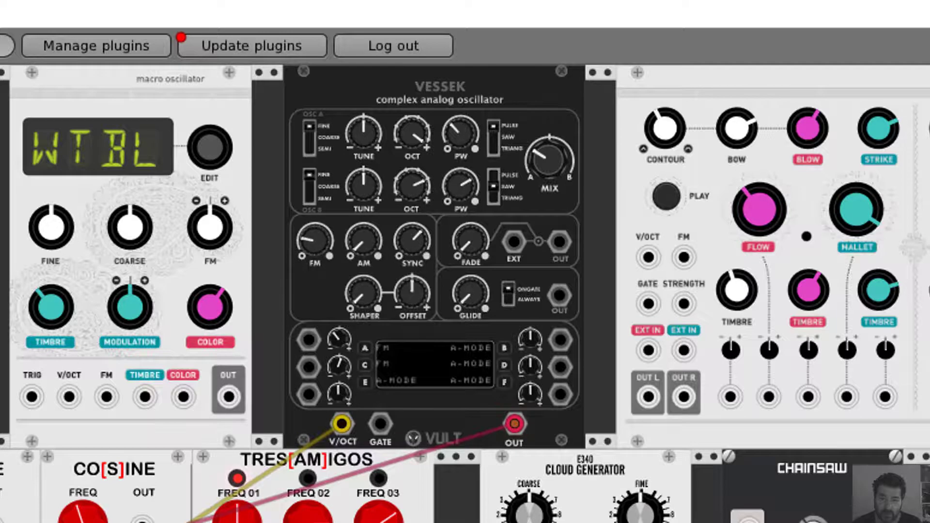
left_click_drag(417, 125, 411, 150)
left_click_drag(315, 239, 315, 249)
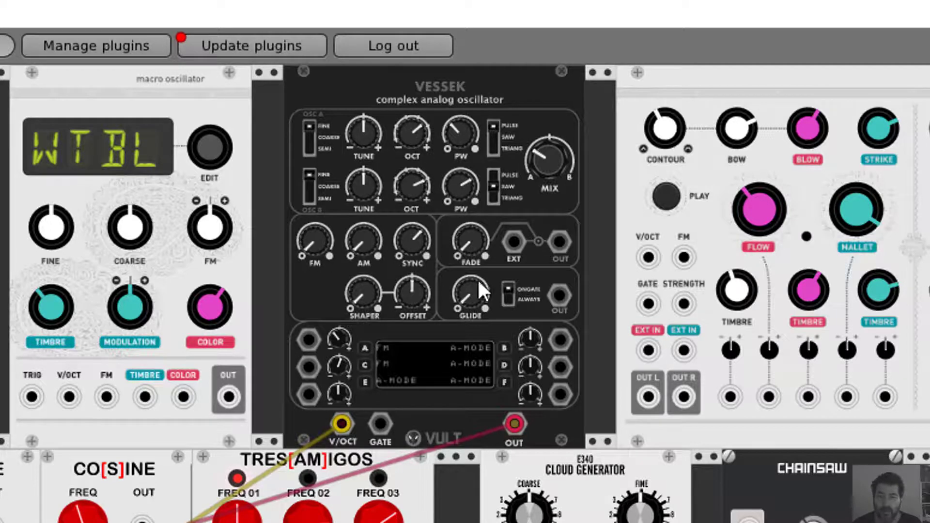
Turn Vessek's SYNC to minimum, raise AM and oscillator A's octave, and set MIX to about centre
left_click_drag(420, 242, 368, 227)
left_click_drag(412, 132, 422, 192)
mouse_move(570, 164)
left_mouse_down()
mouse_move(570, 145)
mouse_move(556, 162)
left_mouse_up()
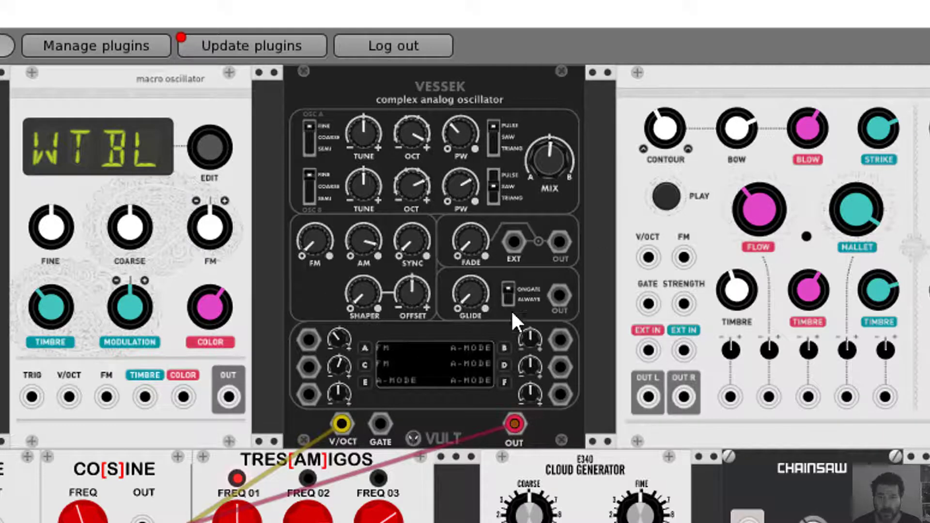
left_click_drag(363, 293, 363, 293)
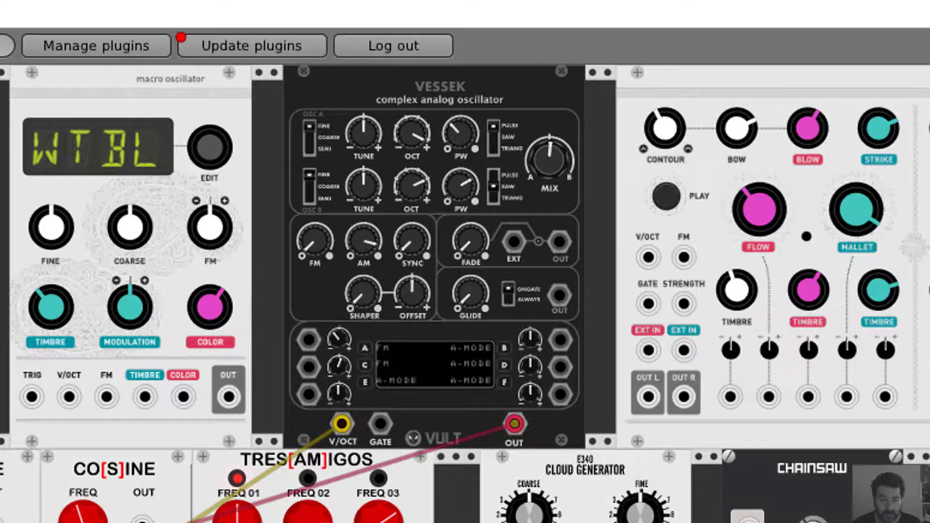
Patch a modulation cable into Vessek's input A, assign slot A to FM and raise its attenuverter well past centre
left_click_drag(229, 398, 298, 341)
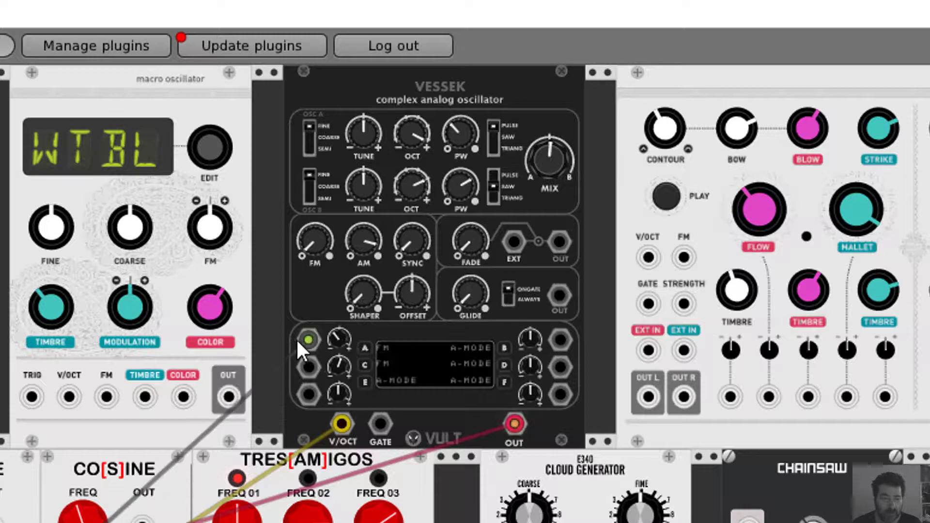
left_click(365, 347)
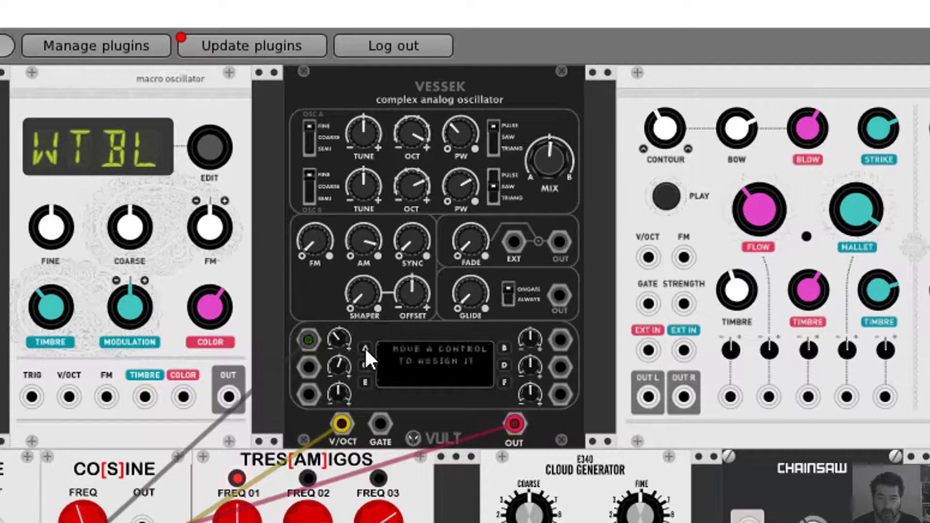
left_click_drag(307, 246, 306, 247)
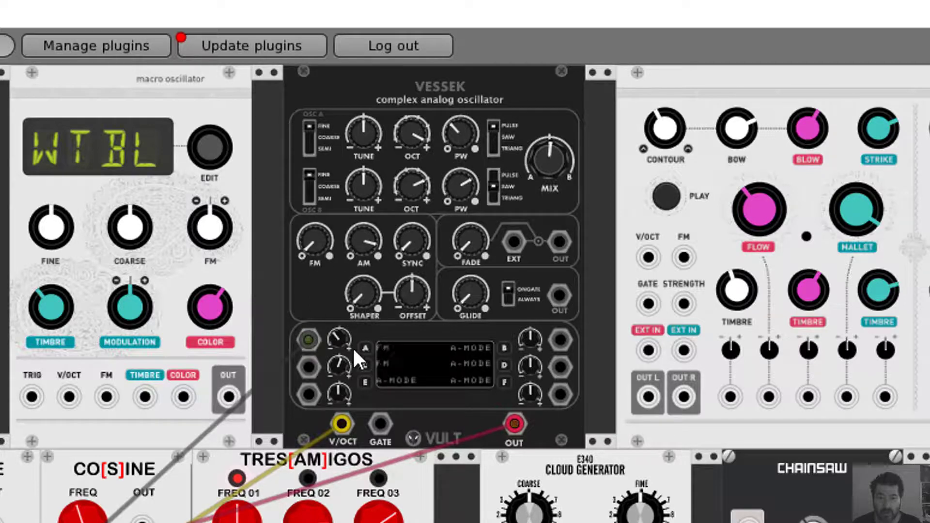
left_click_drag(334, 337, 334, 316)
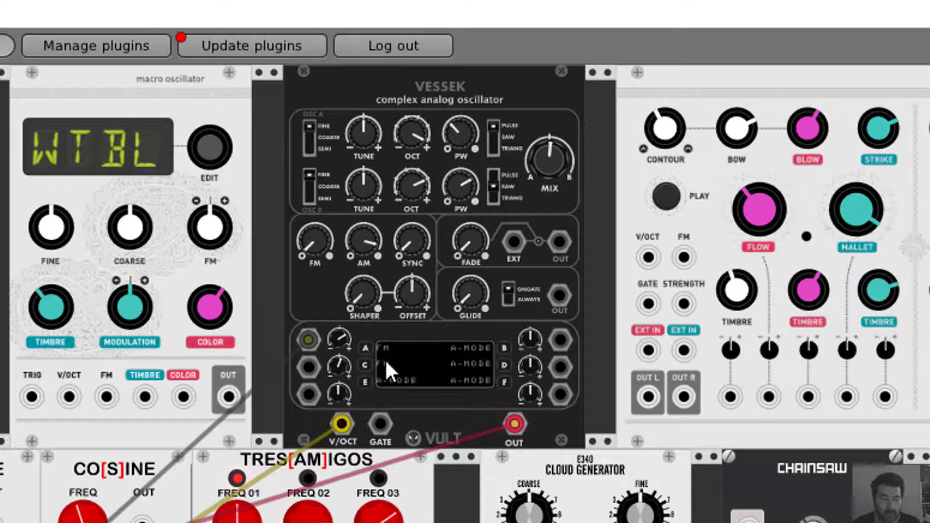
Reassign Vessek's modulation slot A to AM and unplug the cable from input A
left_click(364, 349)
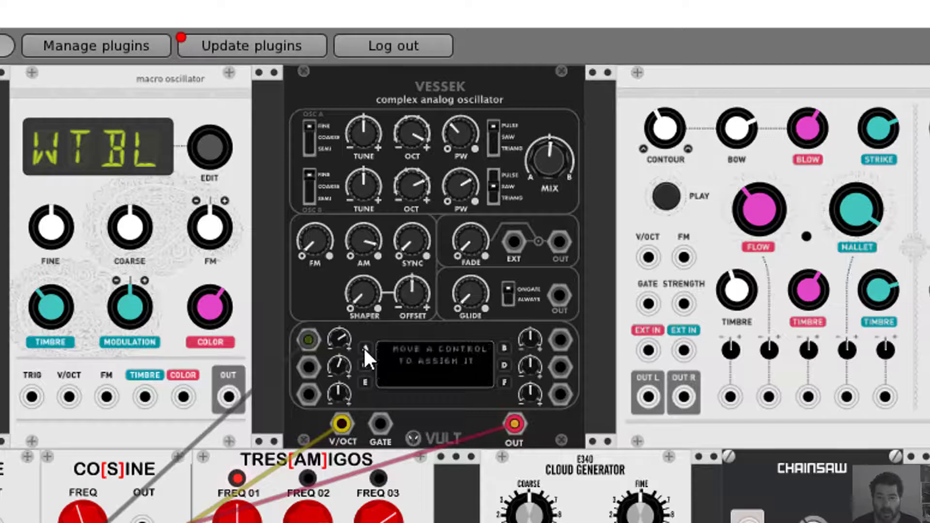
left_click_drag(364, 241, 364, 237)
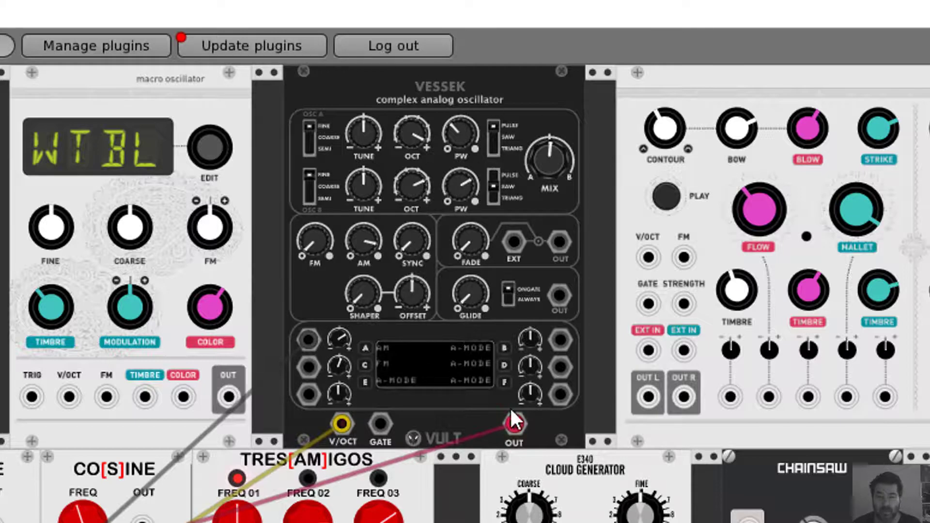
left_click_drag(307, 337, 265, 352)
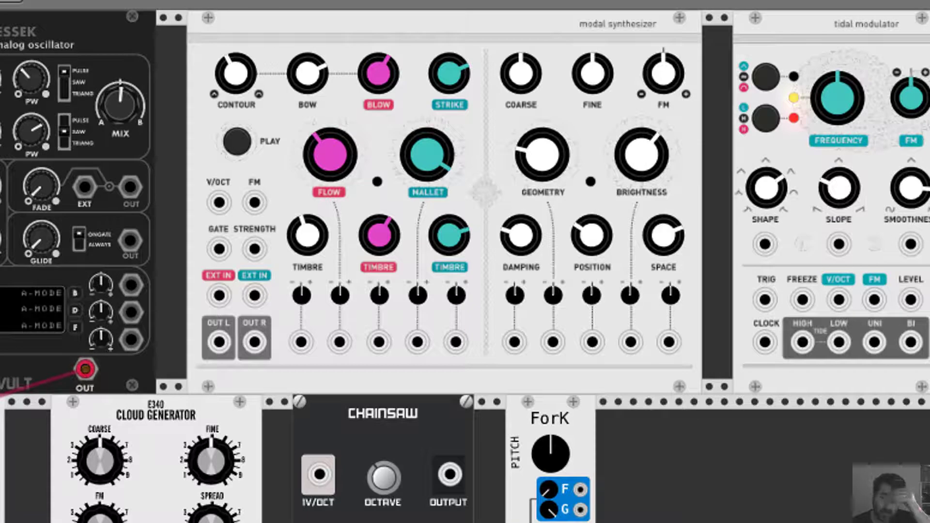
Patch the modal synthesizer by moving the output cable to OUT L and the pitch cable to V/OCT, and connecting a cable to GATE
left_click_drag(85, 369, 219, 346)
left_click_drag(1, 385, 222, 205)
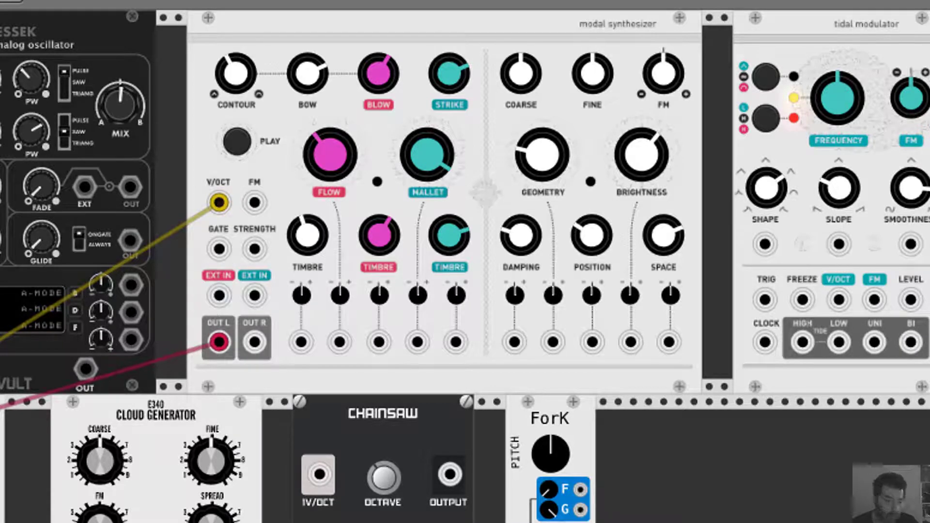
left_click_drag(1, 484, 218, 248)
Reshape the modal synthesizer's sound by raising GEOMETRY and lowering BRIGHTNESS, MALLET and FLOW
left_click_drag(526, 167, 529, 147)
left_click_drag(643, 162, 644, 169)
left_click_drag(437, 160, 436, 168)
left_click_drag(329, 155, 330, 161)
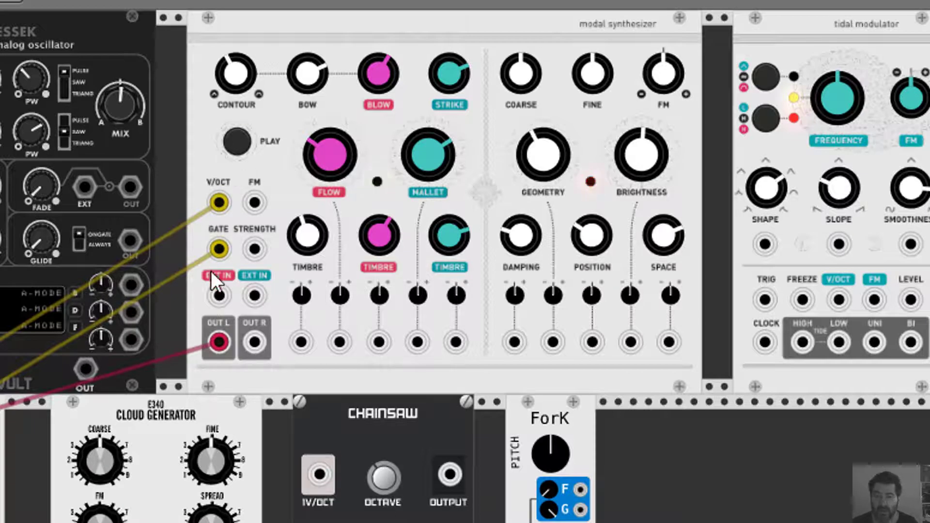
Unplug the modal synthesizer's gate cable and move its output and pitch cables to the tidal modulator's BI and V/OCT jacks
left_click_drag(219, 248, 173, 261)
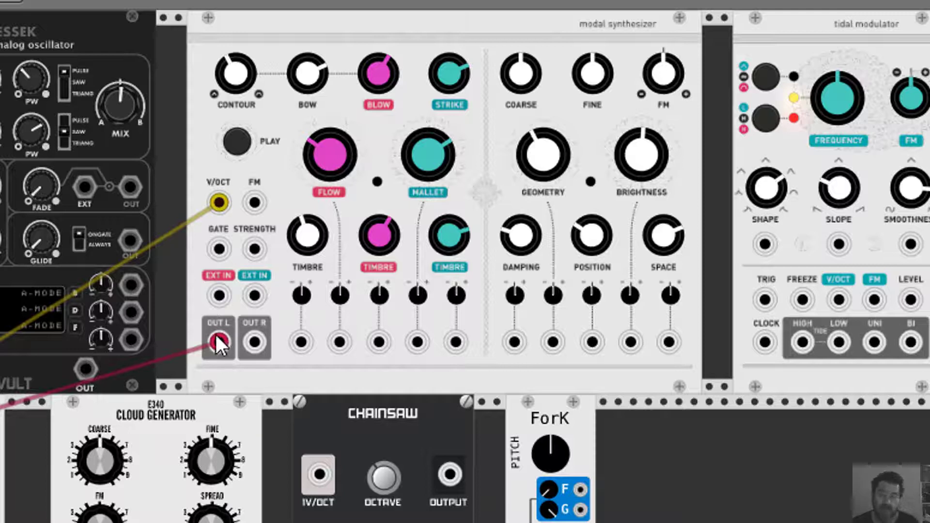
left_click_drag(219, 340, 876, 343)
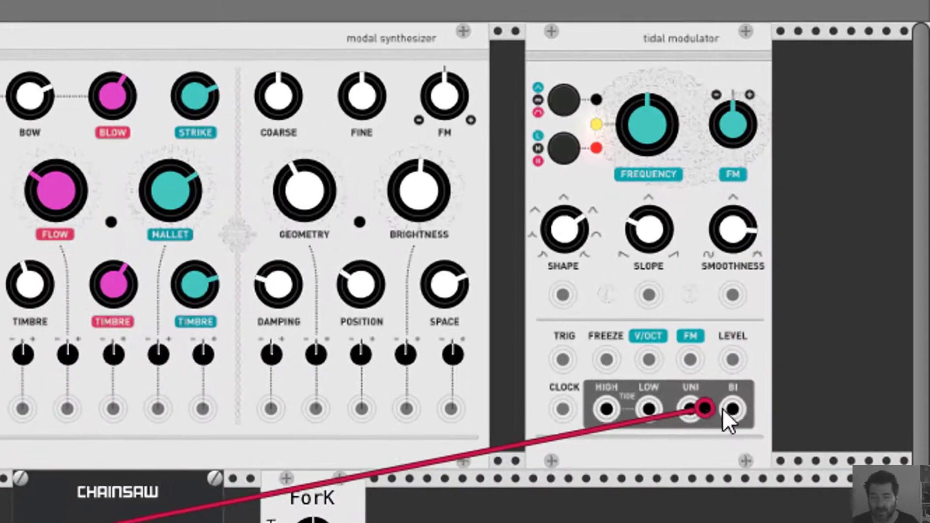
left_click_drag(723, 410, 731, 409)
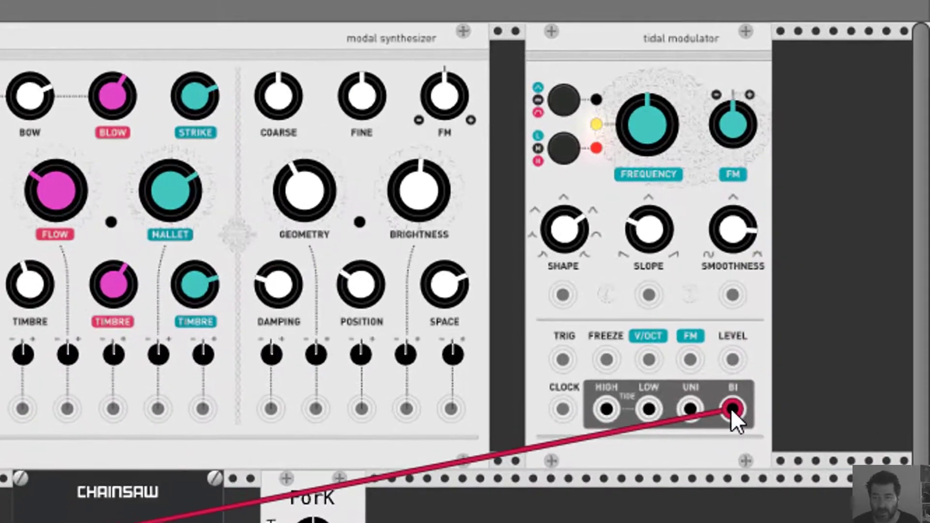
left_click_drag(29, 521, 652, 368)
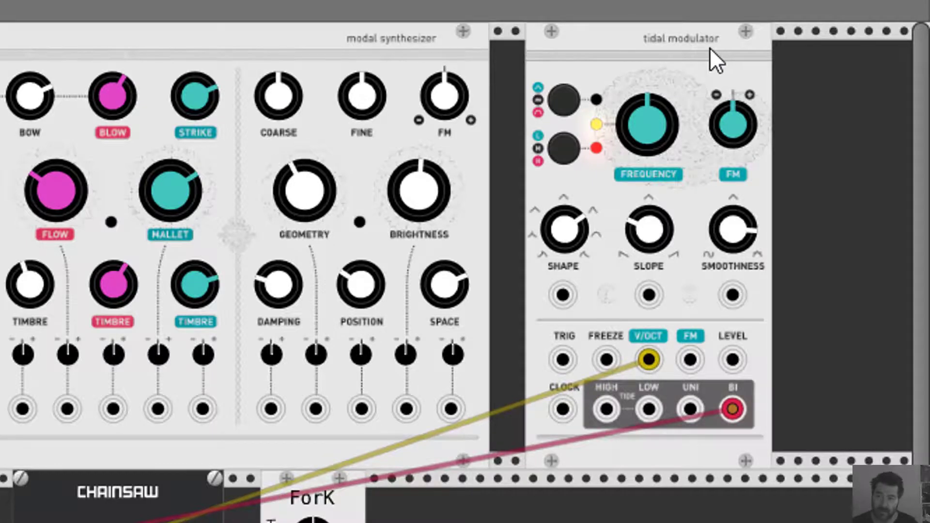
Switch the tidal modulator's frequency range through L to M
left_click(563, 144)
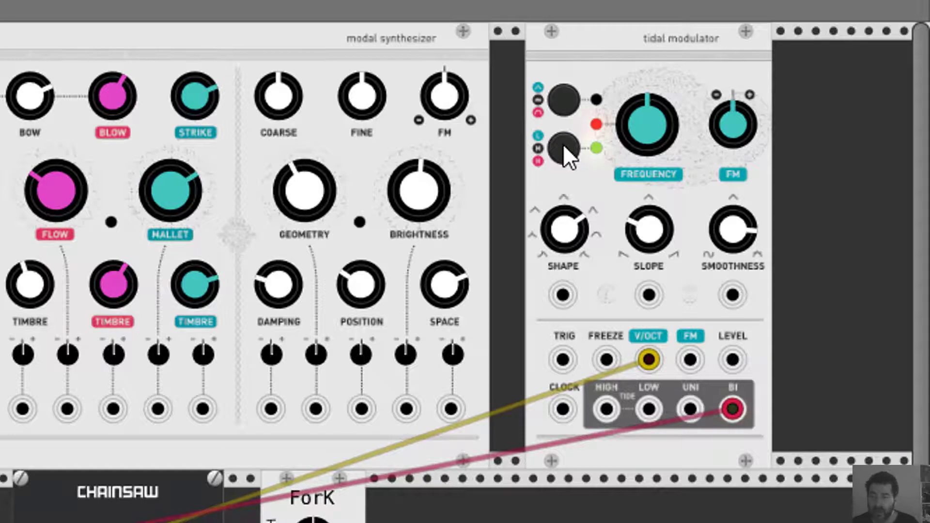
left_click(558, 146)
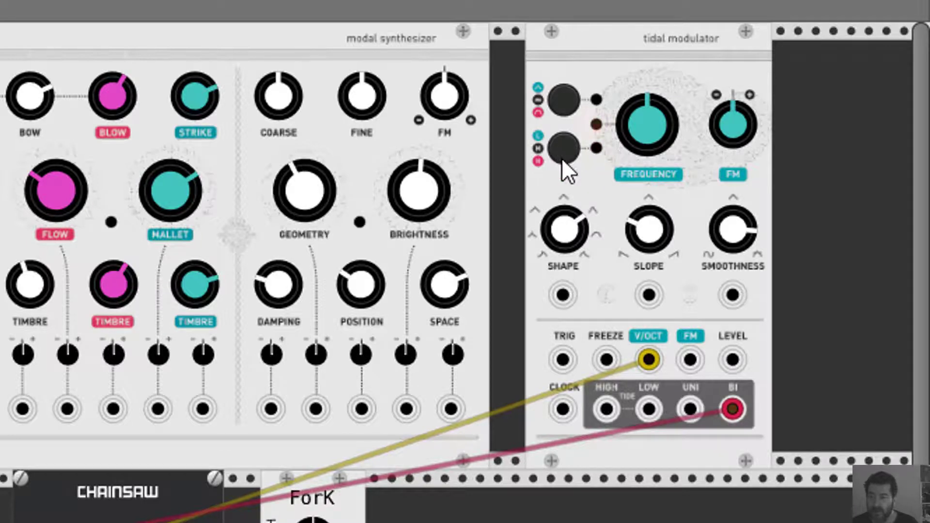
Set the tidal modulator's range to H and reshape its waveform with the SHAPE, SLOPE and SMOOTHNESS knobs
left_click(563, 159)
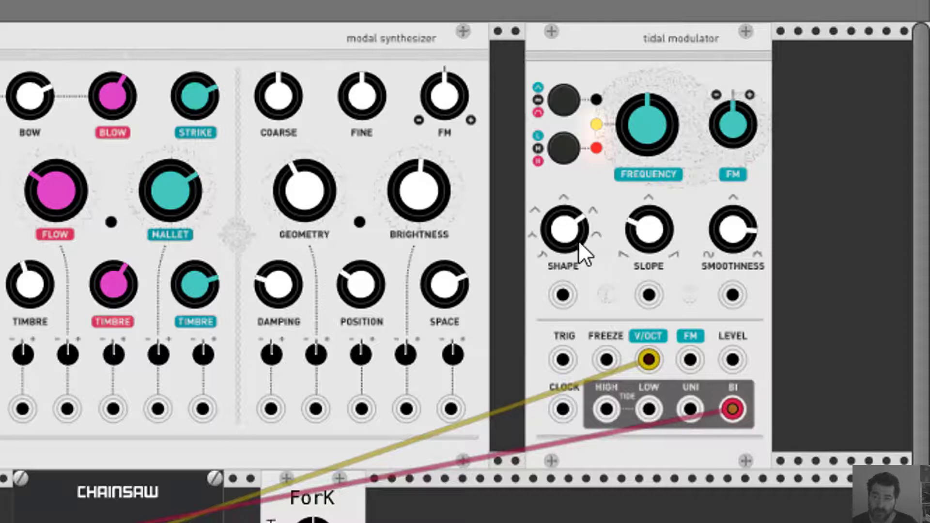
left_click_drag(564, 230, 564, 252)
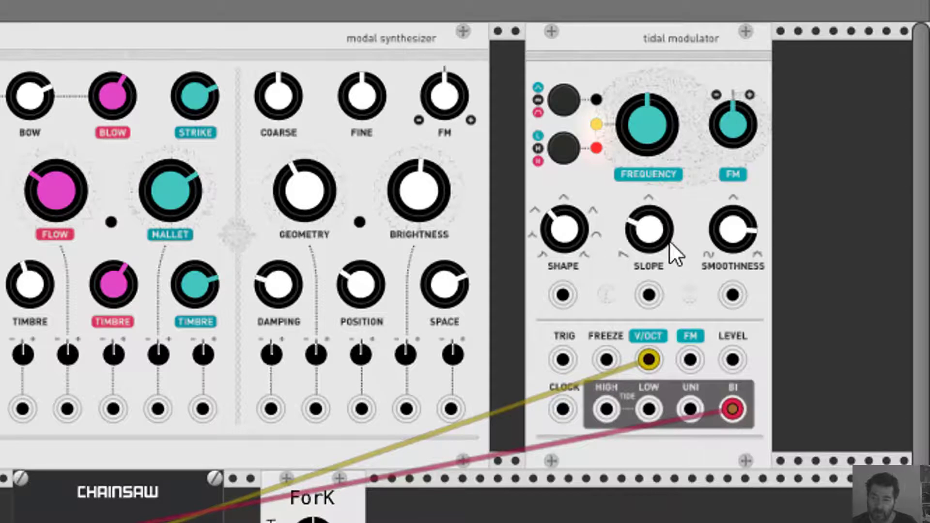
left_click_drag(640, 234, 735, 223)
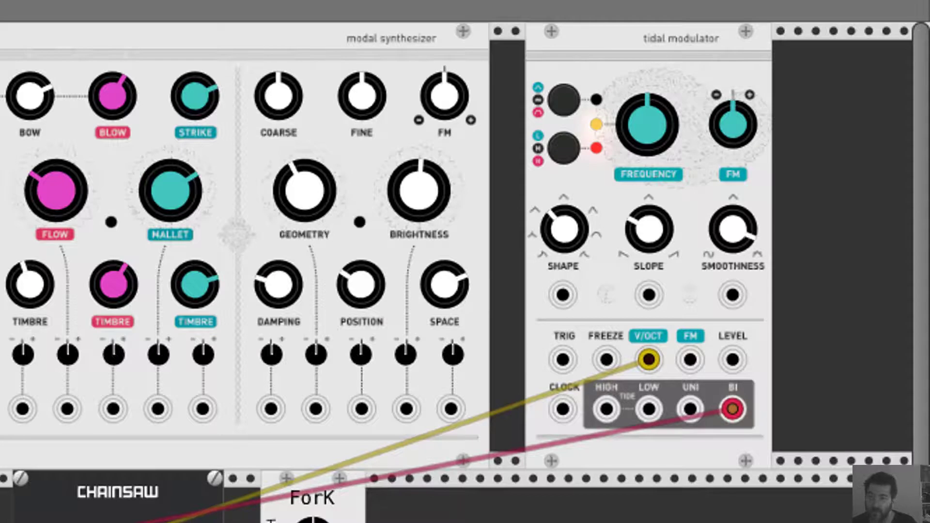
left_click_drag(630, 228, 630, 213)
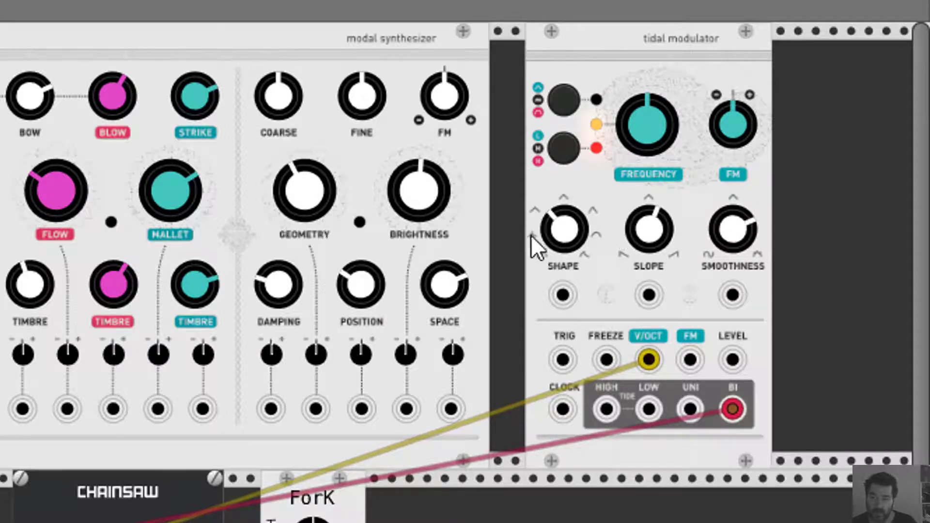
left_click_drag(564, 229, 564, 211)
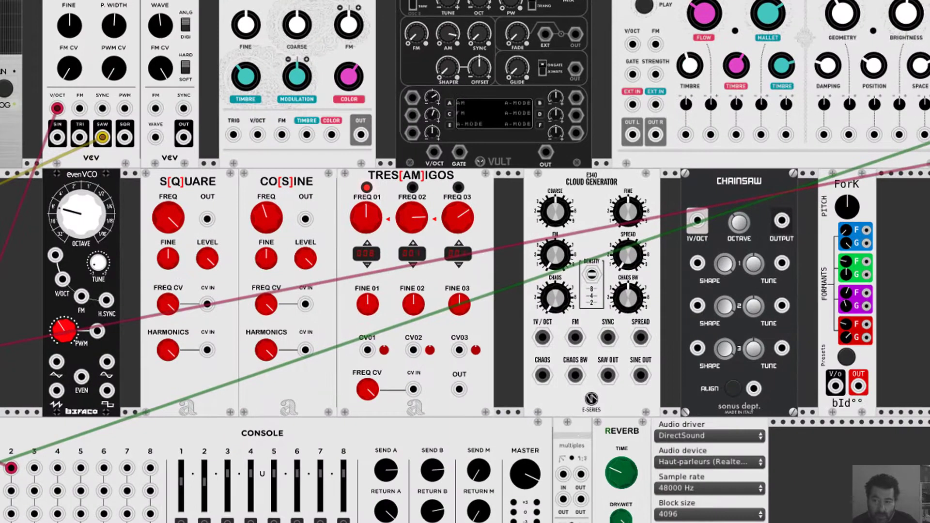
Patch evenVCO by moving the pitch cable to V/OCT and the output cable through EVEN to the triangle output
left_click_drag(698, 221, 81, 377)
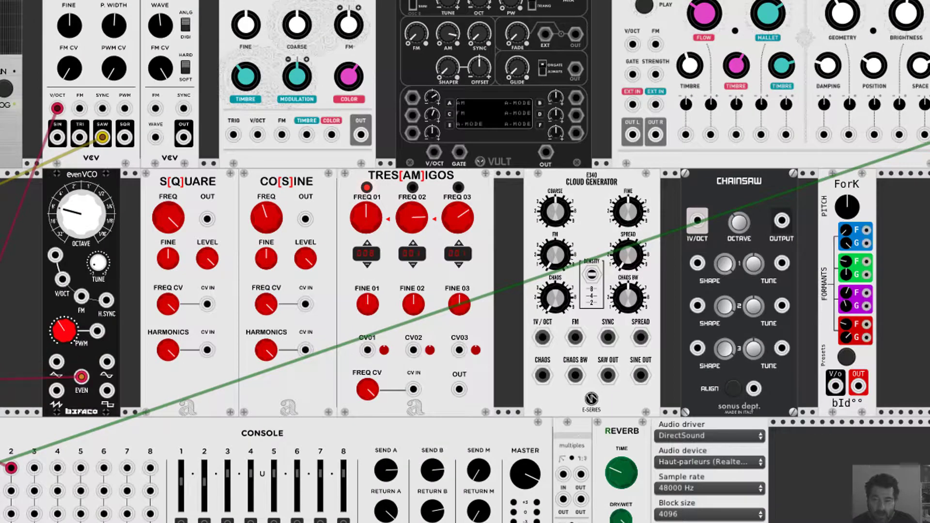
left_click_drag(929, 144, 65, 279)
left_click_drag(82, 379, 57, 363)
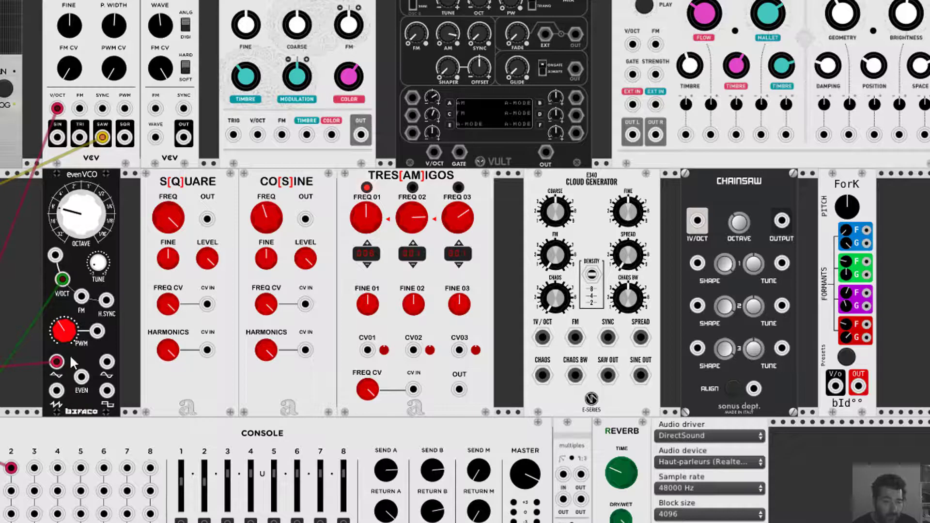
Move VCO-1's output cable to TRI, raise evenVCO's OCTAVE to match, and adjust the scope's TIME
left_click_drag(102, 138, 87, 143)
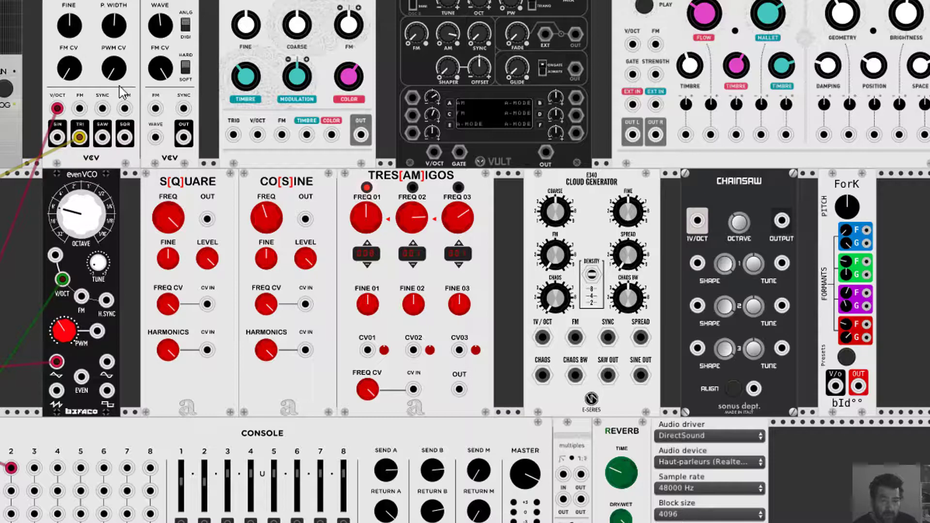
left_click_drag(80, 213, 79, 201)
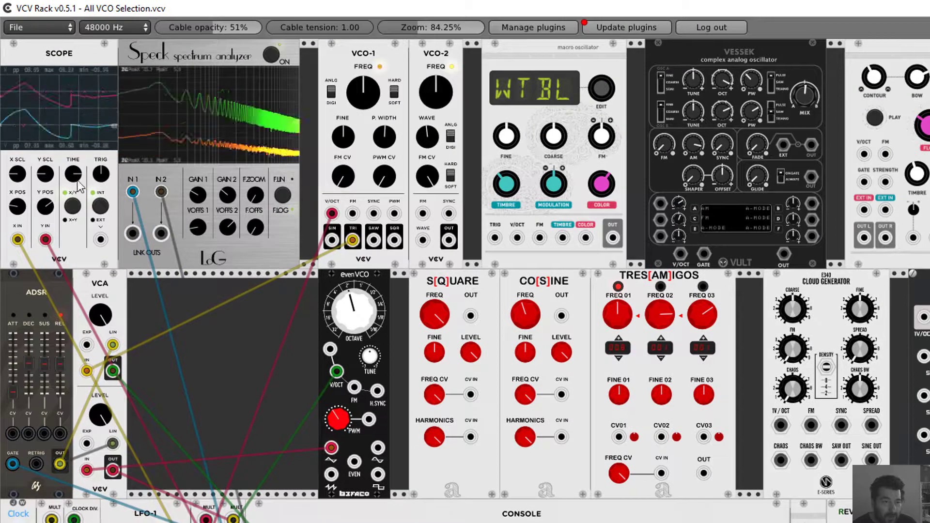
left_click_drag(72, 173, 72, 187)
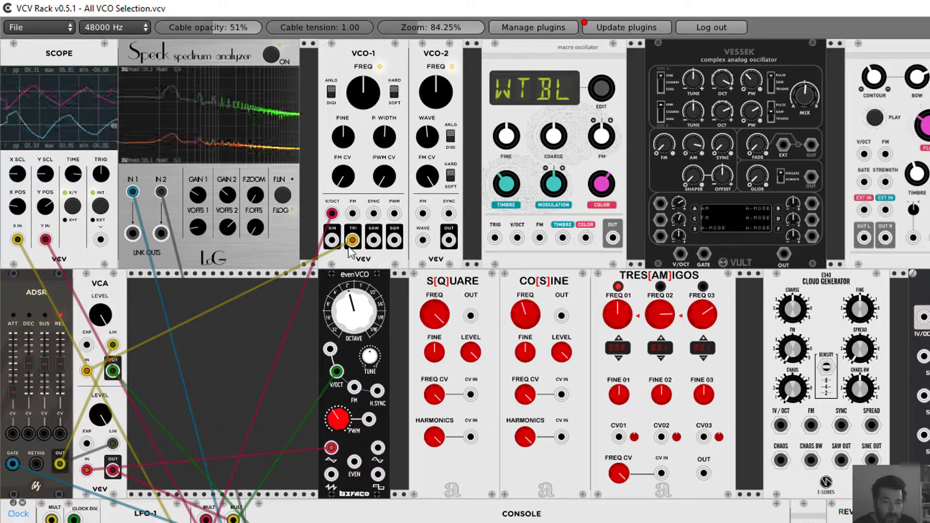
Move the VCO-1 and evenVCO output cables to their saw outputs and toggle VCO-1 between analog and digital modes
left_click_drag(353, 240, 373, 240)
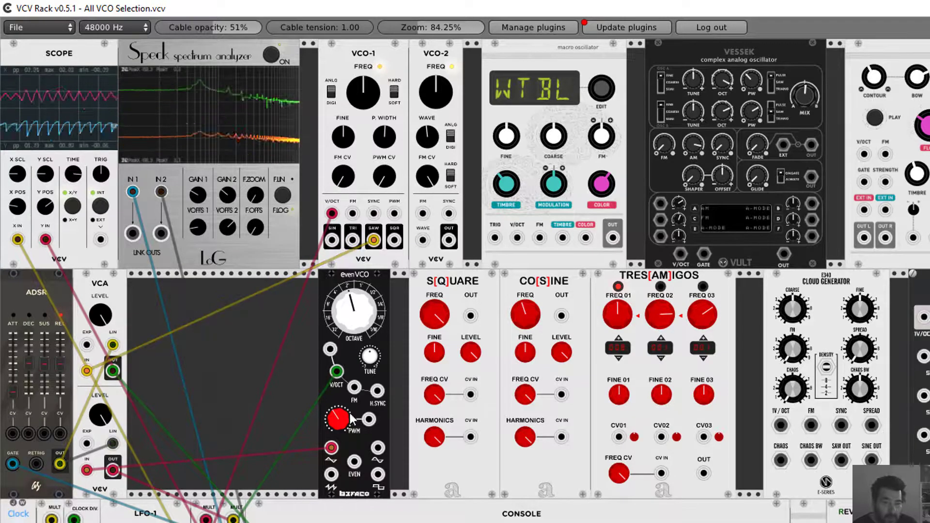
left_click_drag(332, 452, 331, 477)
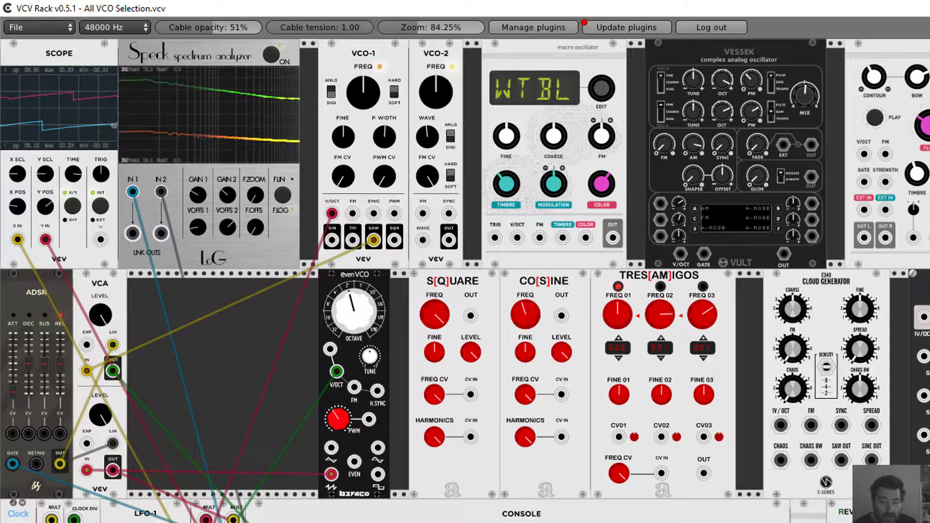
left_click(331, 92)
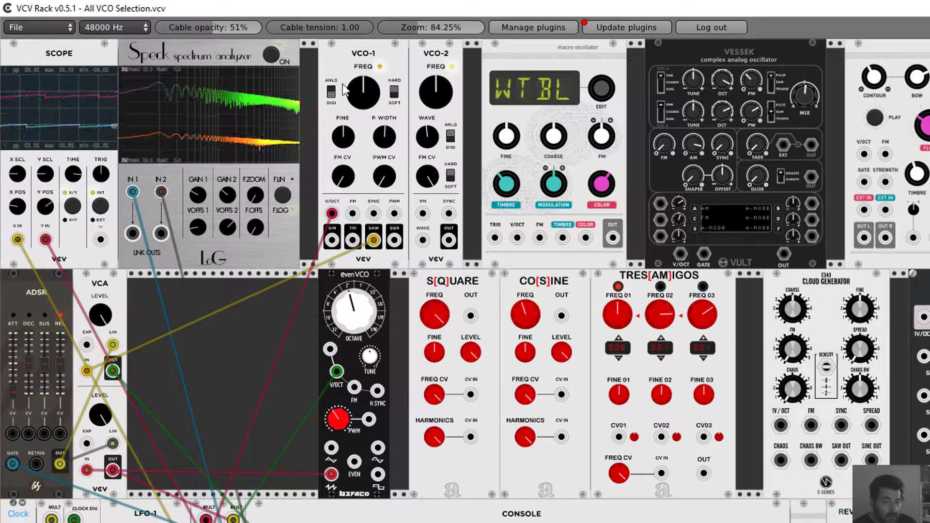
left_click(332, 93)
left_click(332, 93)
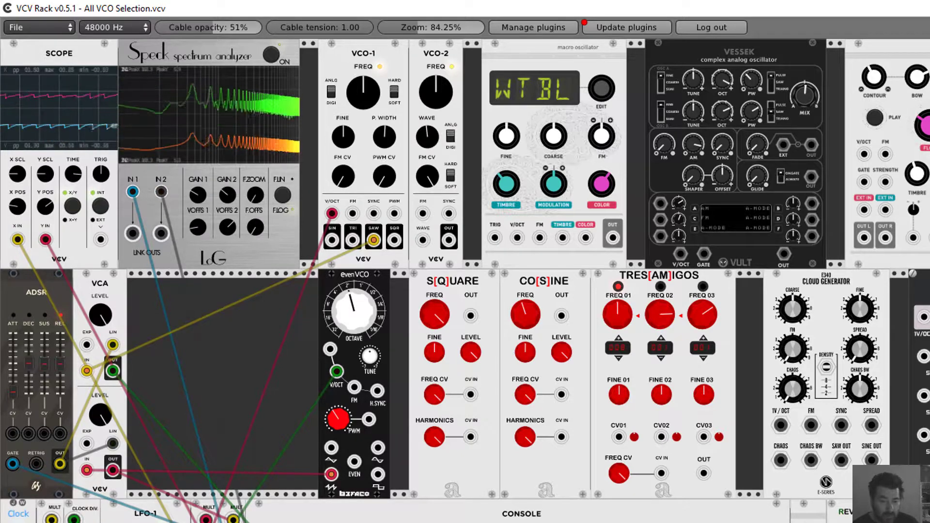
Move the evenVCO and VCO-1 output cables to their square outputs and toggle VCO-1's analog/digital switch
left_click_drag(332, 477, 374, 479)
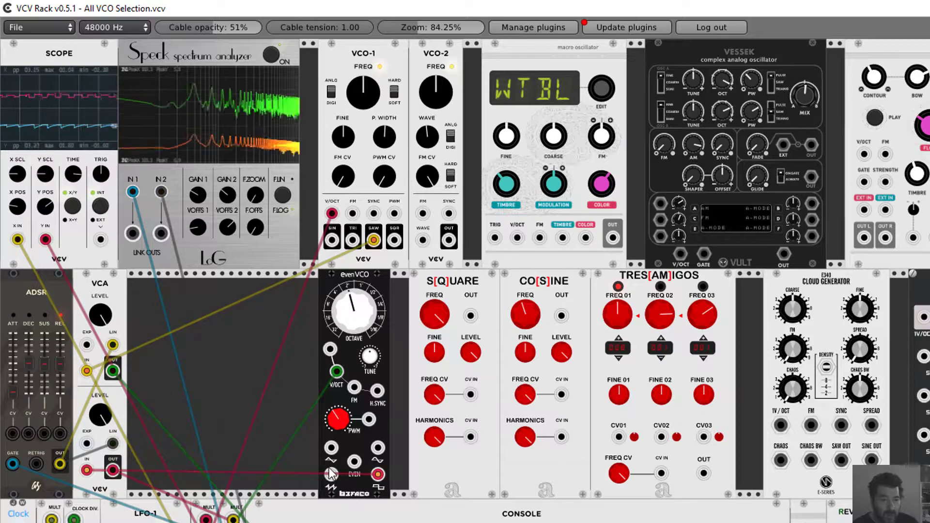
left_click_drag(376, 240, 393, 240)
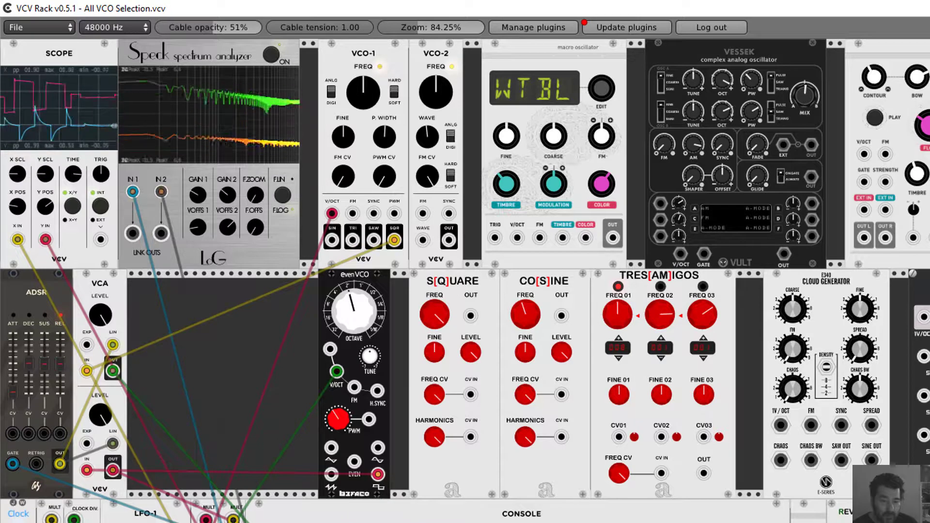
left_click(331, 93)
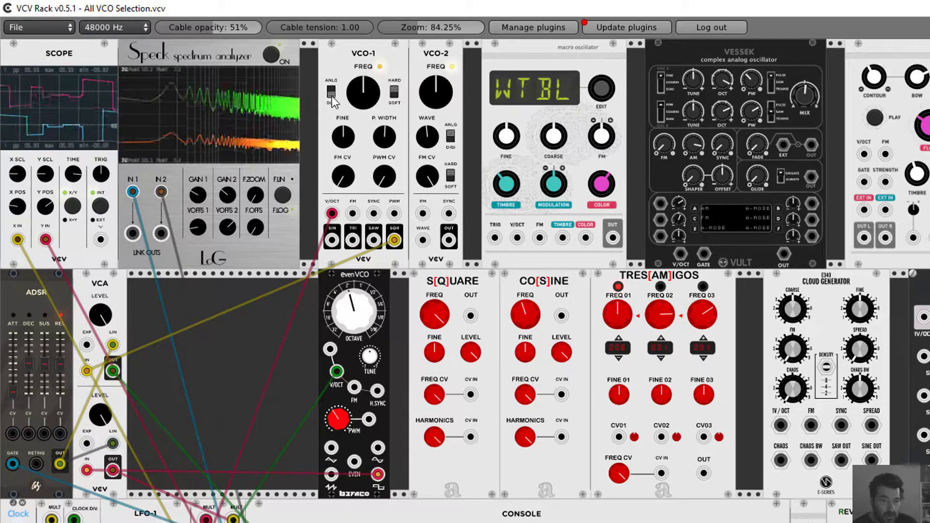
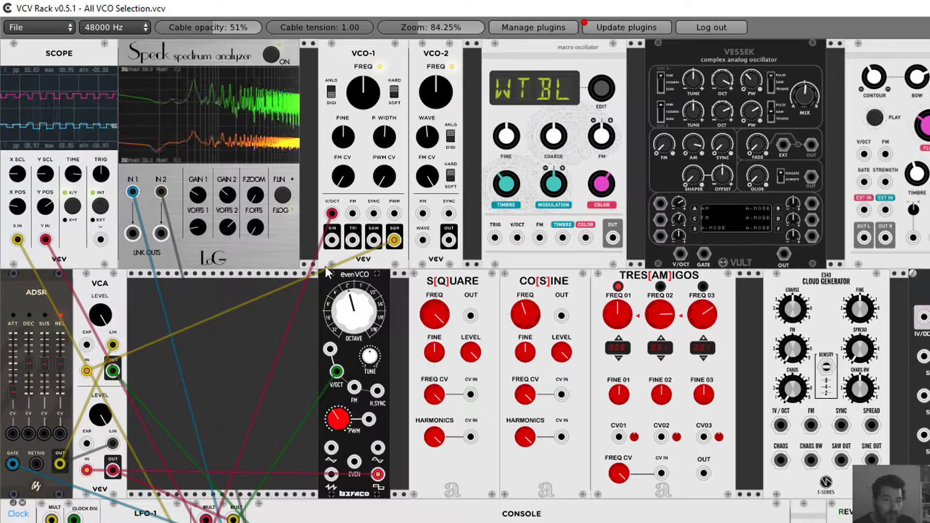
Adjust VCO-1's P. WIDTH and turn down evenVCO's PWM, moving evenVCO's cable to EVEN and resetting PWM to its default
left_click_drag(394, 141, 394, 126)
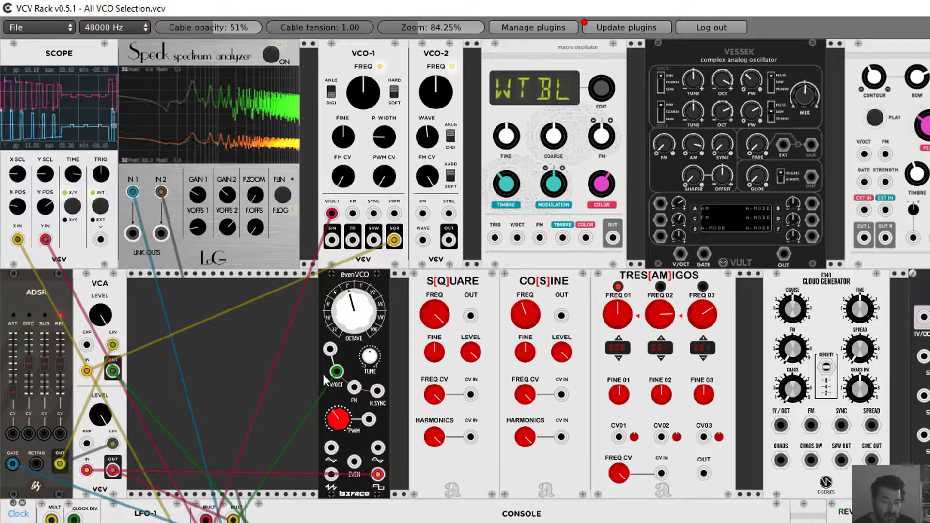
left_click_drag(335, 424, 335, 424)
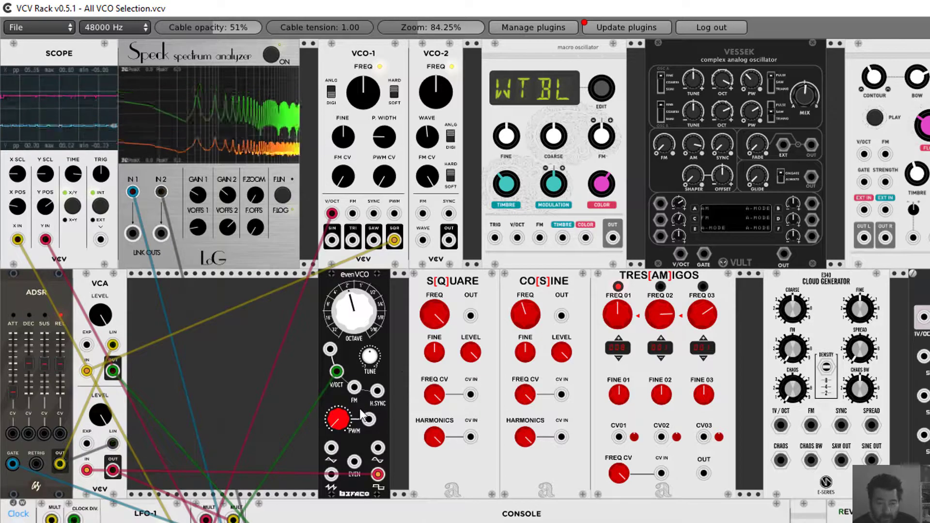
left_click_drag(379, 475, 351, 462)
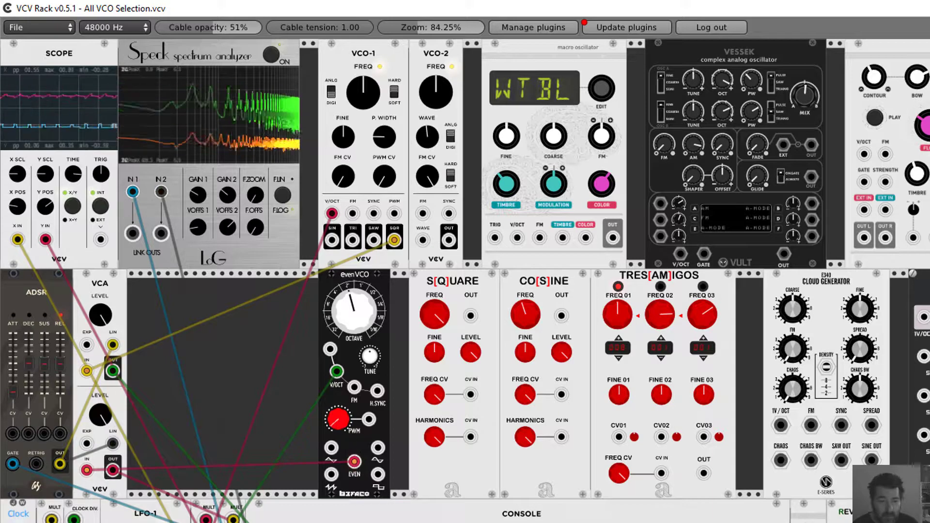
right_click(339, 420)
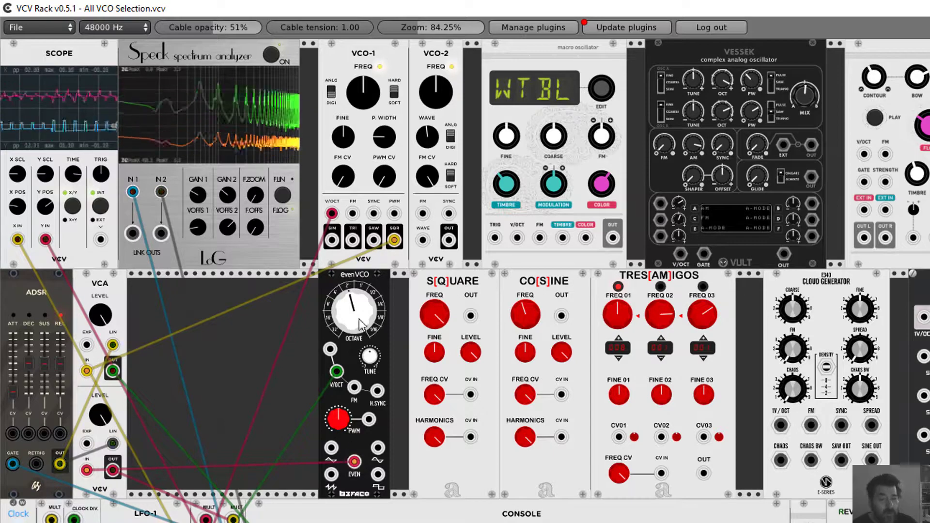
Patch S[Q]UARE through OUT and the FREQ CV input, reset VCO-1's P. WIDTH, and sweep S[Q]UARE's HARMONICS
left_click_drag(354, 311, 354, 417)
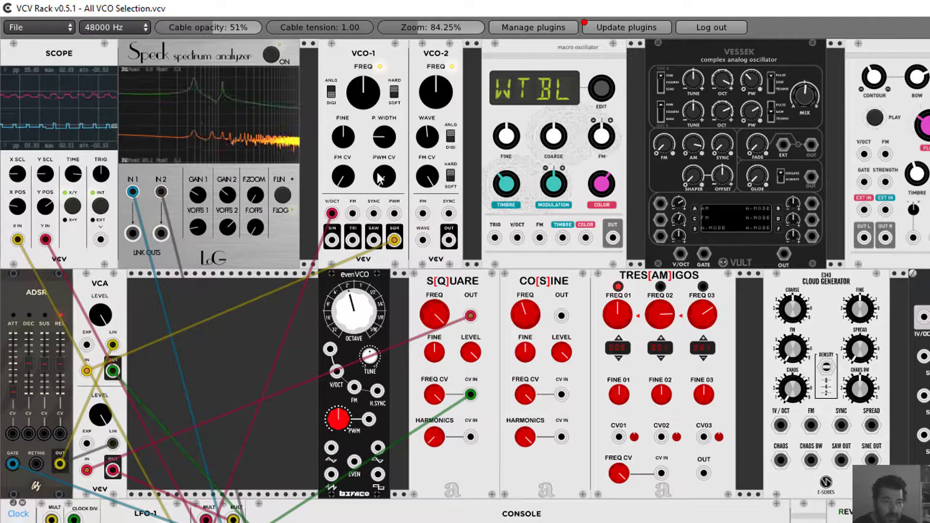
double_click(386, 138)
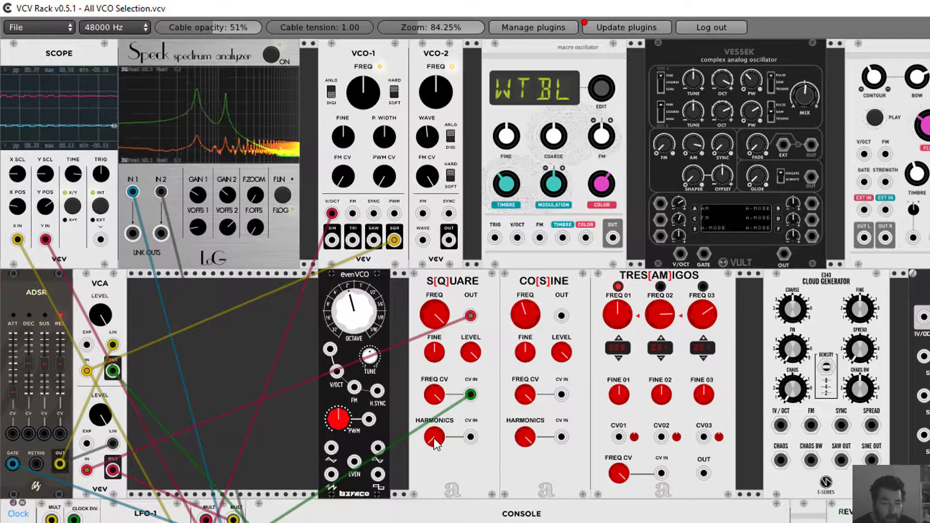
mouse_move(432, 437)
left_mouse_down()
mouse_move(432, 478)
mouse_move(432, 429)
left_mouse_up()
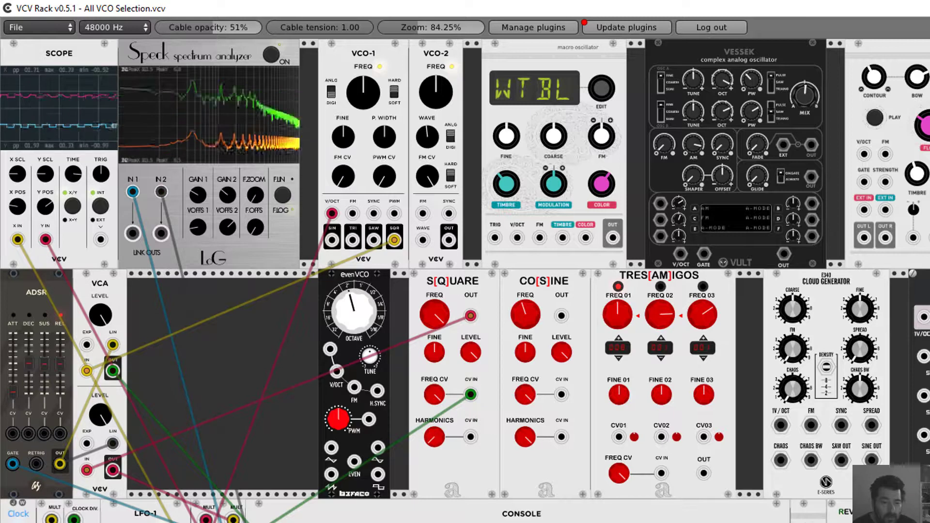
left_click_drag(432, 428, 433, 458)
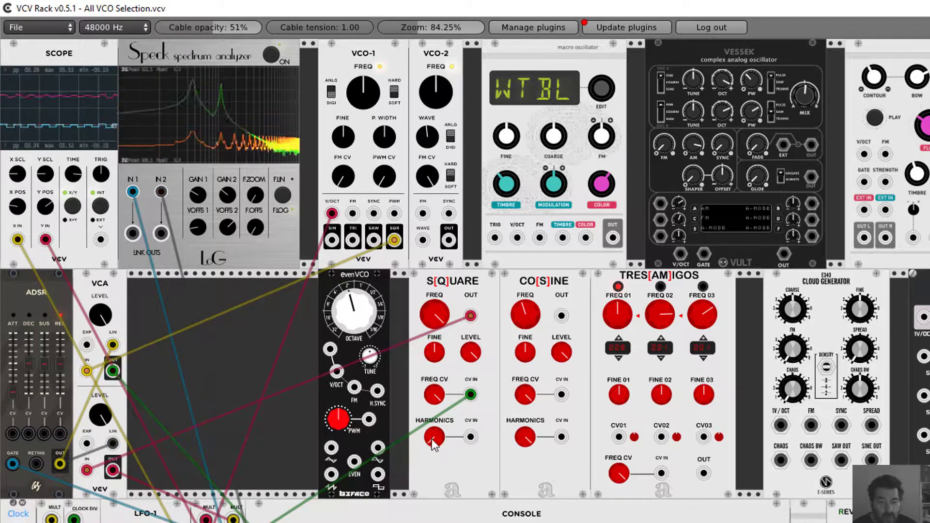
left_click_drag(431, 437, 431, 438)
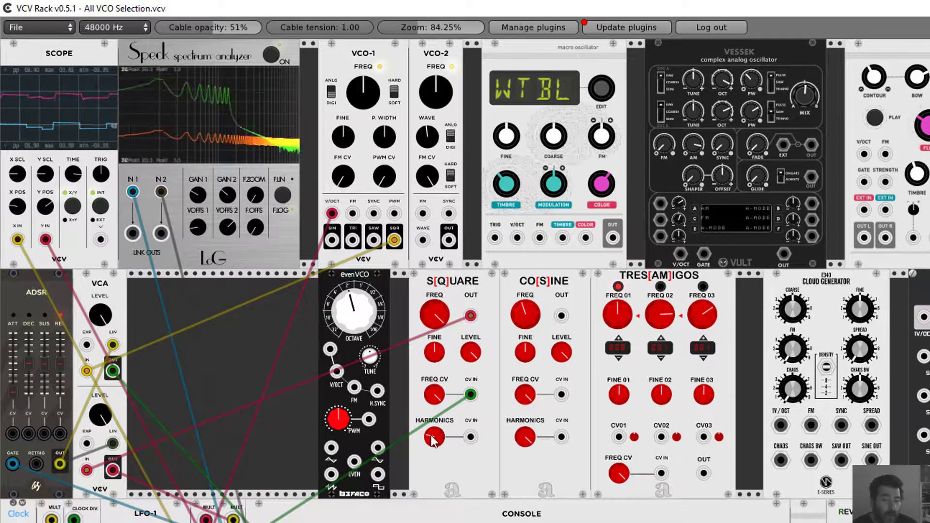
Move the pitch and output cables to CO[S]INE's FREQ CV input and OUT, and raise its FREQ
left_click_drag(471, 394, 562, 394)
left_click_drag(470, 316, 562, 316)
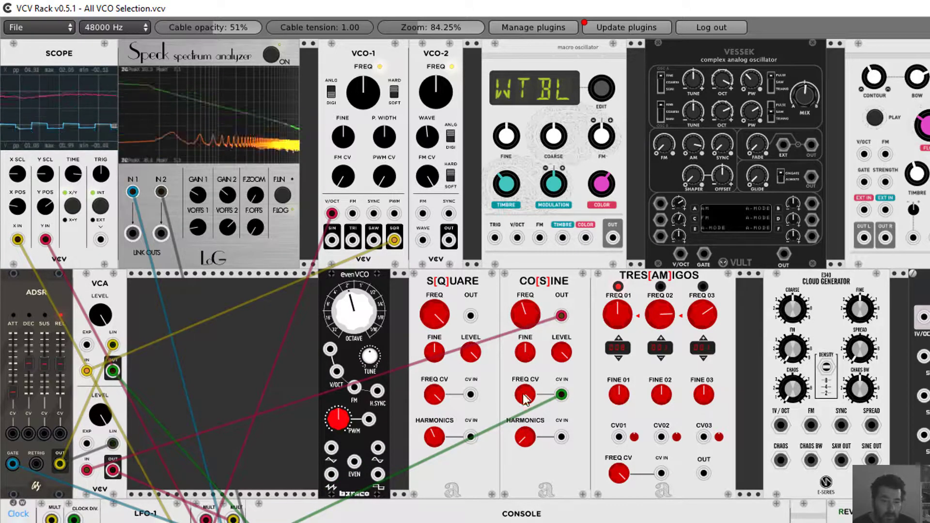
left_click_drag(524, 318, 526, 350)
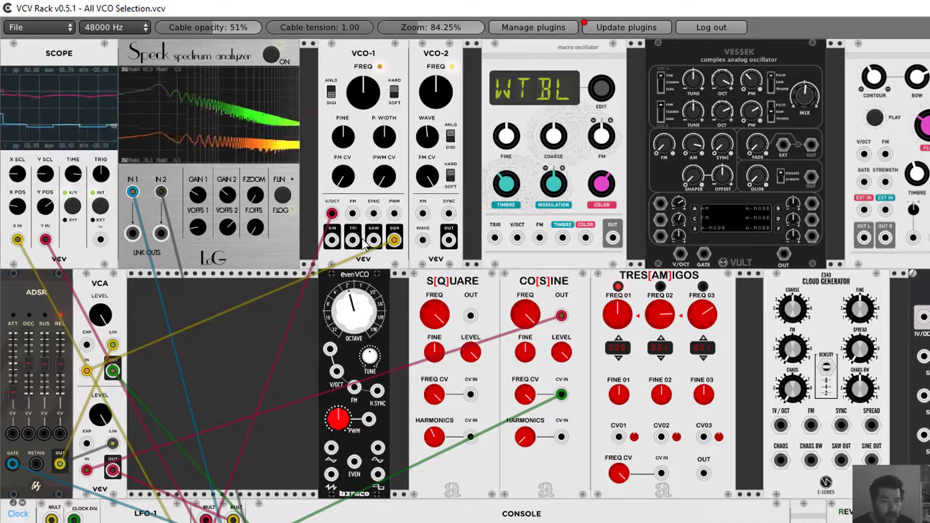
Move VCO-1's output cable to SIN, toggle its analog/digital switch for comparison, and raise CO[S]INE's HARMONICS slightly
left_click_drag(395, 240, 332, 241)
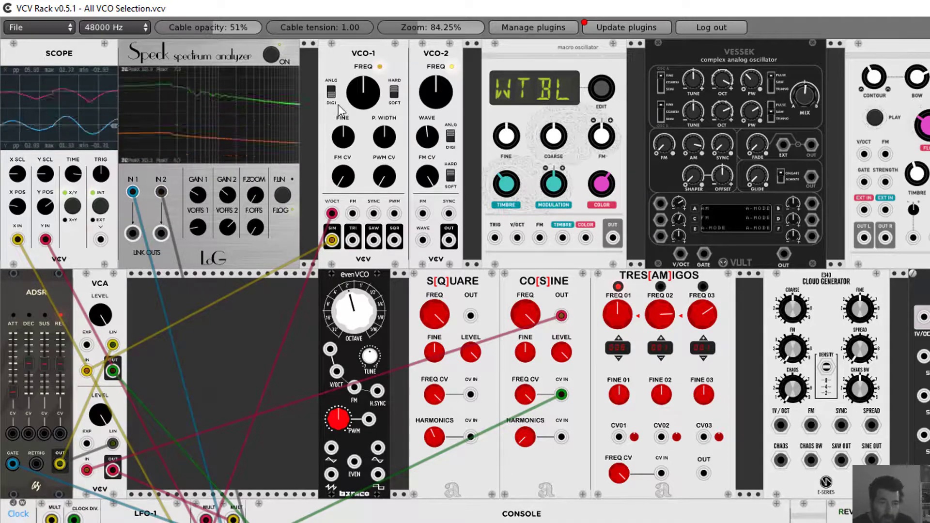
left_click(331, 92)
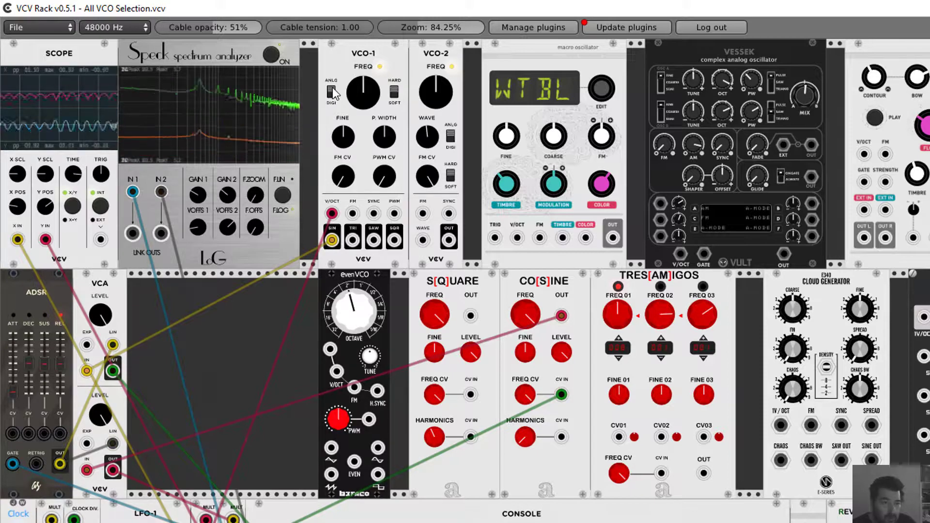
left_click(332, 90)
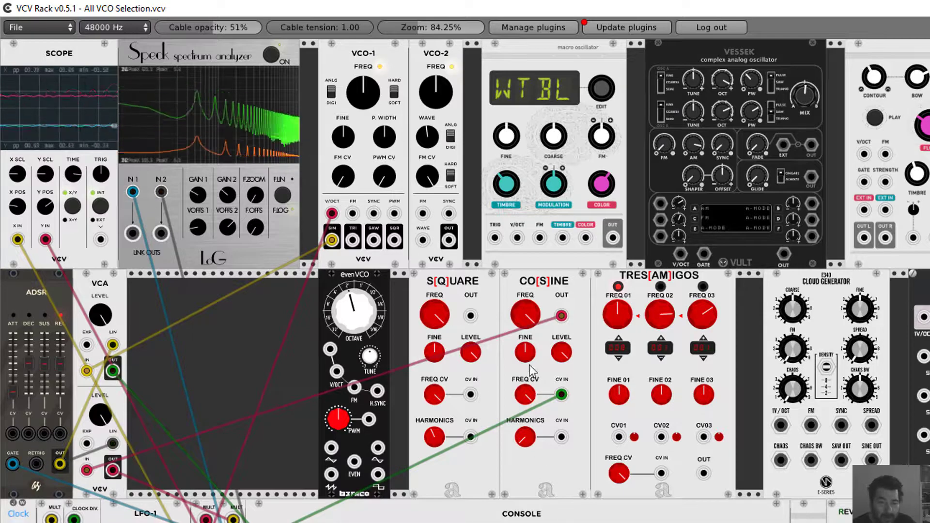
left_click_drag(521, 440, 522, 429)
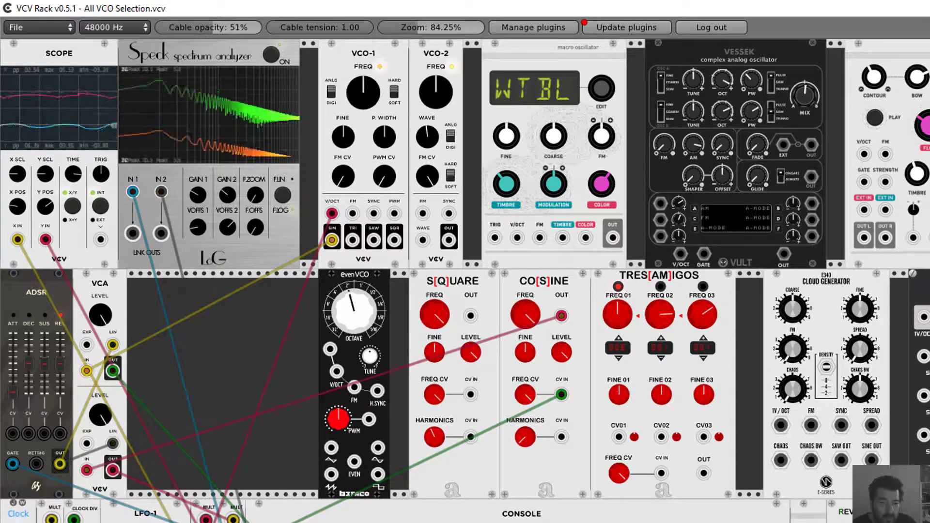
left_click(332, 94)
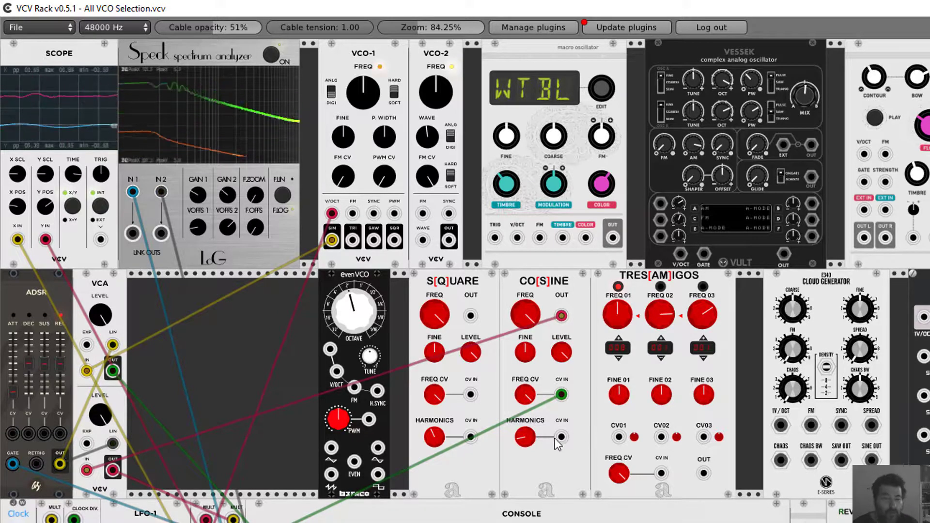
mouse_move(523, 445)
left_mouse_down()
mouse_move(522, 405)
mouse_move(523, 443)
left_mouse_up()
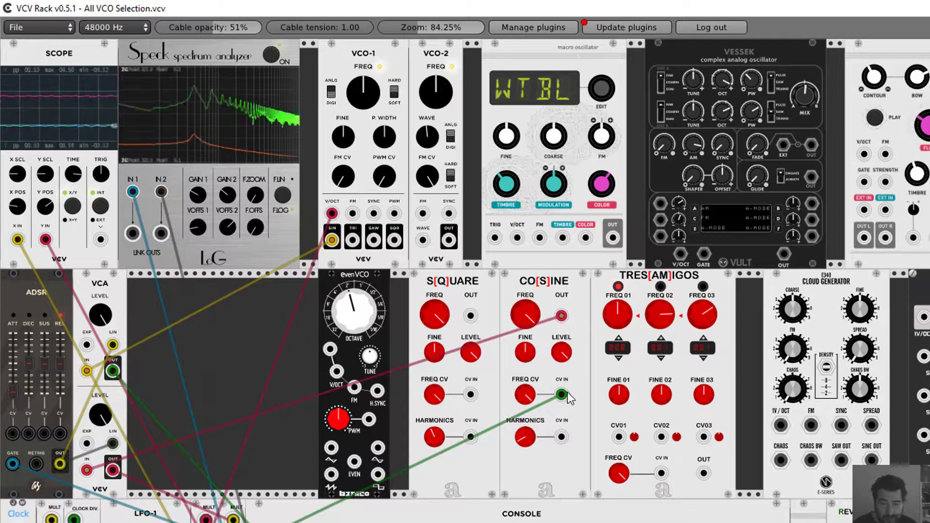
Move the pitch and output cables to TRES[AM]IGOS's CV IN and OUT, and lower oscillator 1's waveform number to 001
left_click_drag(562, 399, 660, 476)
left_click_drag(561, 318, 705, 476)
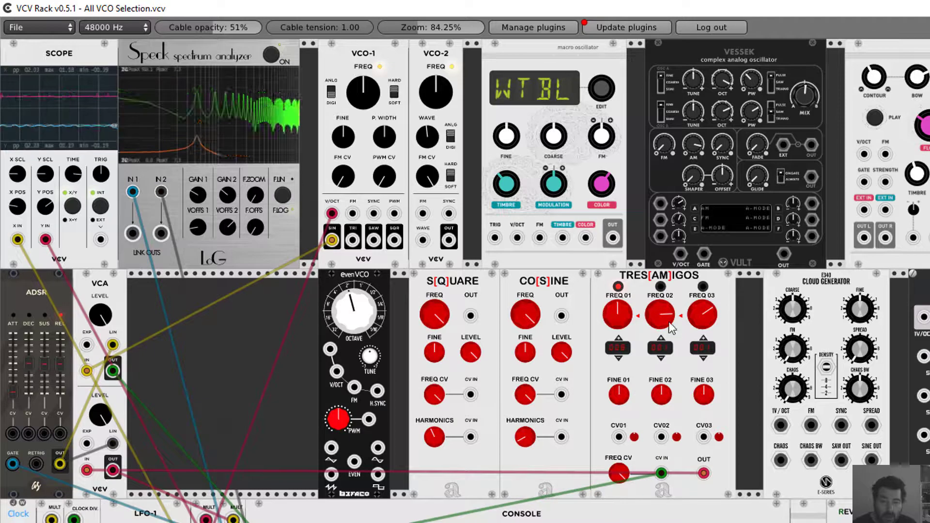
left_click(621, 358)
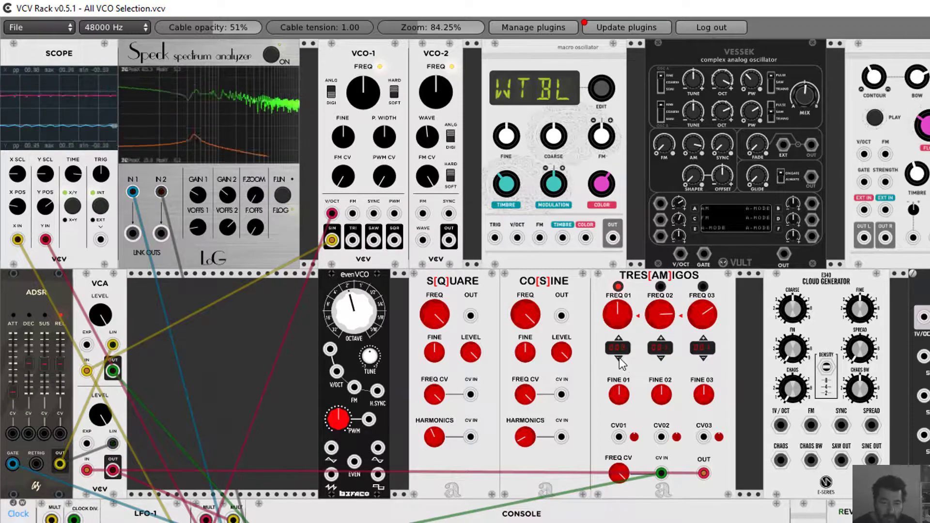
left_click(620, 358)
left_click(620, 358)
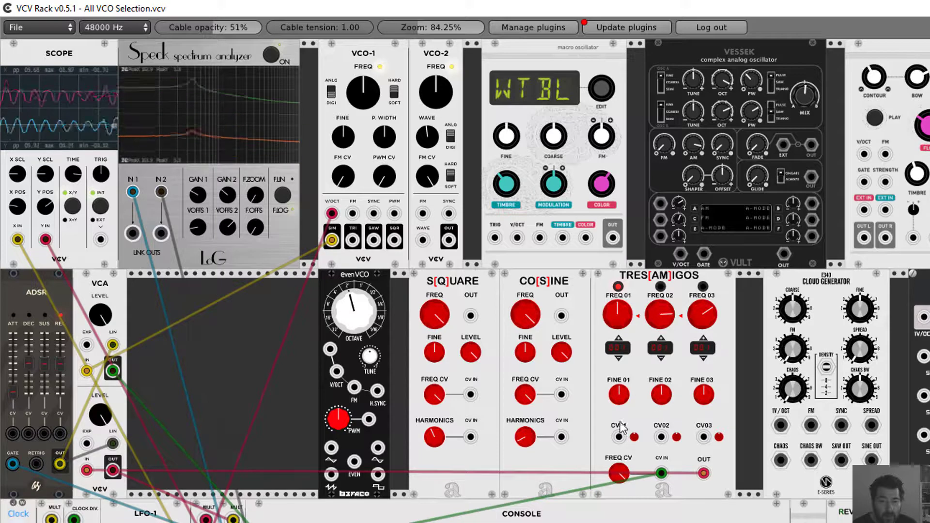
Step upward through the waveforms of TRES[AM]IGOS's oscillator 1 for comparison, and bring it back to 001
left_click(620, 340)
left_click(618, 338)
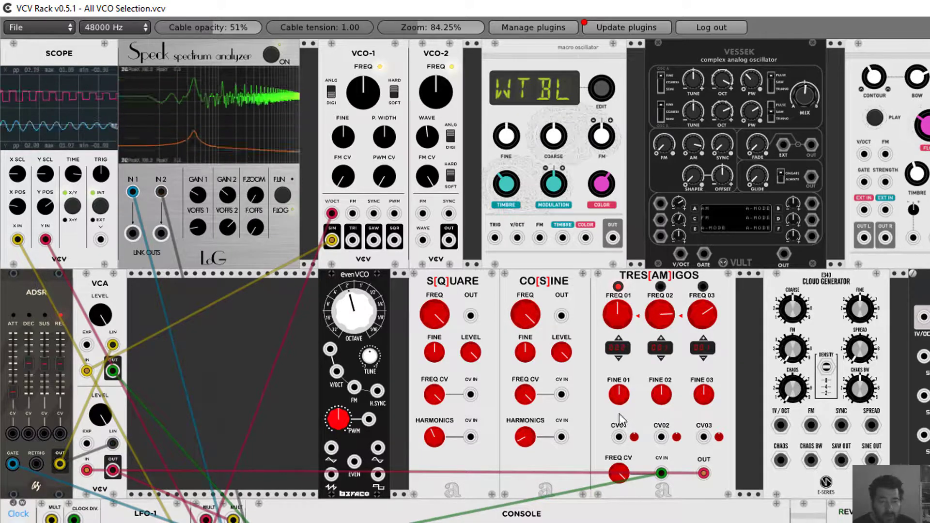
left_click(620, 340)
left_click(620, 340)
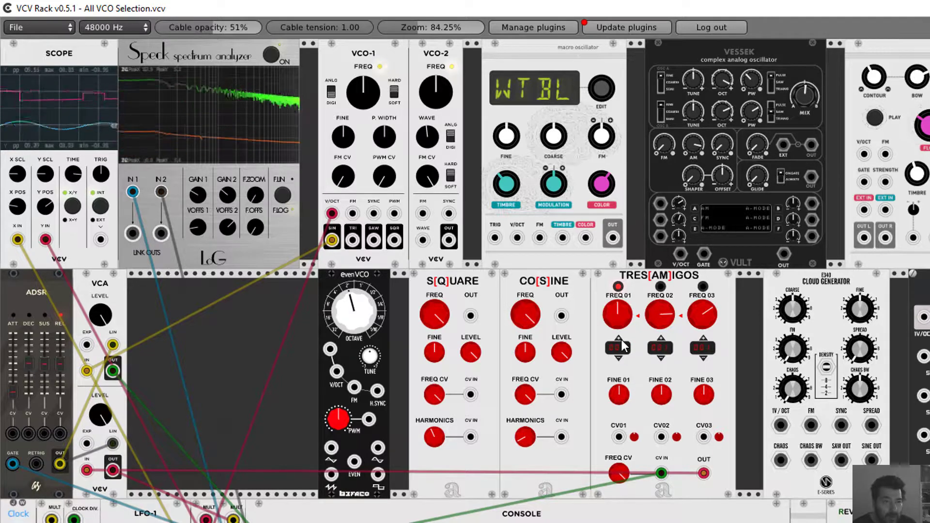
left_click(620, 337)
left_click(619, 339)
left_click(618, 339)
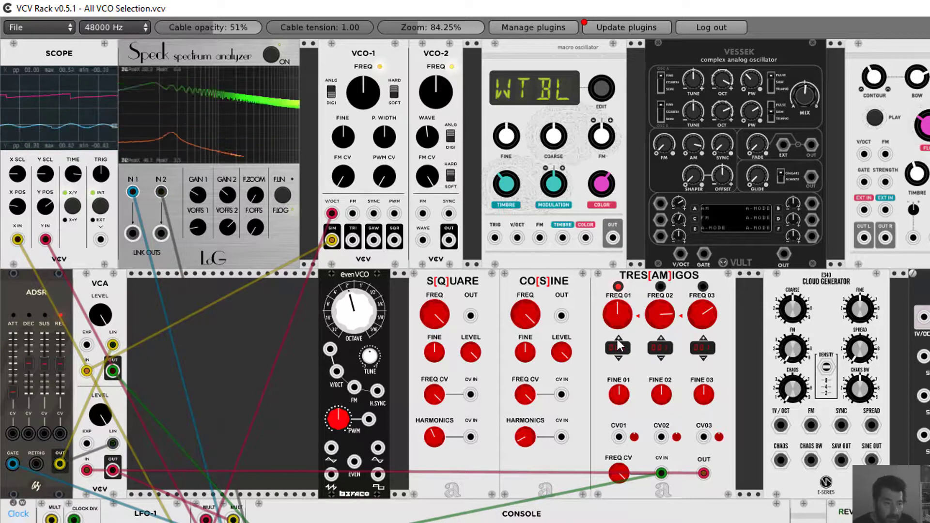
left_click(617, 339)
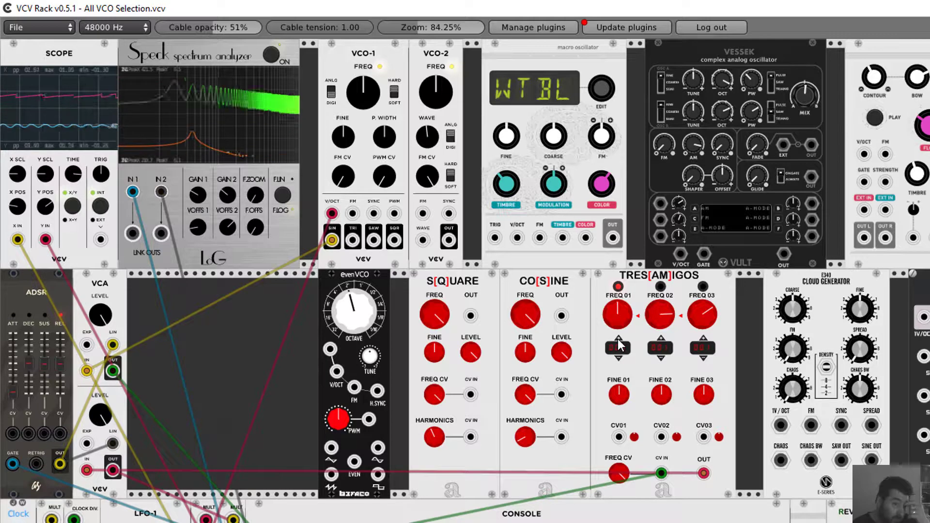
left_click(620, 338)
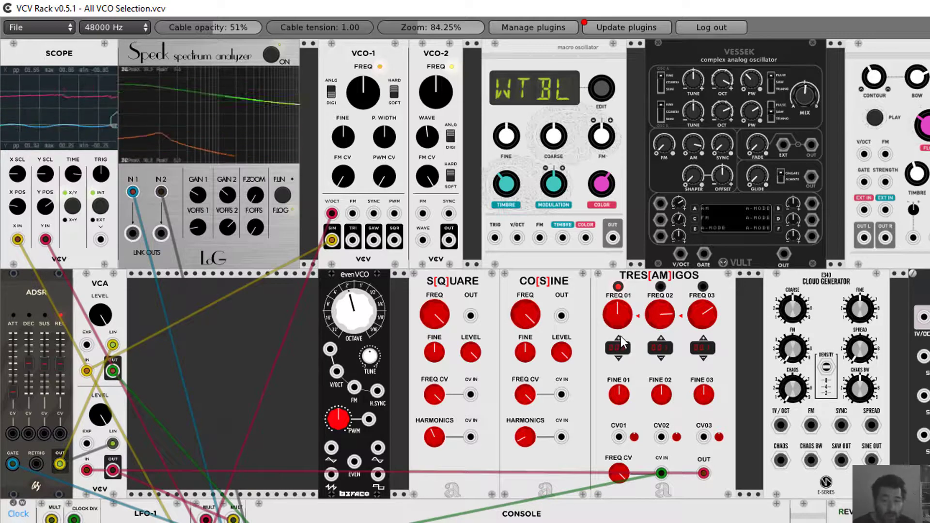
left_click(619, 337)
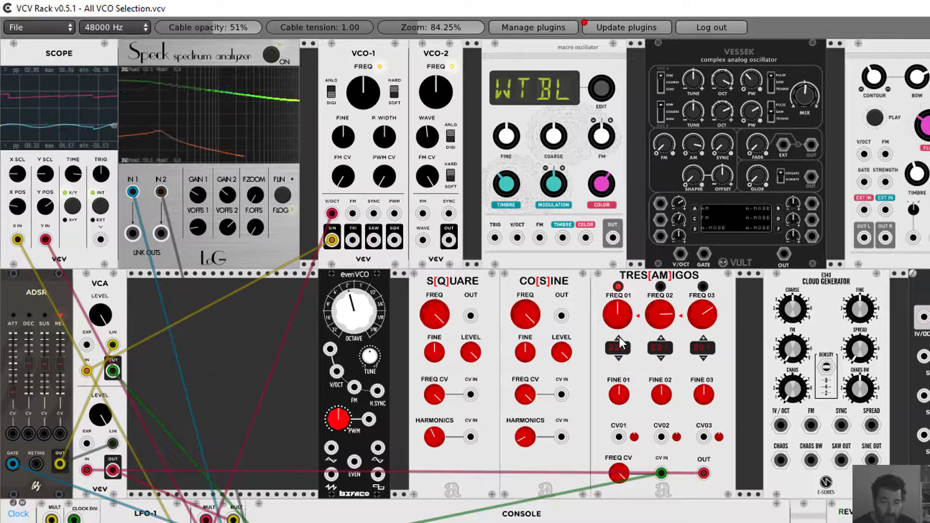
left_click(621, 358)
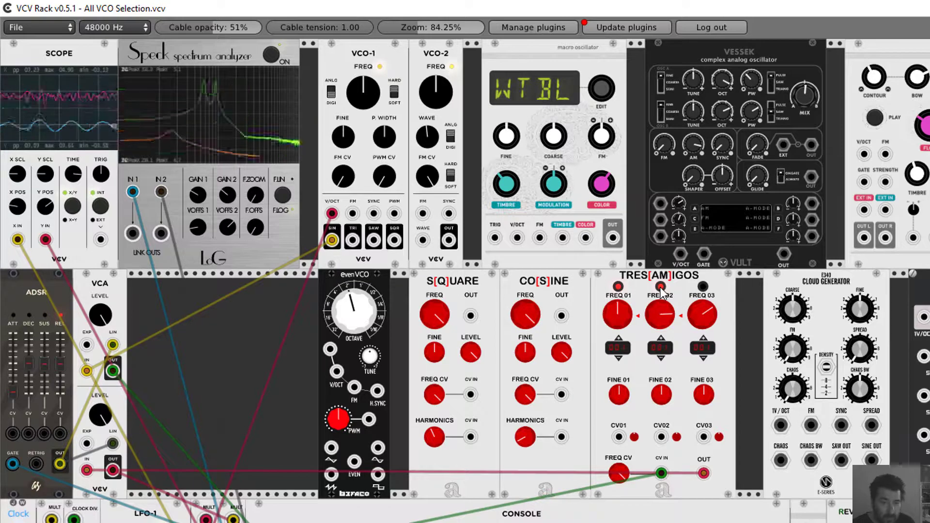
Switch on TRES[AM]IGOS's second and third oscillators, and turn down FREQ 02 and FREQ 03
left_click_drag(659, 313, 659, 324)
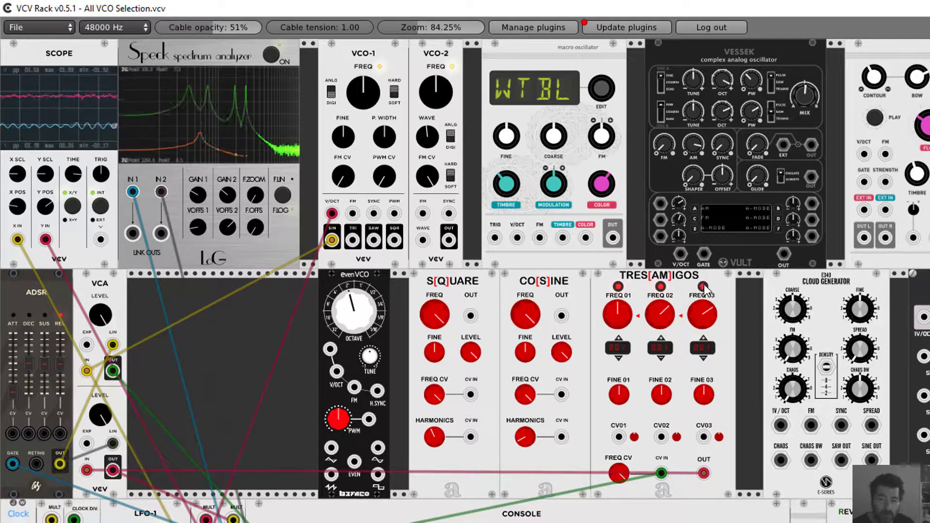
mouse_move(702, 316)
left_mouse_down()
mouse_move(702, 295)
mouse_move(702, 317)
left_mouse_up()
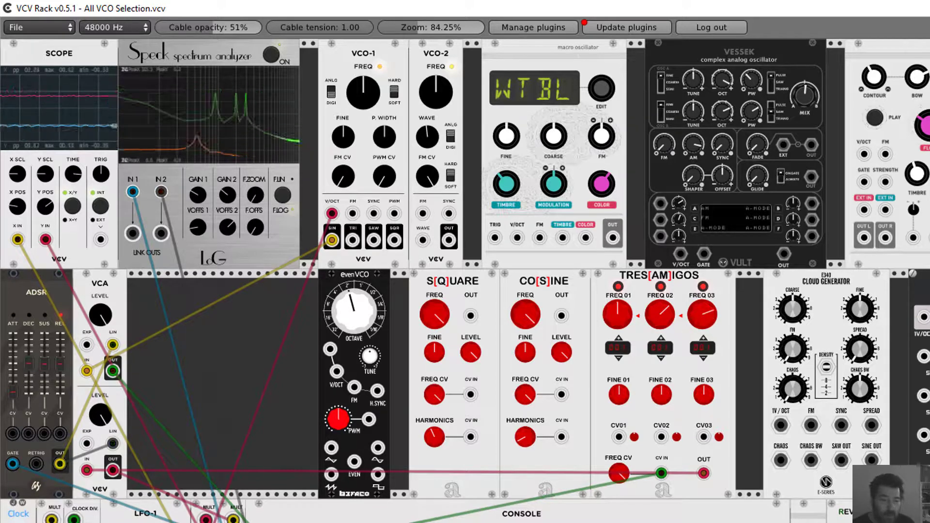
Patch the gray modulation cable into TRES[AM]IGOS's CV03 input, and retune FREQ 03 and FREQ 02
left_click_drag(499, 520, 704, 437)
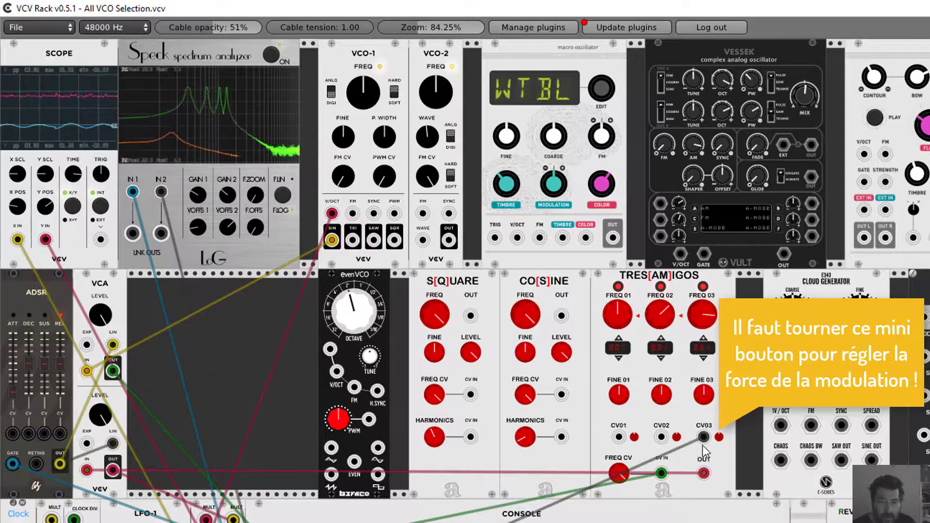
left_click_drag(704, 437, 704, 426)
left_click_drag(701, 298, 659, 314)
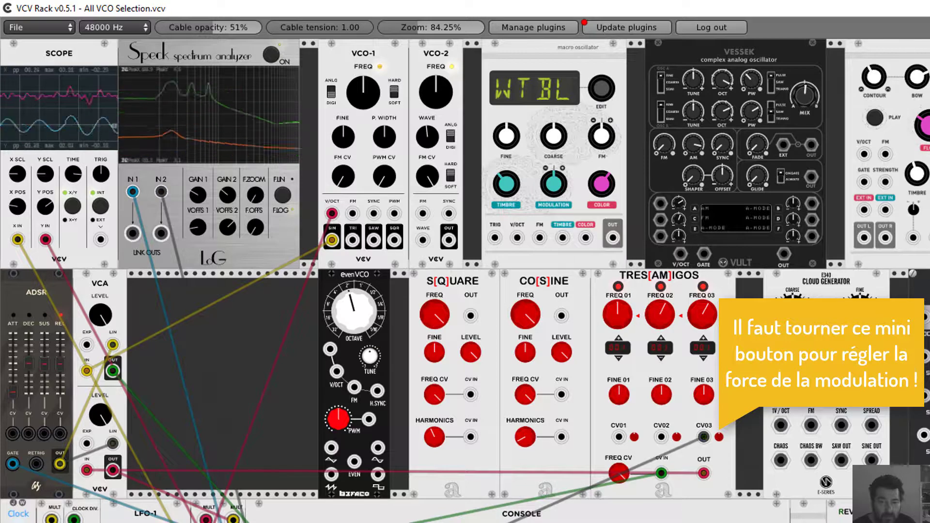
left_click_drag(659, 314, 688, 306)
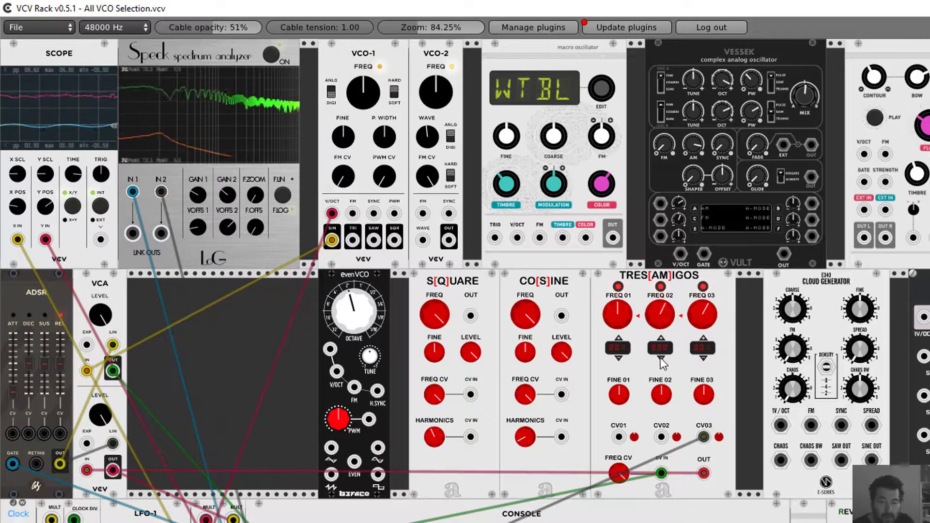
Raise TRES[AM]IGOS's FREQ 02 and adjust FREQ 03, and change oscillator 3's waveform to 004
left_click_drag(668, 313, 668, 291)
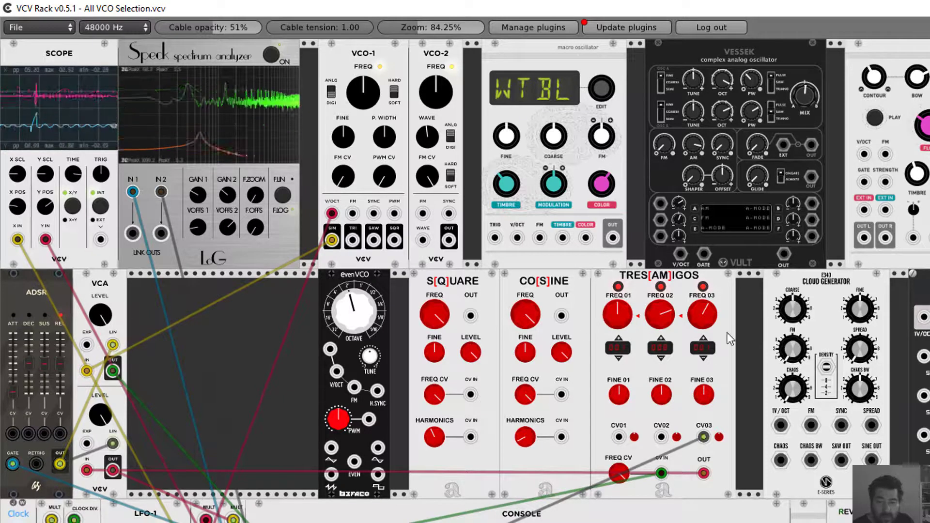
left_click_drag(698, 315, 698, 300)
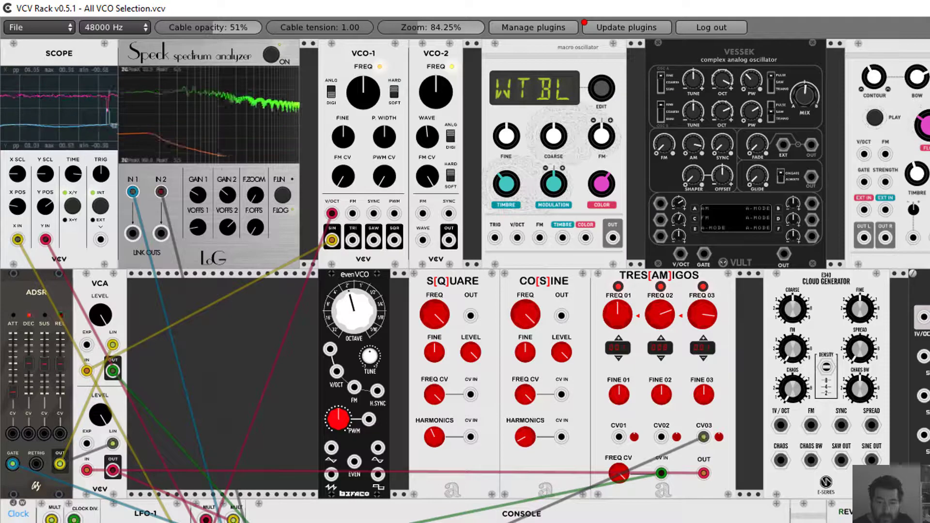
left_click(703, 338)
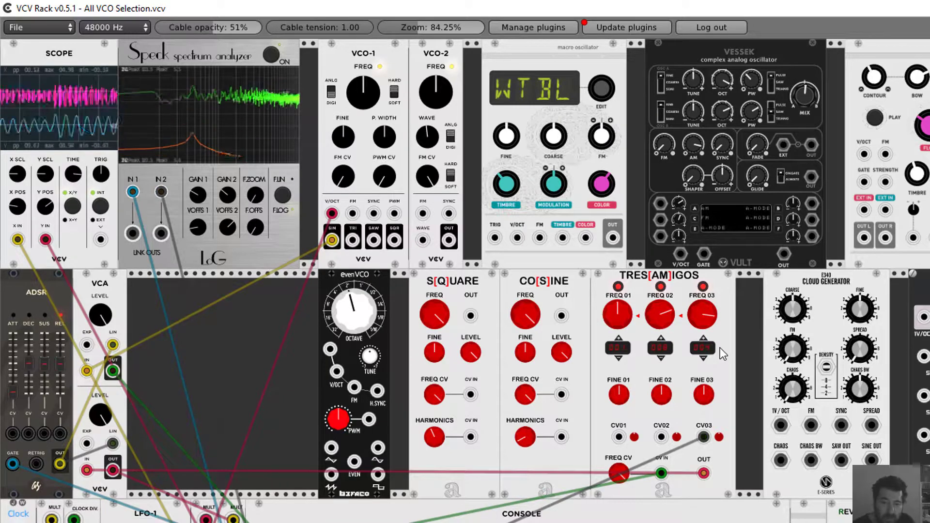
Unplug CV03's modulation cable, reset FREQ 02 and FREQ 03 to their defaults, and switch off oscillators 2 and 3
left_click_drag(703, 438, 713, 405)
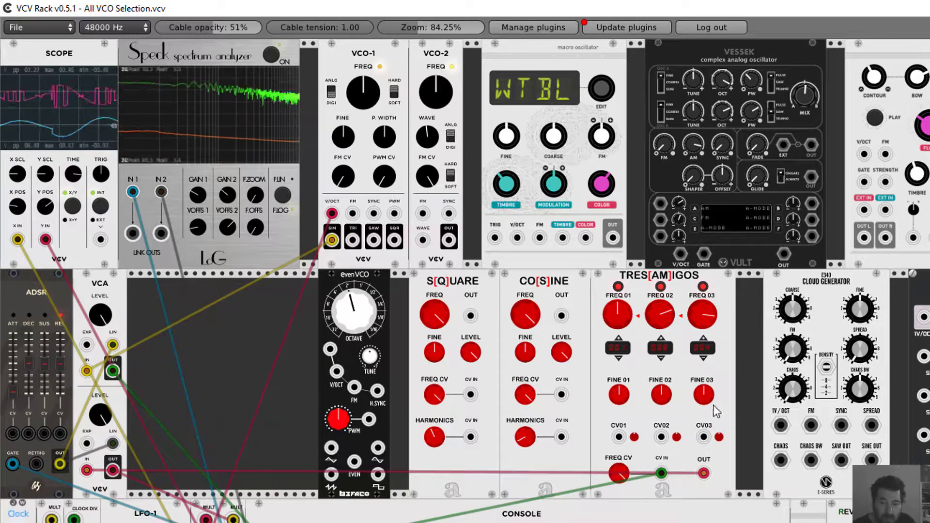
right_click(675, 313)
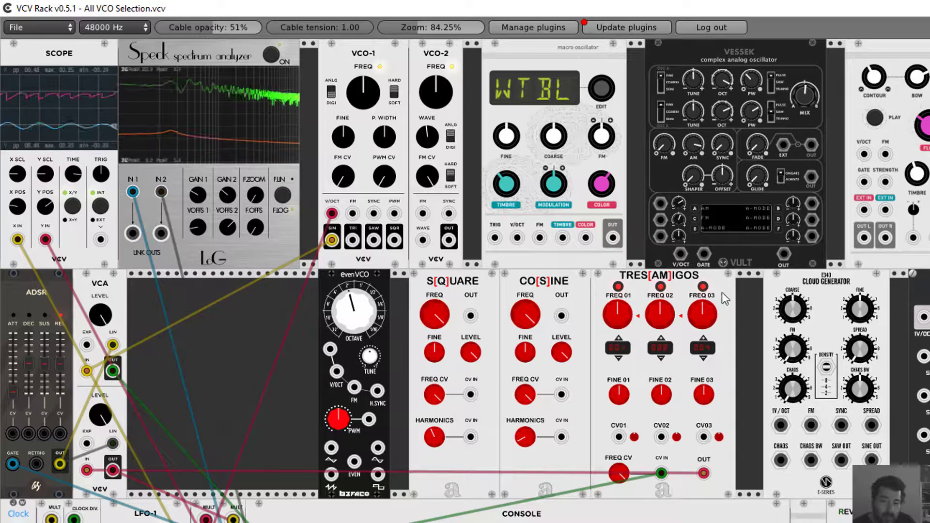
left_click(703, 286)
left_click(660, 287)
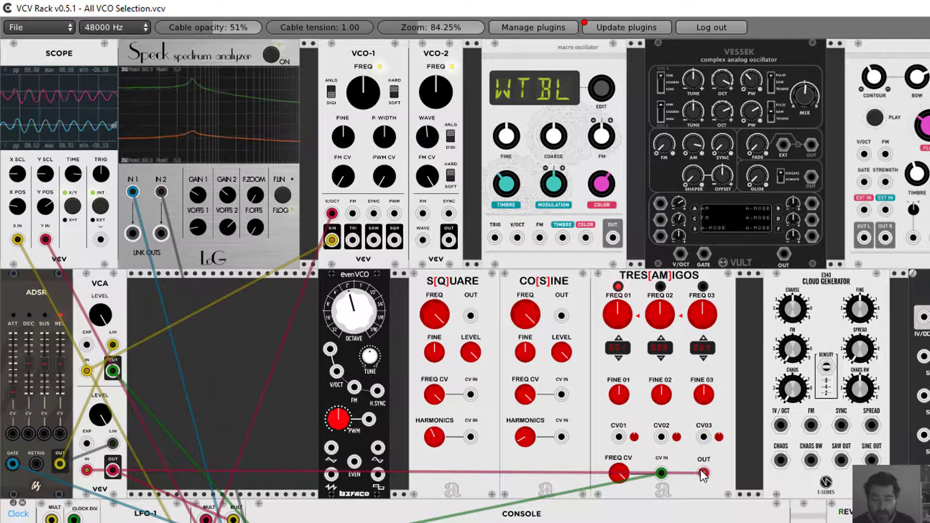
Move the output and pitch cables to Cloud Generator's SAW OUT and 1V/OCT, and vary its SPREAD
left_click_drag(704, 474, 843, 460)
left_click_drag(659, 474, 780, 425)
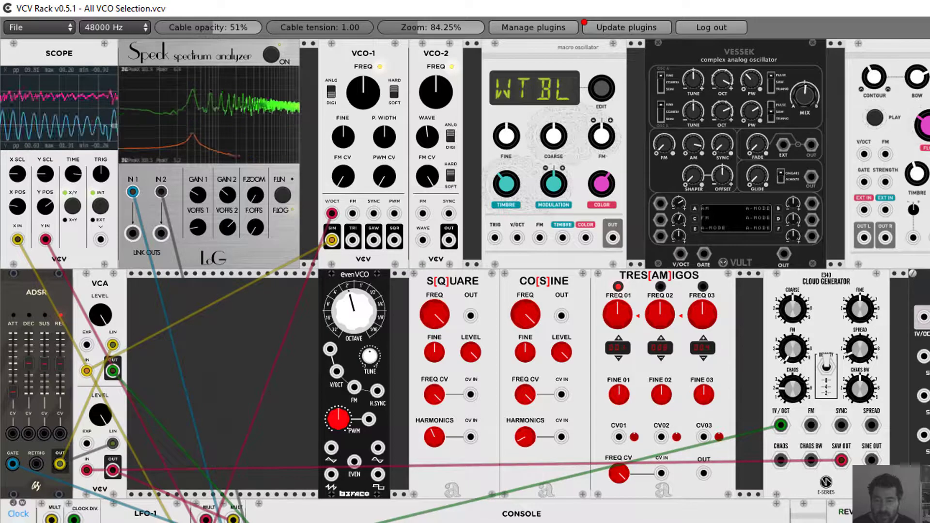
left_click_drag(857, 349, 857, 350)
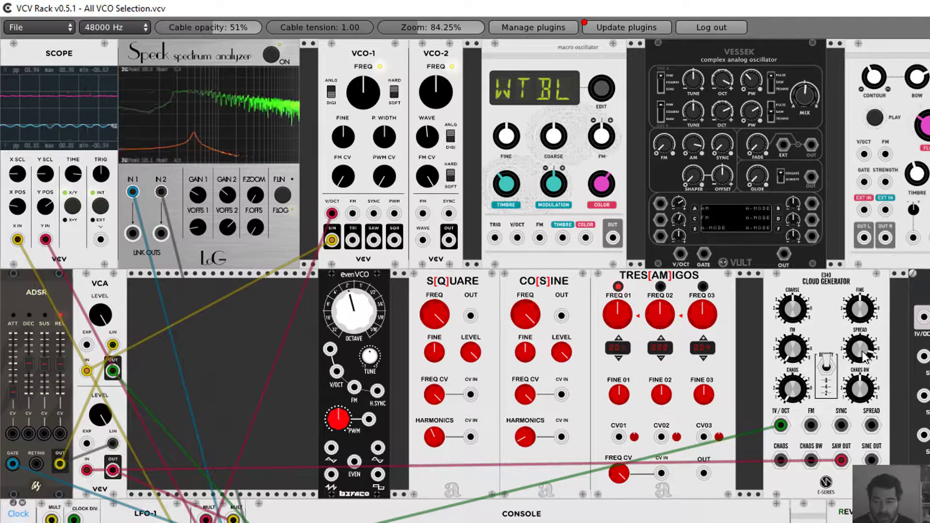
left_click_drag(862, 348, 862, 384)
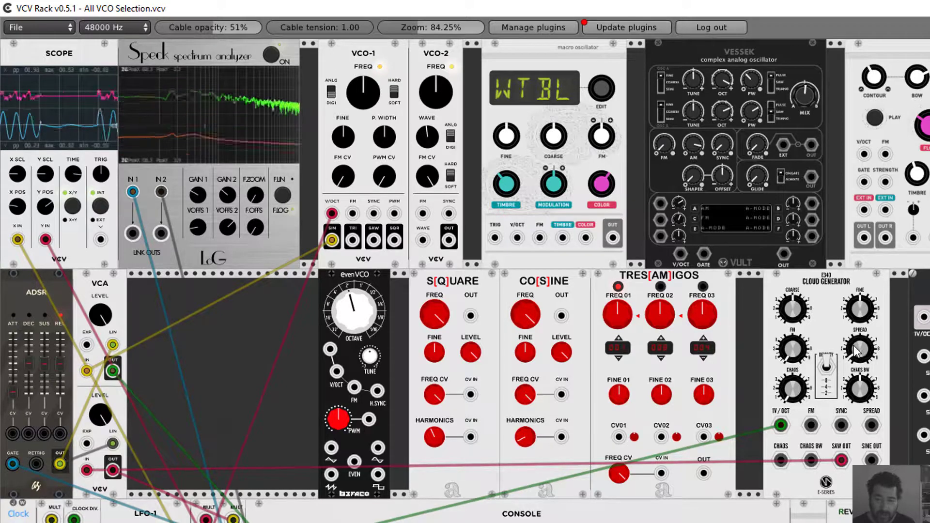
Try Cloud Generator's SPREAD at different amounts, and change its DENSITY switch for comparison
left_click_drag(856, 351, 855, 320)
left_click_drag(853, 358, 854, 349)
left_click_drag(833, 380, 832, 380)
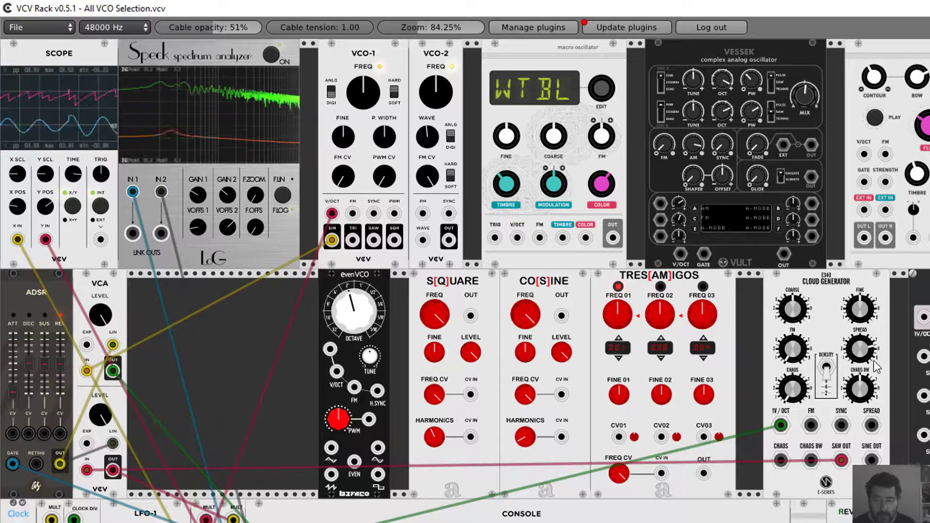
left_click_drag(862, 352, 862, 345)
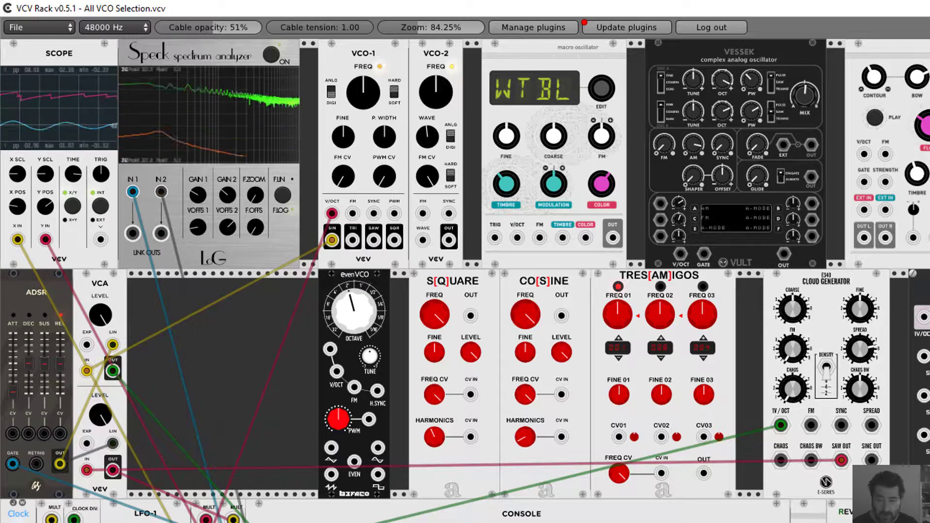
left_click_drag(861, 348, 860, 402)
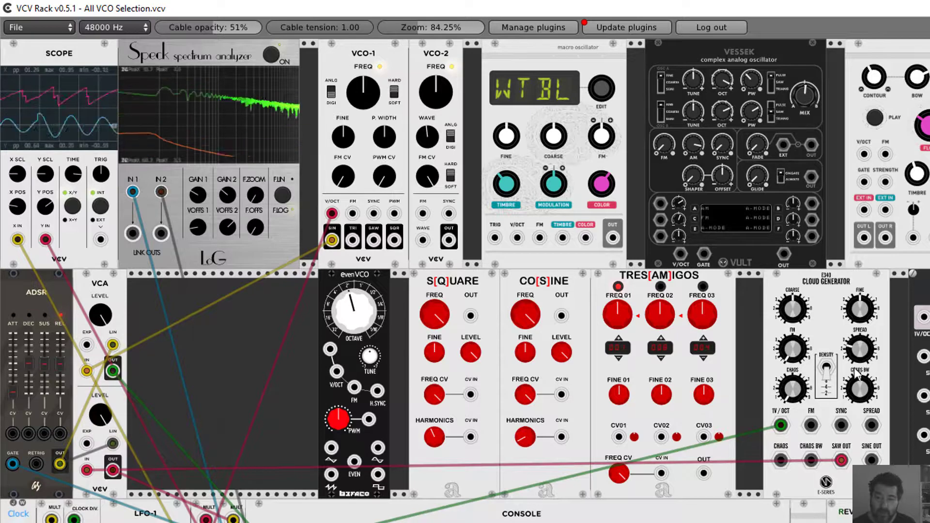
left_click(828, 368)
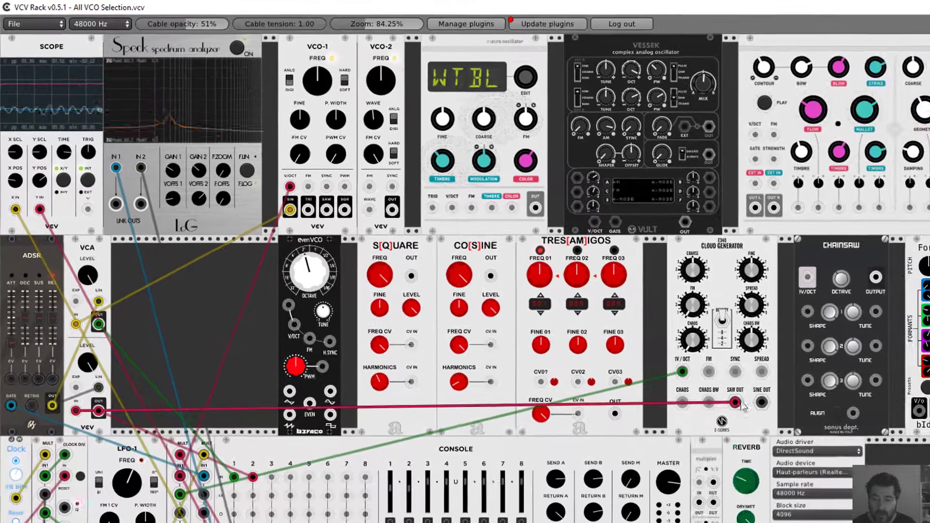
Move the output and pitch cables to CHAINSAW's OUTPUT and 1V/OCT, and check the module's full name
mouse_move(815, 446)
left_mouse_down()
mouse_move(871, 452)
mouse_move(829, 436)
left_mouse_up()
left_click_drag(738, 386, 865, 274)
left_click_drag(674, 367, 797, 275)
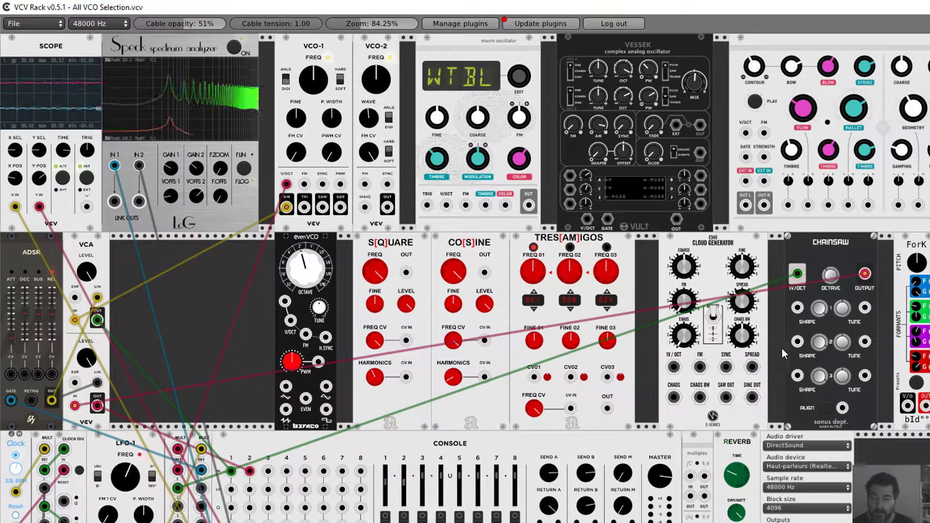
right_click(835, 242)
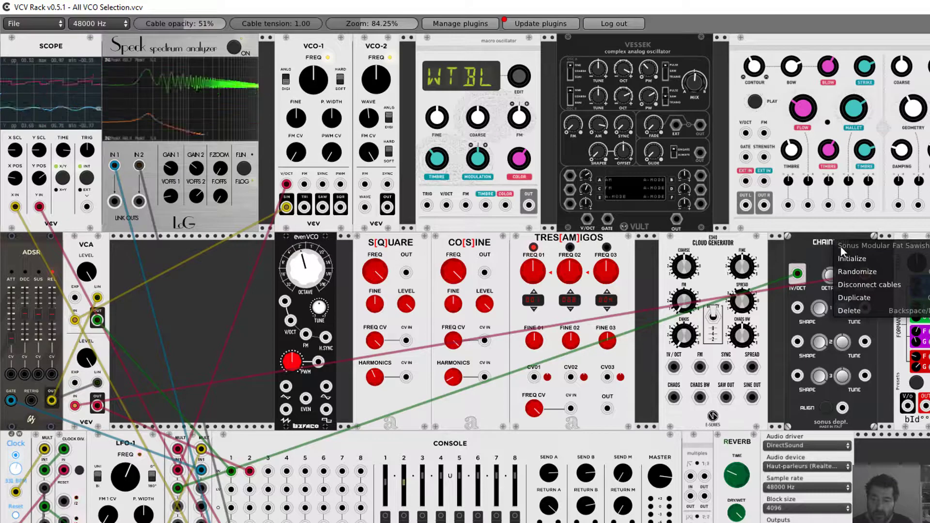
left_click(808, 242)
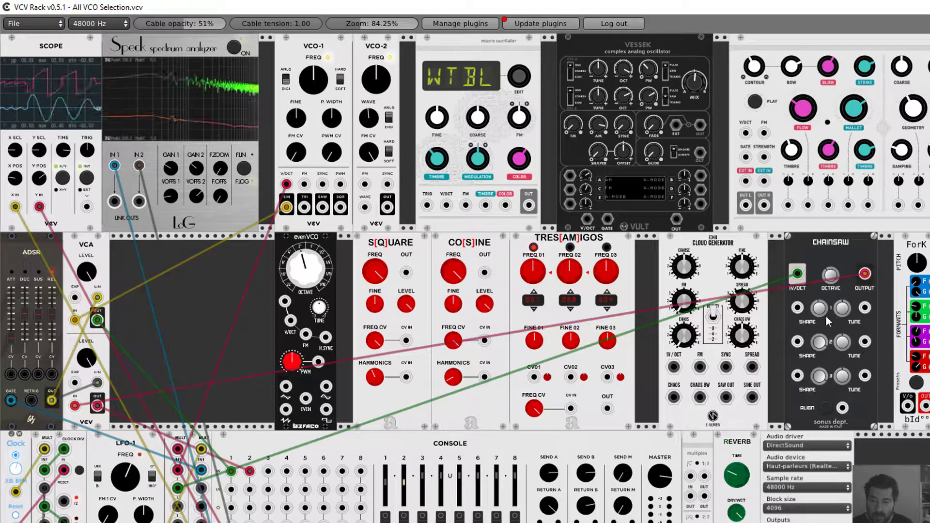
Vary CHAINSAW's SHAPE 2, SHAPE 3 and TUNE 3, and raise the console's MASTER level slightly
left_click_drag(816, 348, 816, 336)
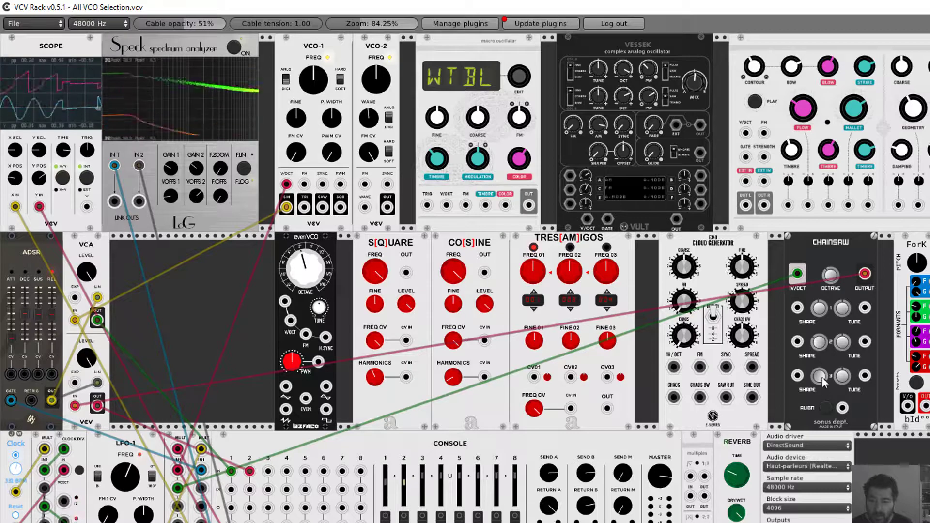
left_click_drag(819, 376, 820, 387)
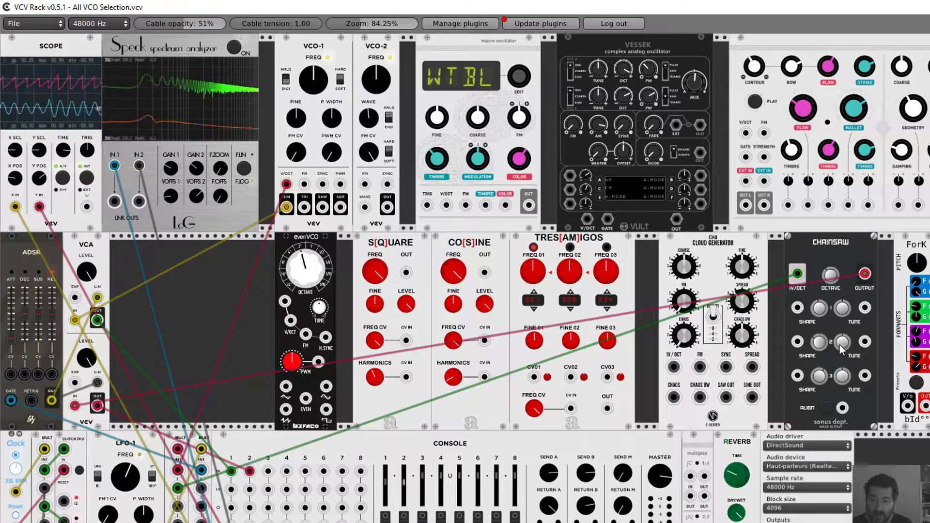
left_click_drag(842, 379, 844, 318)
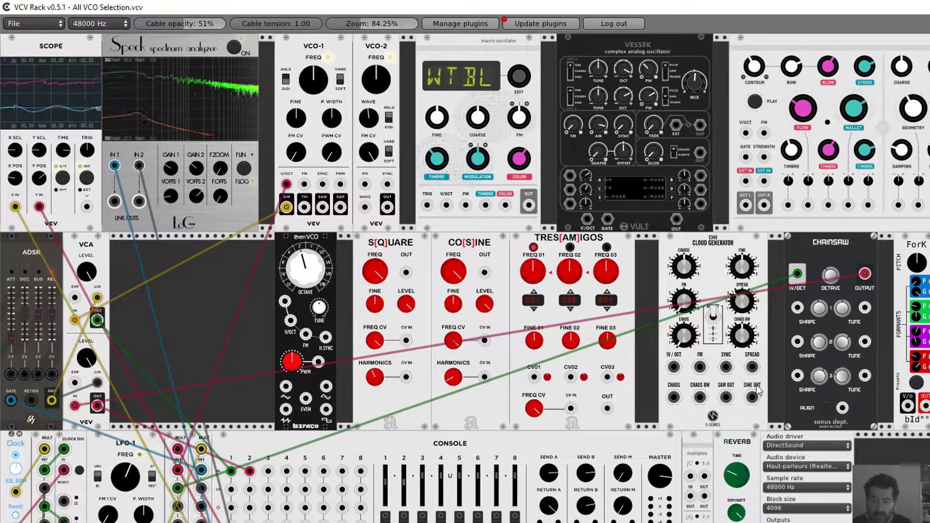
left_click_drag(657, 479, 657, 469)
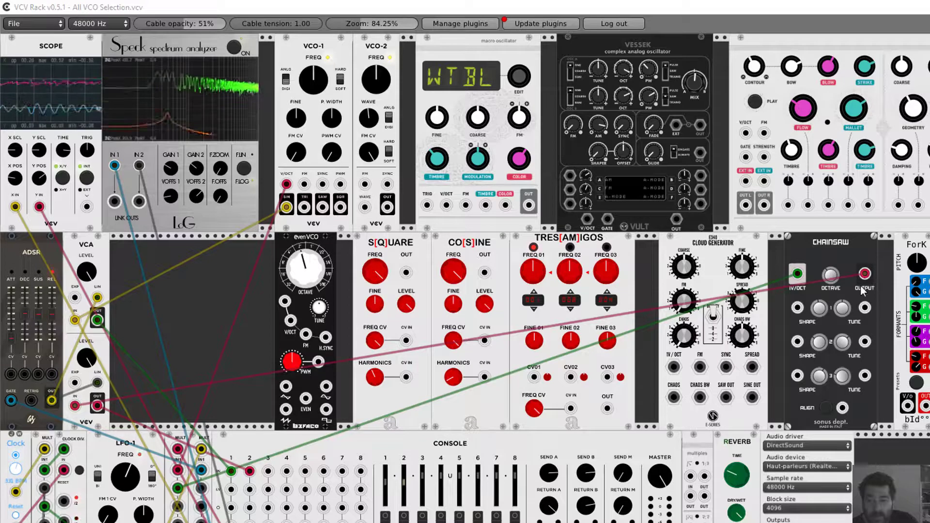
Move the output and pitch cables to ForK's output and V/o input, and stop the clock
left_click_drag(865, 276, 926, 408)
left_click_drag(798, 274, 901, 405)
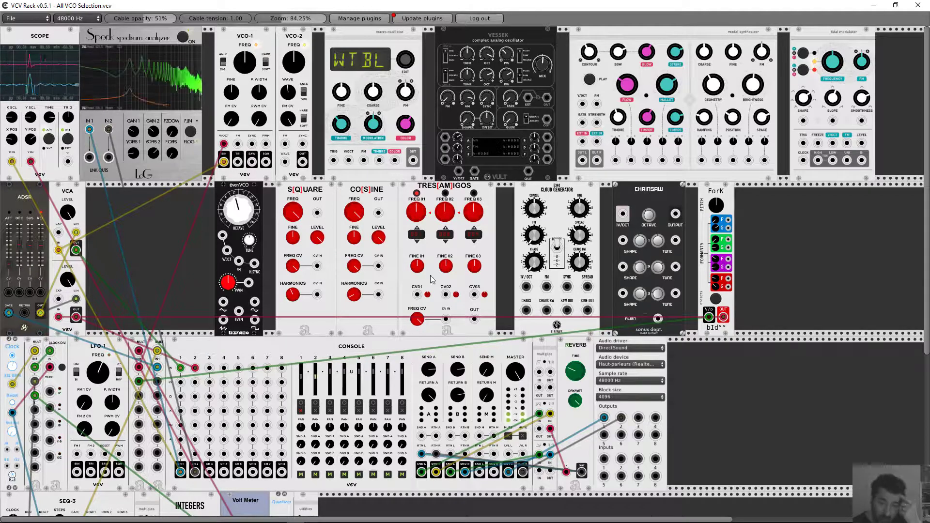
left_click(13, 356)
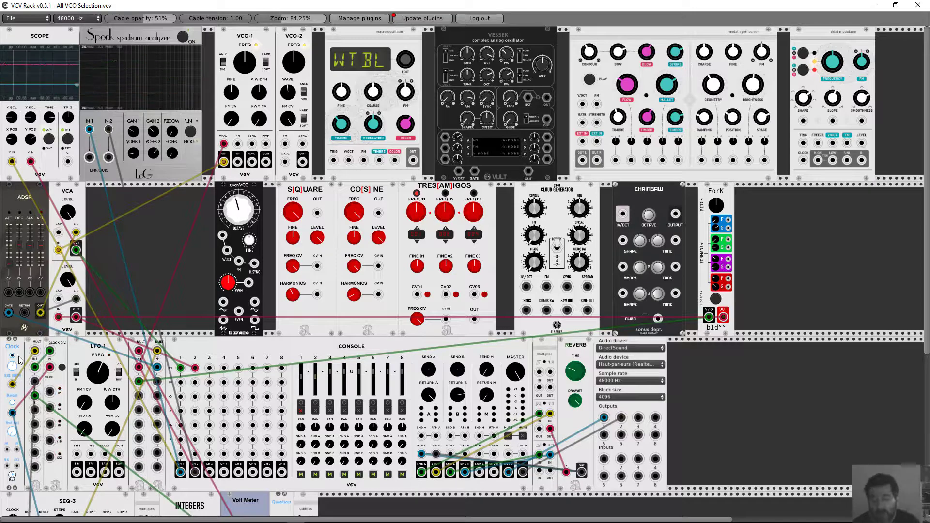